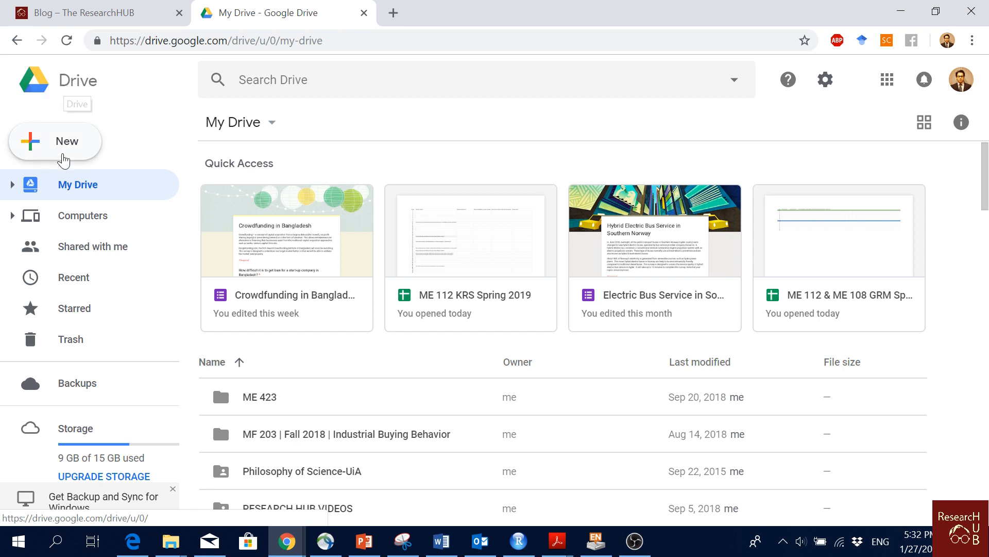
# Create a new blank Google Forms form from My Drive
pyautogui.click(66, 143)
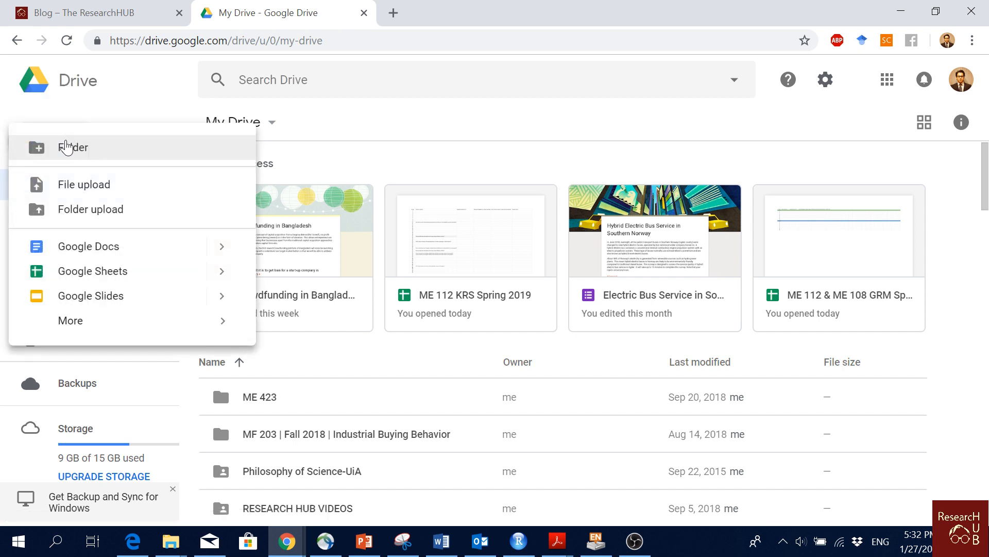
pyautogui.moveTo(203, 321)
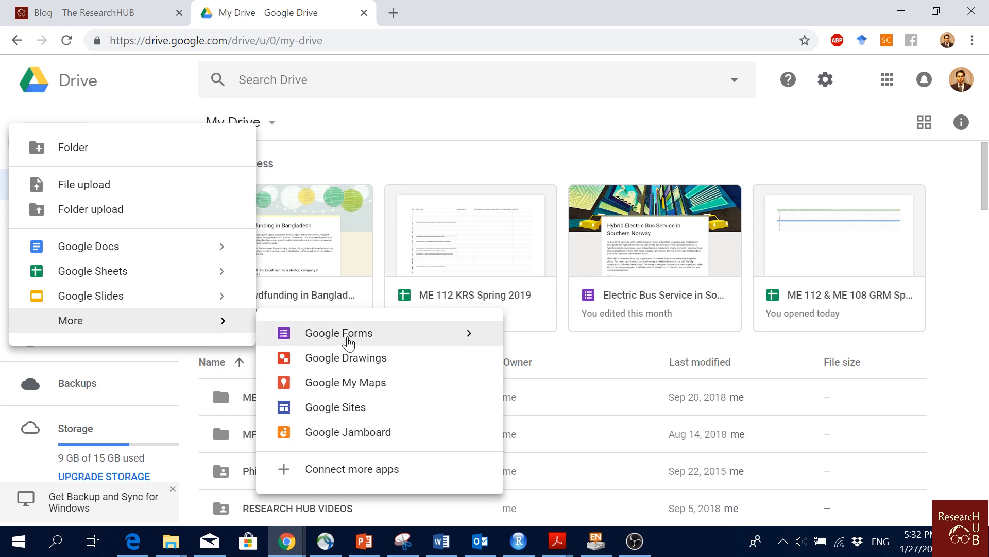
pyautogui.click(349, 335)
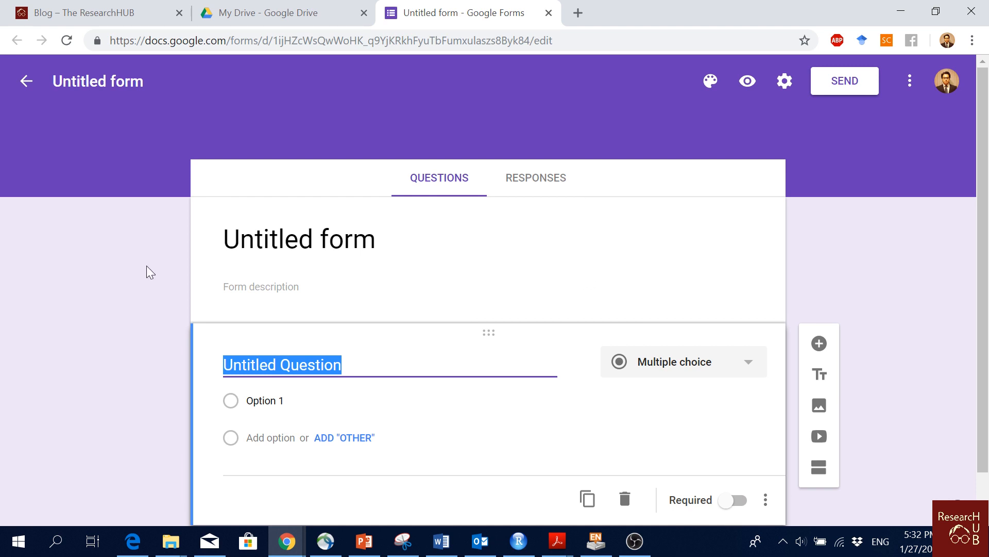
pyautogui.click(129, 264)
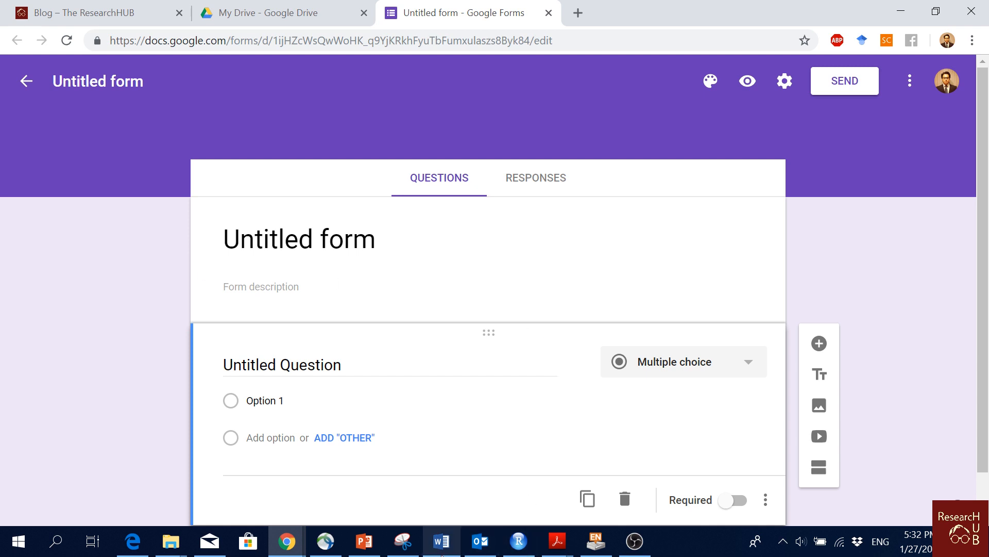
# Switch to the Green Product Consumption Survey document in Word and examine its title and its basic, main and method bias check question sections
pyautogui.click(441, 545)
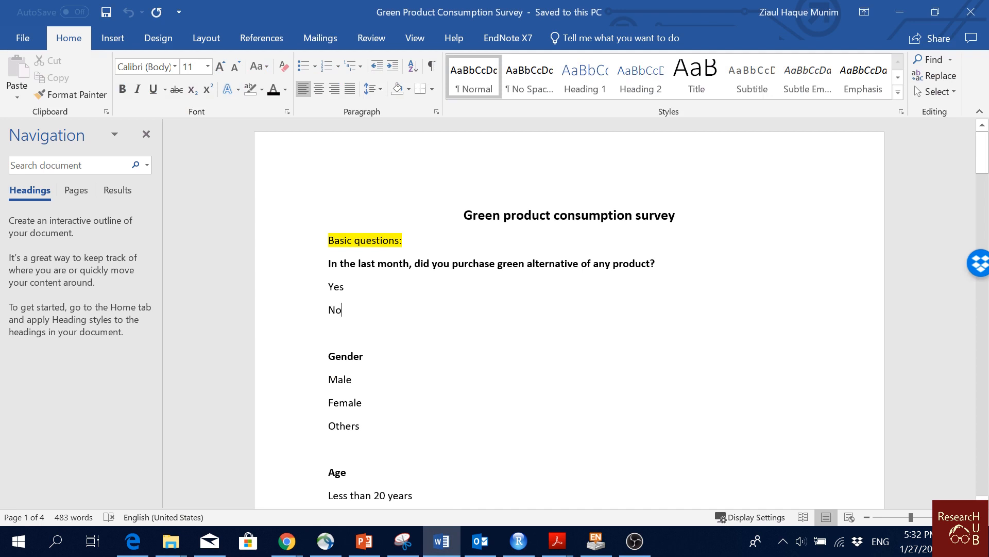
pyautogui.click(714, 224)
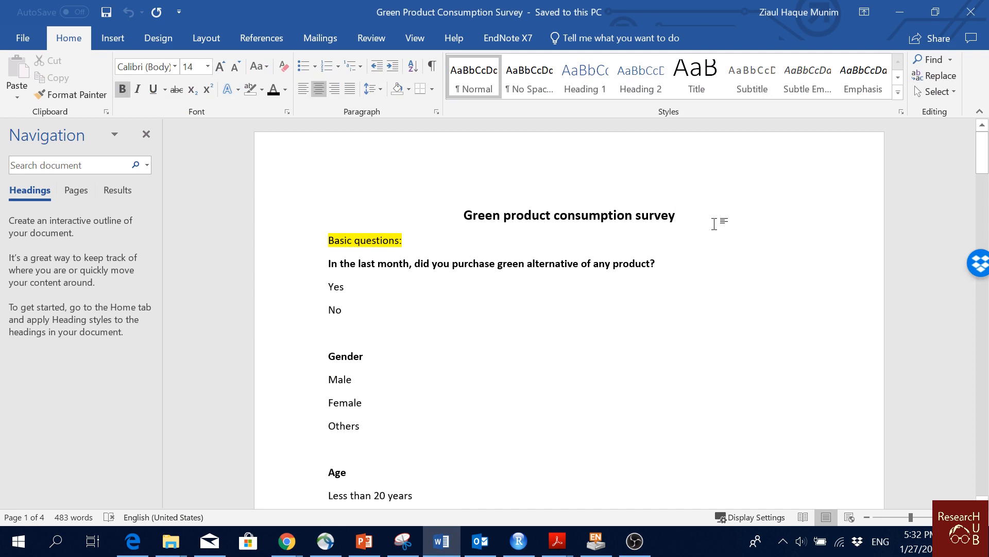
pyautogui.moveTo(694, 214); pyautogui.dragTo(459, 199)
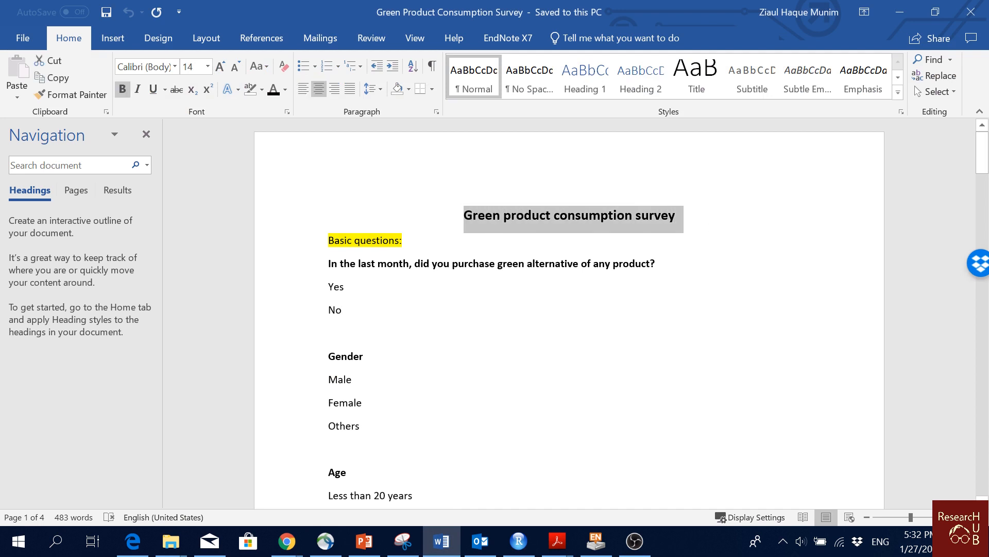
pyautogui.click(530, 353)
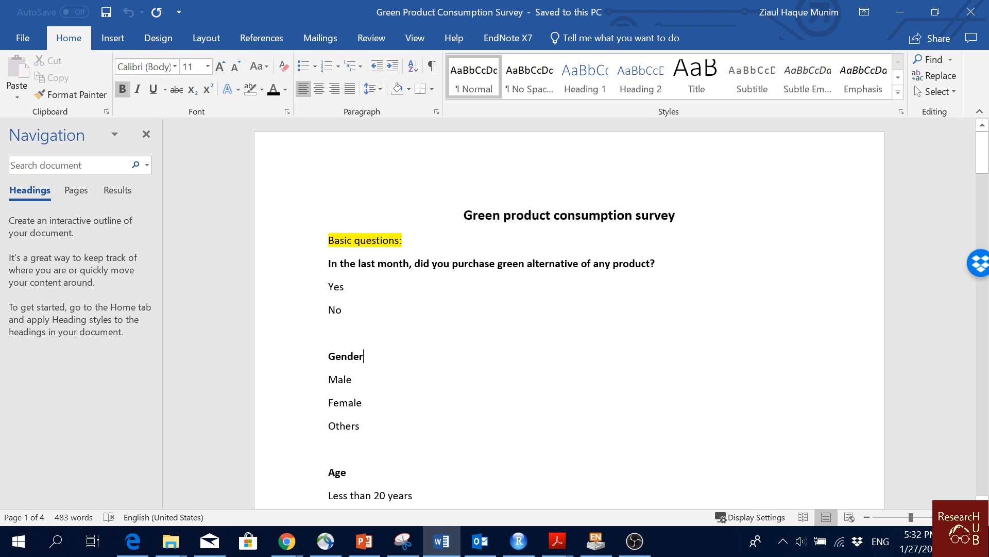
pyautogui.click(404, 240)
pyautogui.moveTo(404, 240); pyautogui.dragTo(328, 240)
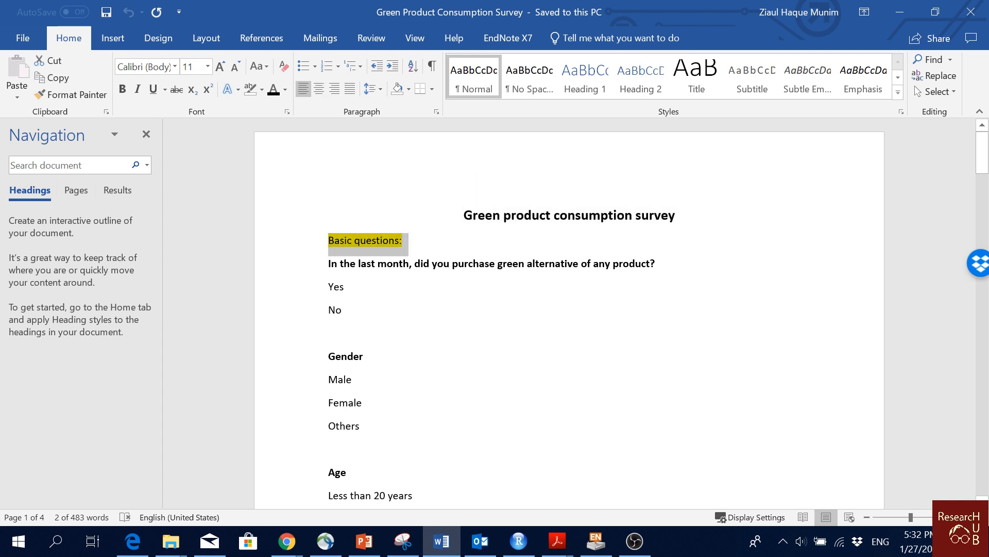
pyautogui.scroll(-7, 570, 309)
pyautogui.scroll(-15, 570, 309)
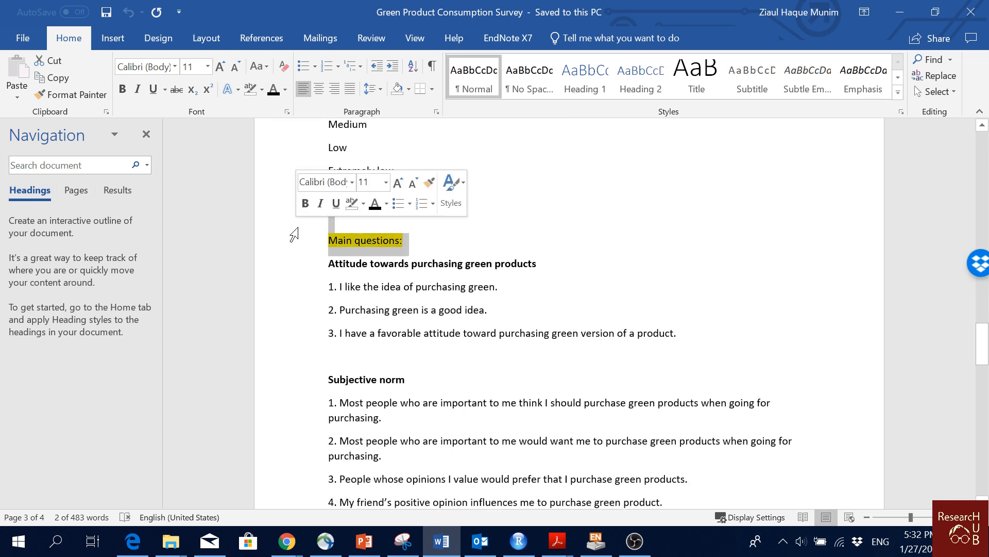
pyautogui.scroll(-15, 289, 231)
pyautogui.scroll(-2, 569, 309)
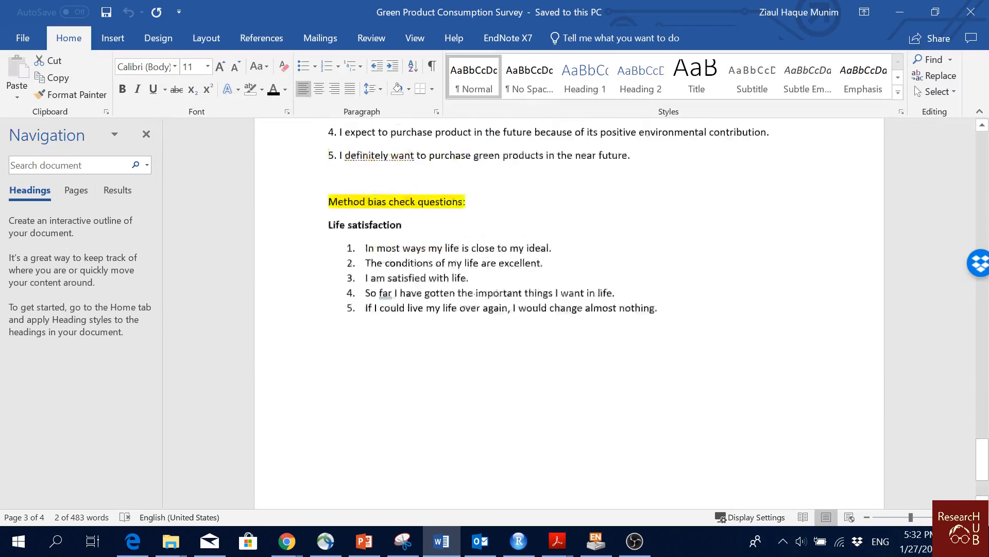
pyautogui.scroll(3, 570, 310)
pyautogui.moveTo(471, 285); pyautogui.dragTo(329, 282)
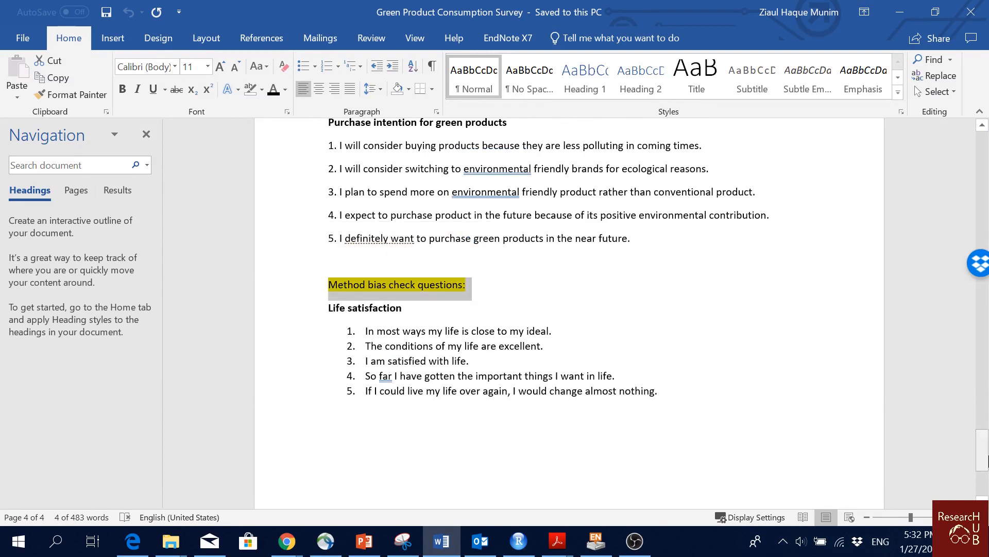
pyautogui.moveTo(986, 461); pyautogui.dragTo(984, 161)
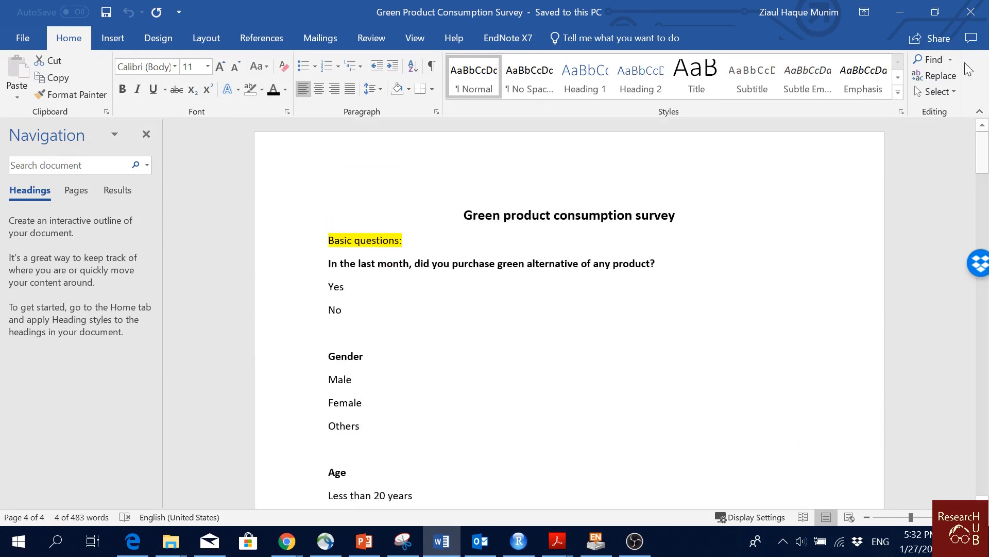
# Examine the "Attitude towards purchasing green products" heading and its numbered statements under the main questions
pyautogui.click(481, 281)
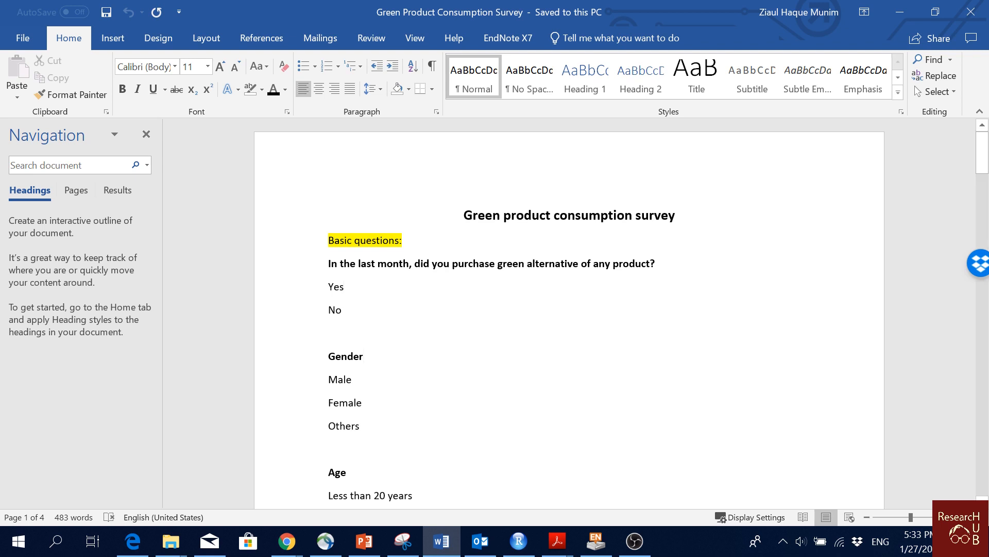
pyautogui.click(389, 358)
pyautogui.scroll(-5, 389, 360)
pyautogui.scroll(5, 389, 361)
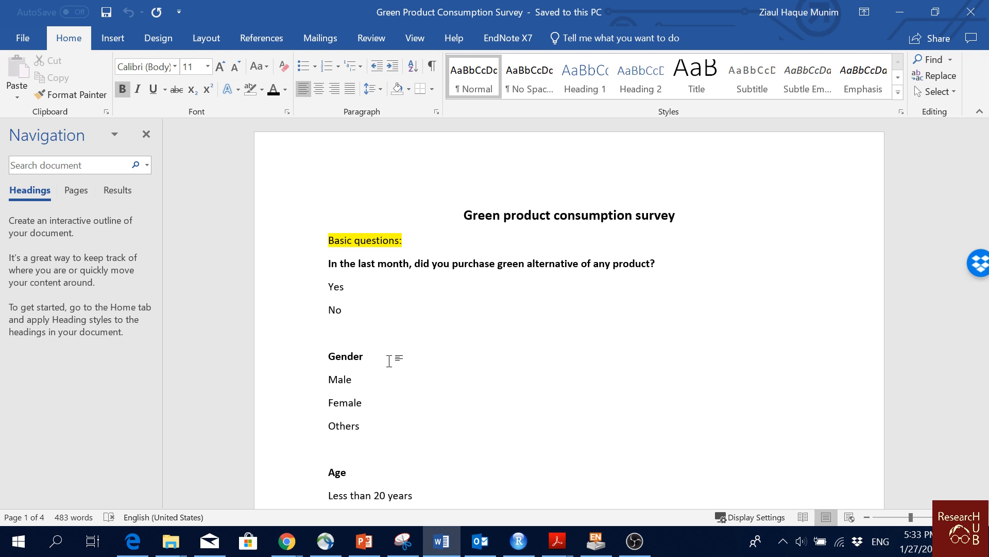
pyautogui.scroll(-15, 389, 361)
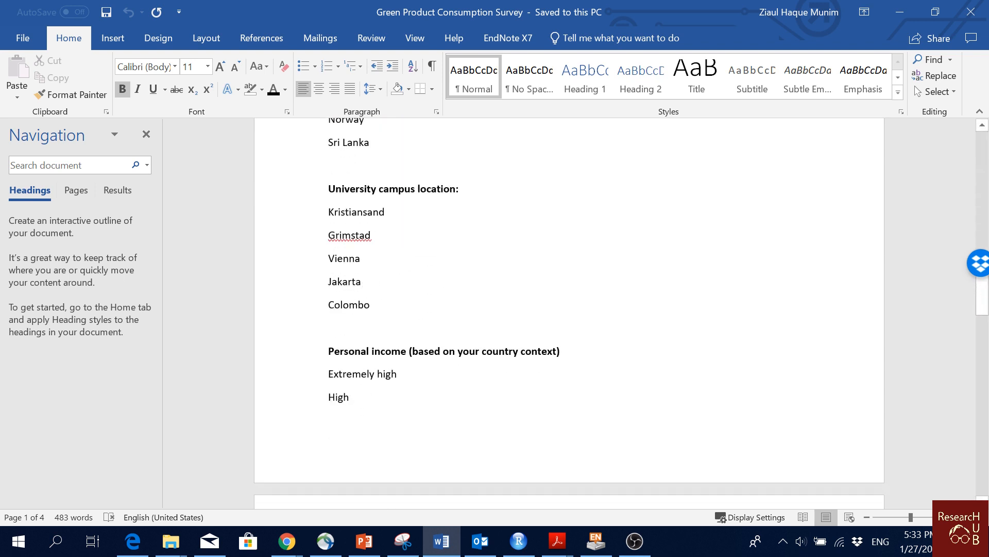
pyautogui.scroll(-12, 567, 310)
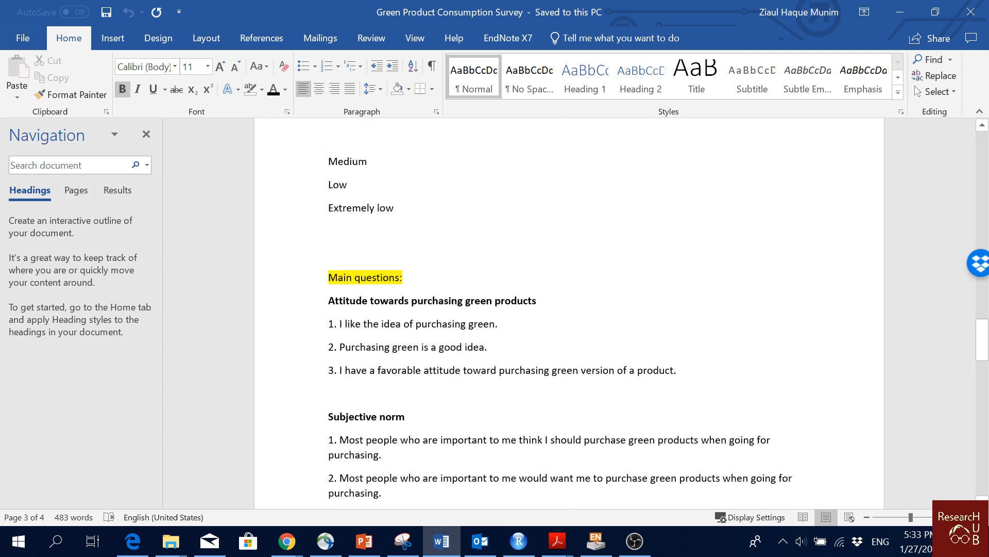
pyautogui.moveTo(541, 304); pyautogui.dragTo(328, 303)
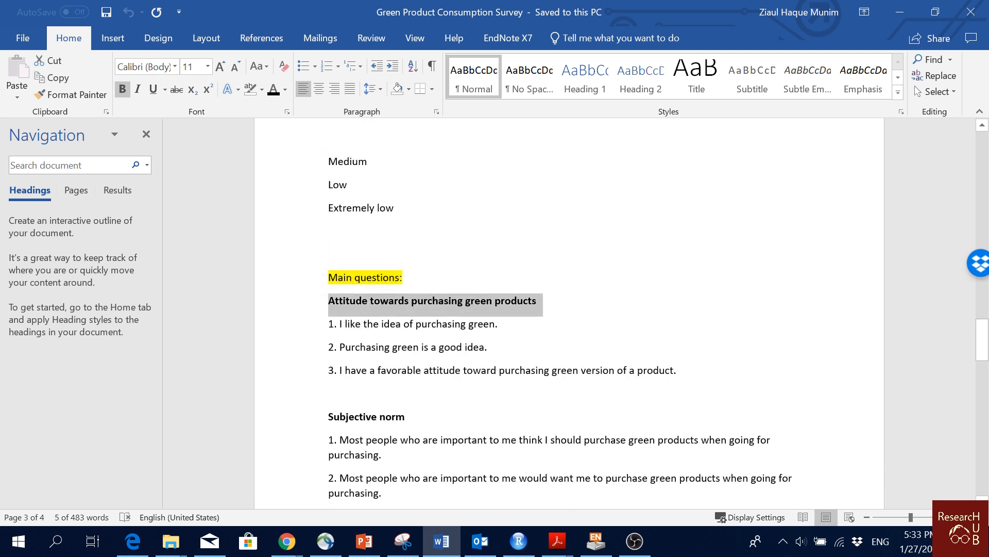
pyautogui.click(523, 331)
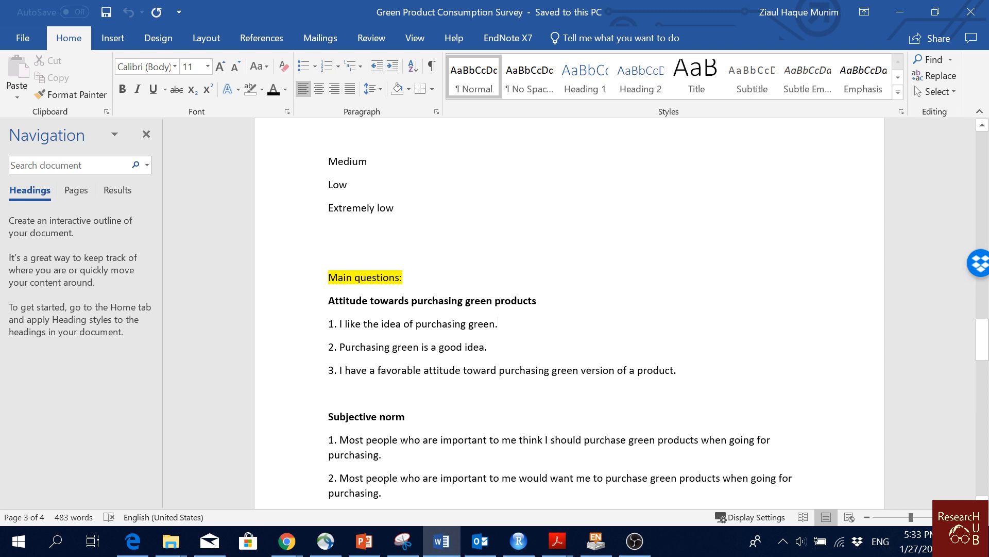
pyautogui.moveTo(538, 302); pyautogui.dragTo(330, 301)
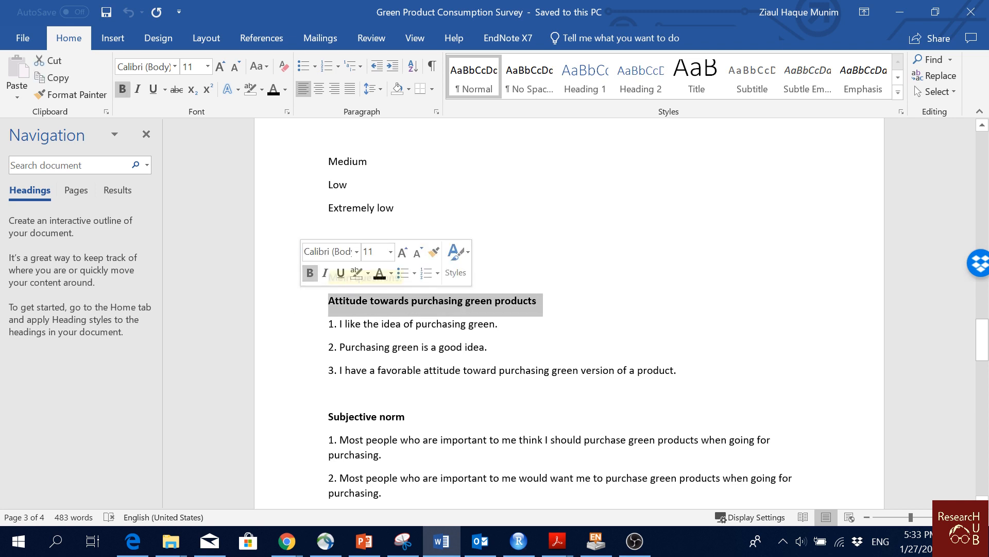
pyautogui.click(516, 325)
pyautogui.moveTo(678, 371); pyautogui.dragTo(329, 324)
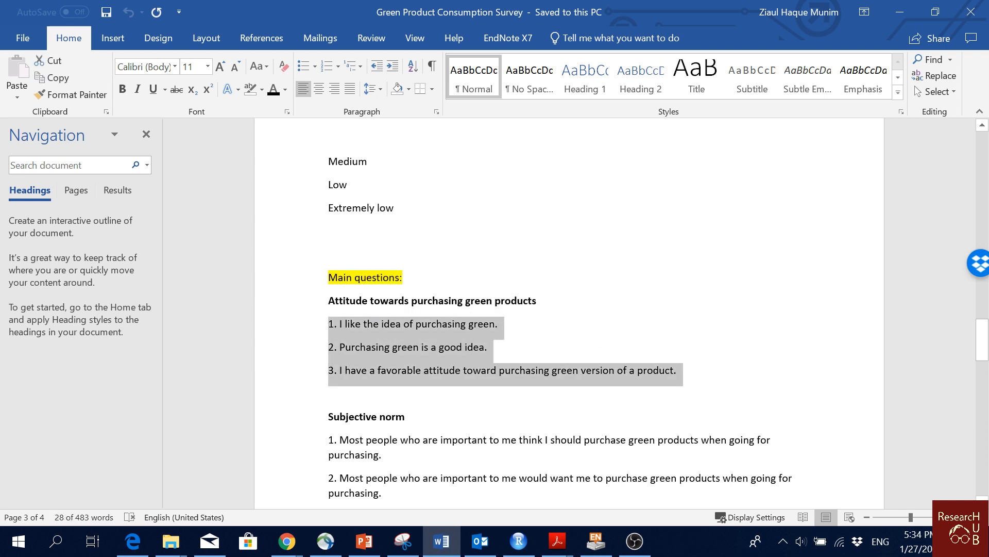
pyautogui.click(570, 312)
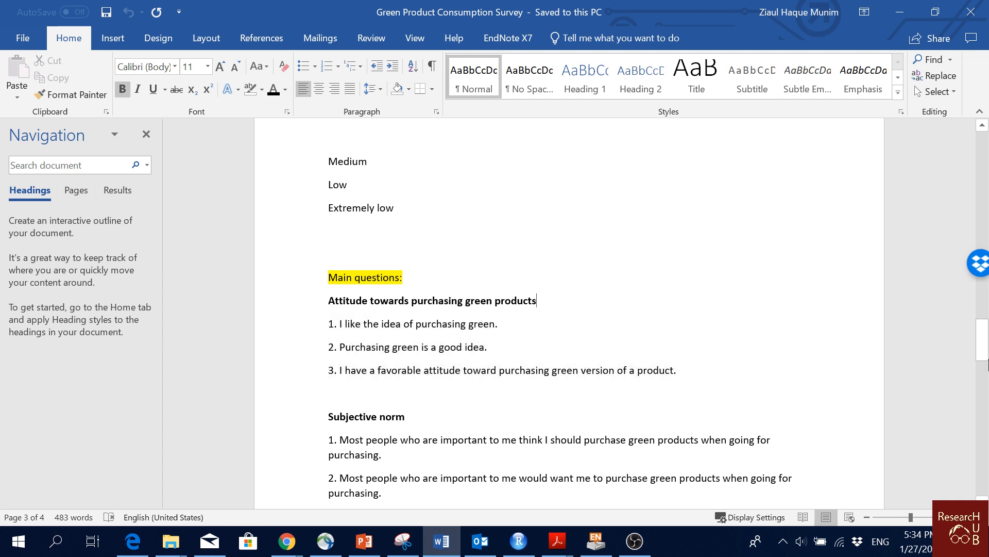
# Examine the basic questions of the survey, such as gender, age, marital status and family size, with their answer options
pyautogui.scroll(15, 570, 310)
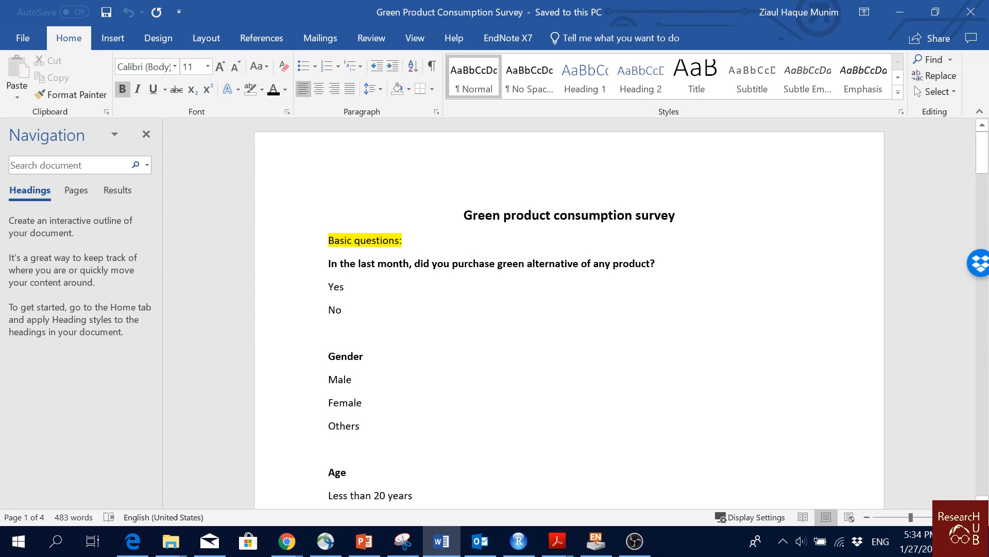
pyautogui.click(457, 309)
pyautogui.scroll(-3, 457, 309)
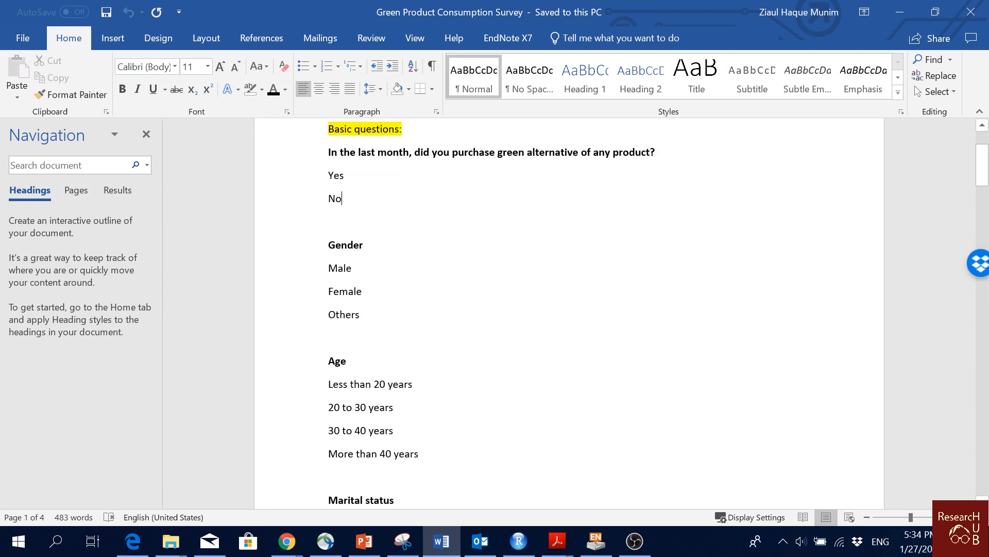
pyautogui.click(297, 245)
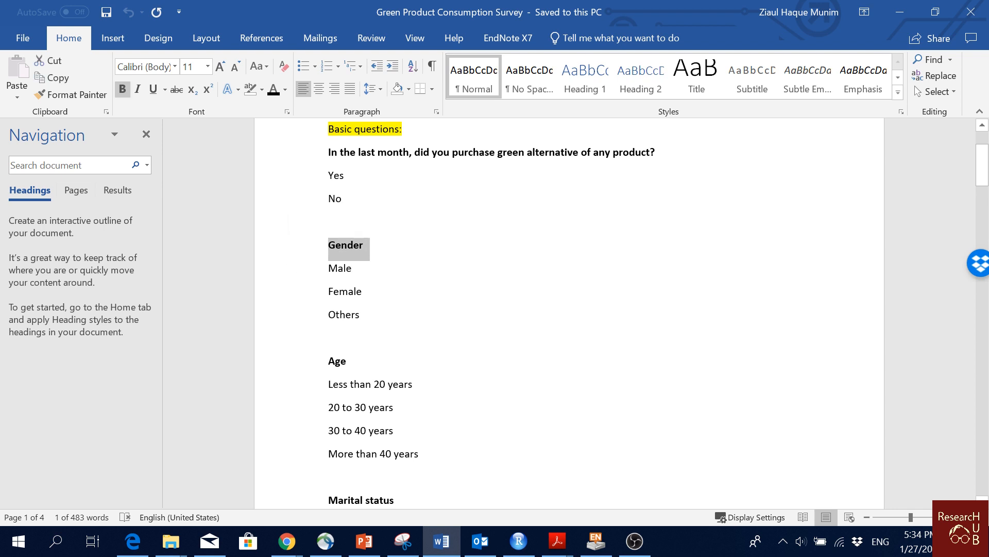
pyautogui.click(300, 361)
pyautogui.scroll(-8, 453, 321)
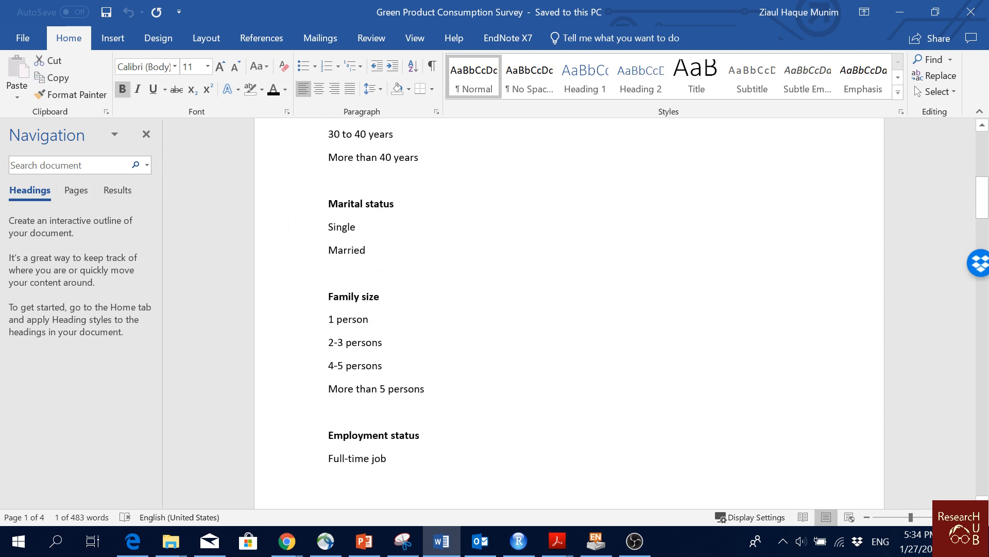
pyautogui.scroll(8, 439, 379)
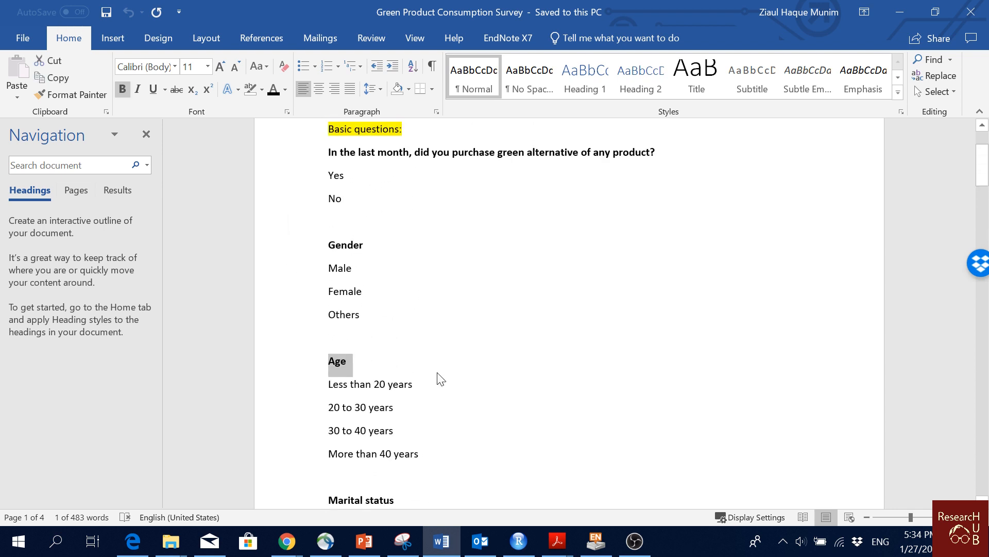
pyautogui.scroll(3, 439, 379)
pyautogui.click(375, 357)
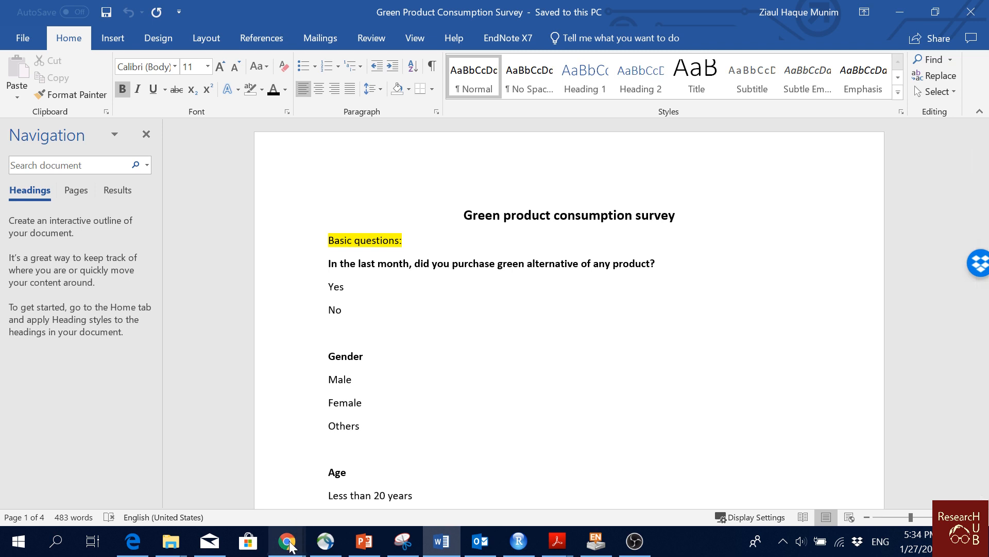
# Replace the form's title in Google Forms with "Green product consumption survey", copied from the heading of the Word document
pyautogui.moveTo(290, 546)
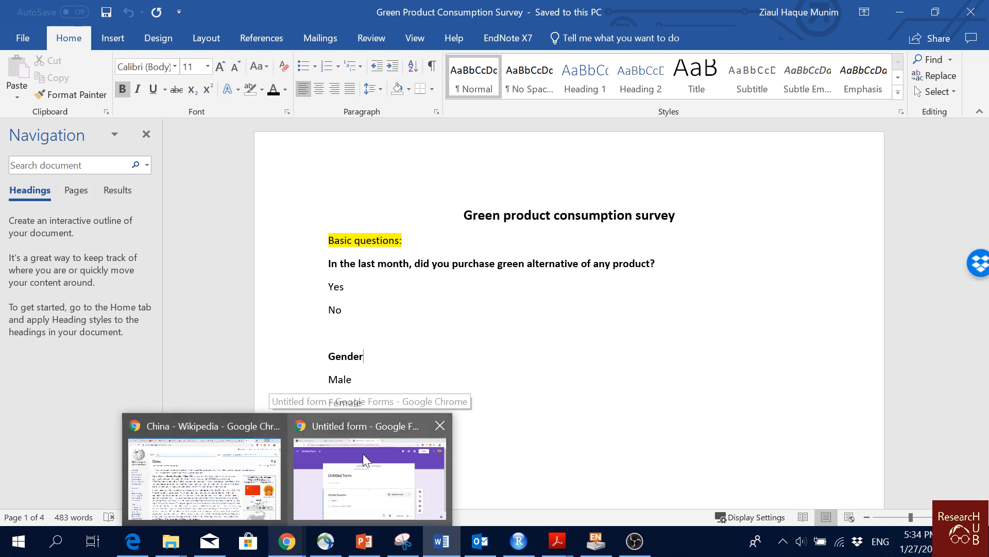
pyautogui.click(363, 454)
pyautogui.click(306, 238)
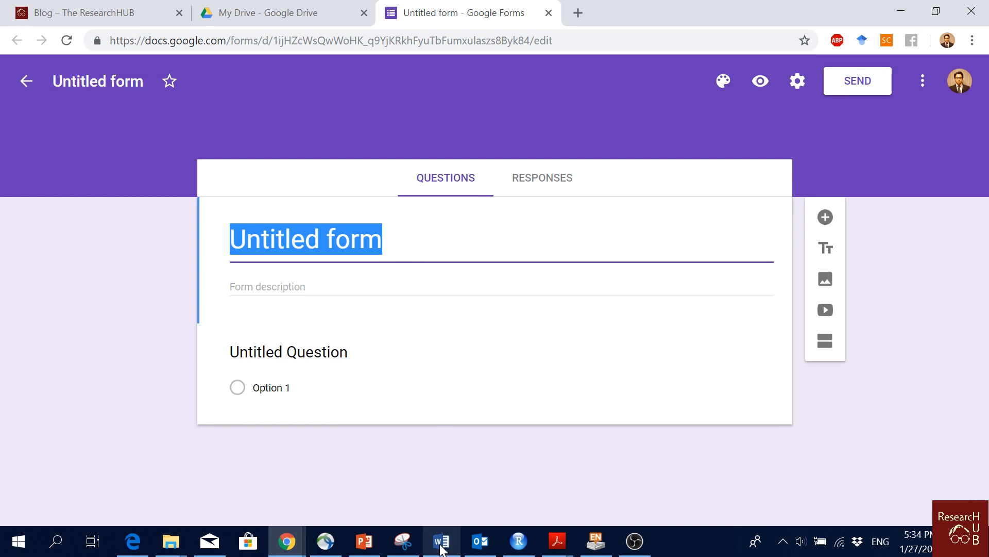
pyautogui.moveTo(441, 547)
pyautogui.click(554, 243)
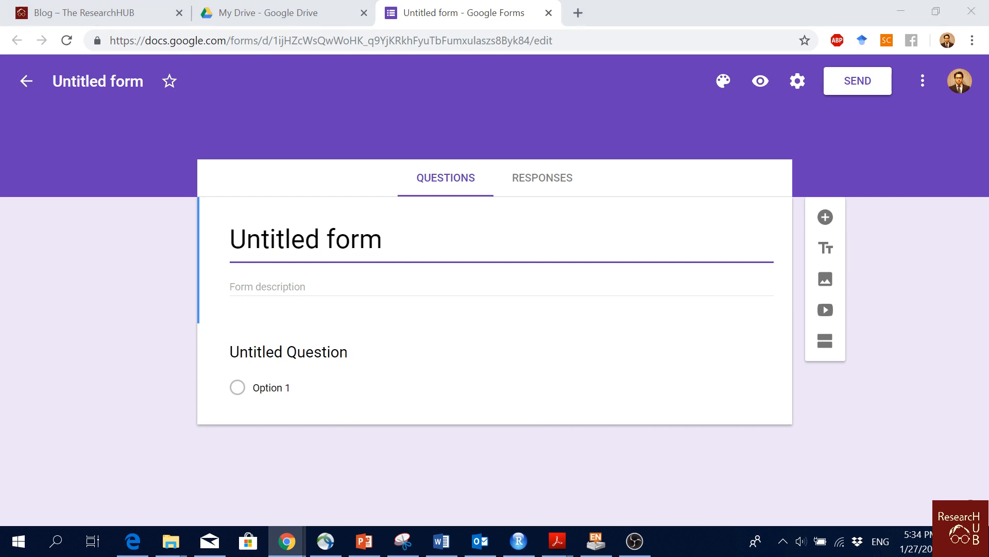
pyautogui.hotkey('alt', 'Tab')
pyautogui.hotkey('alt', 'Tab')
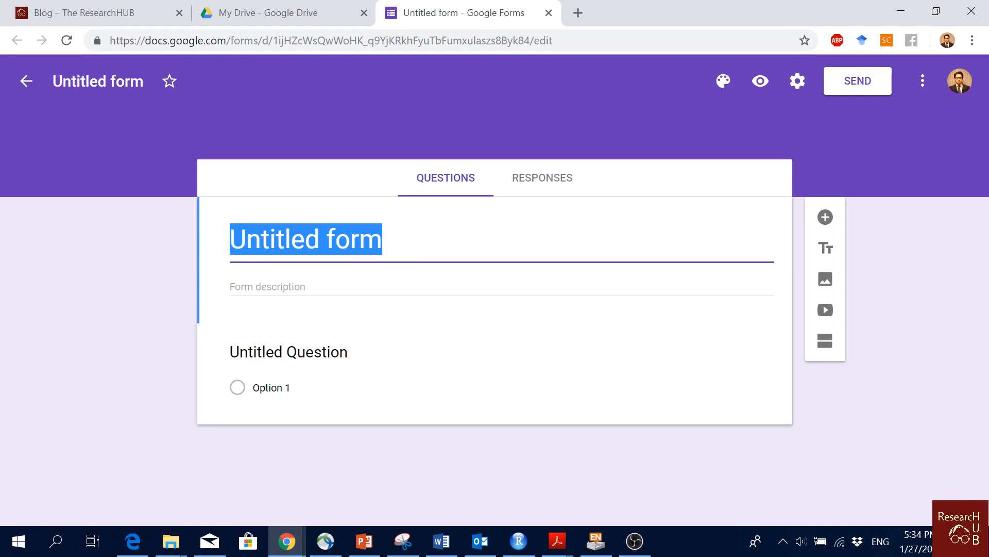
pyautogui.hotkey('alt', 'Tab')
pyautogui.moveTo(677, 215); pyautogui.dragTo(463, 215)
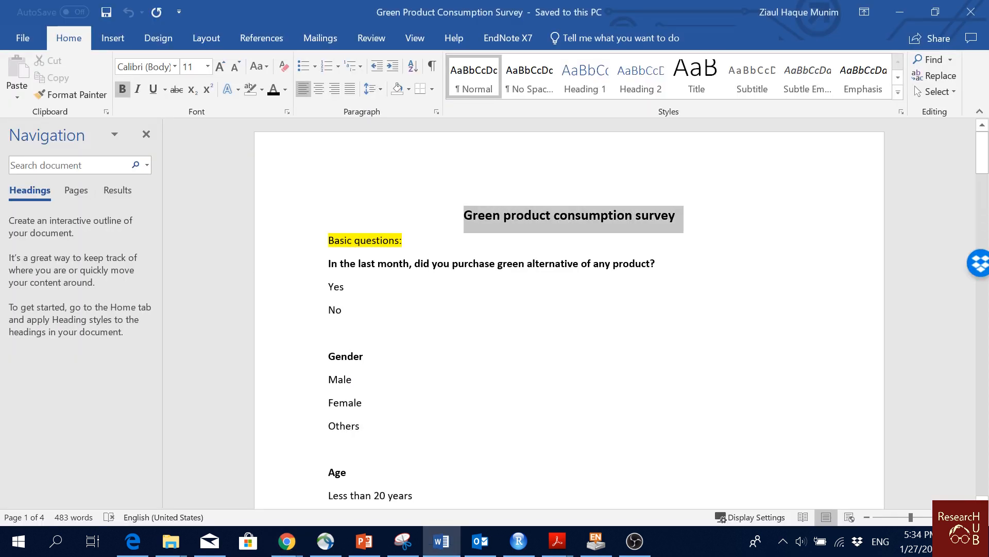
pyautogui.hotkey('ctrl', 'c')
pyautogui.hotkey('alt', 'Tab')
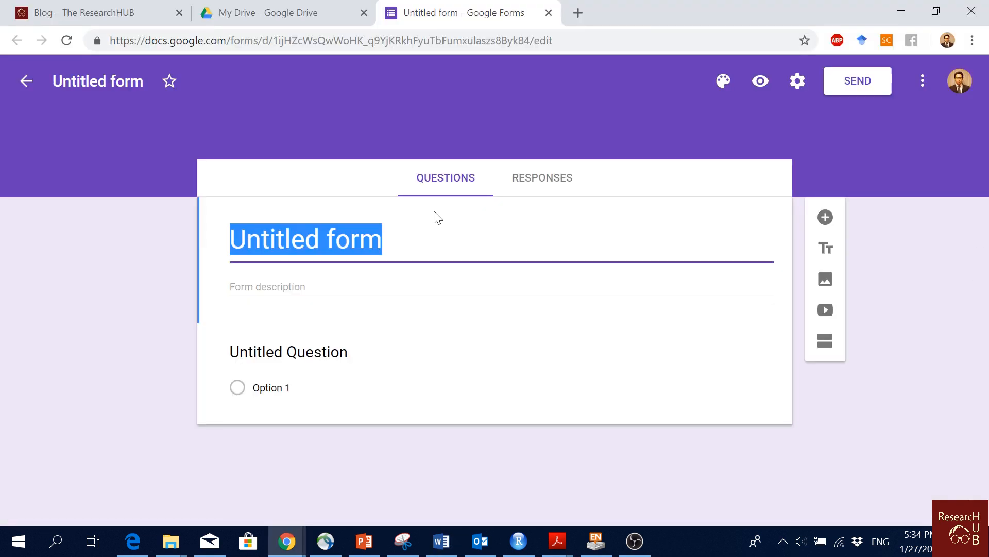
pyautogui.hotkey('ctrl', 'v')
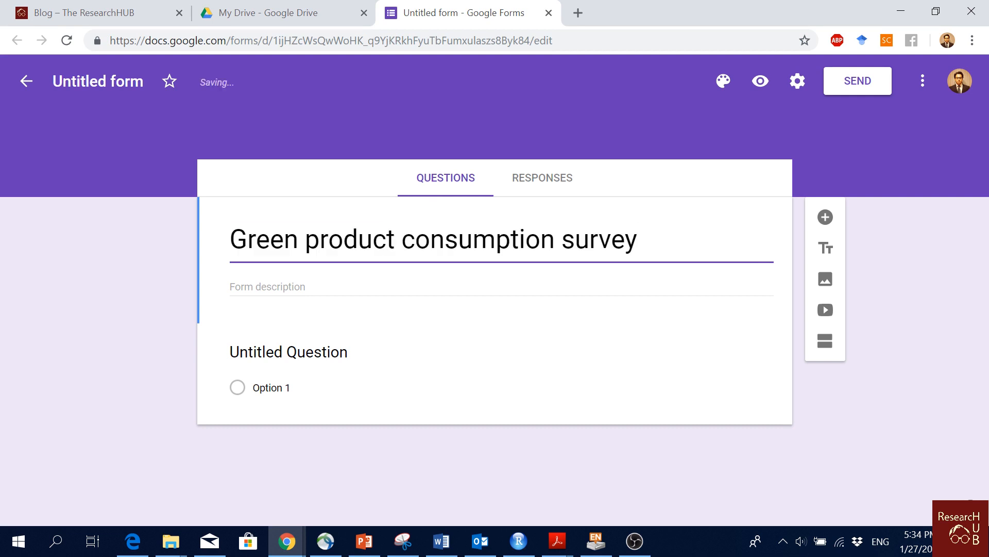
# Rename the form file from its untitled name to match the form's title, "Green product consumption survey"
pyautogui.click(135, 312)
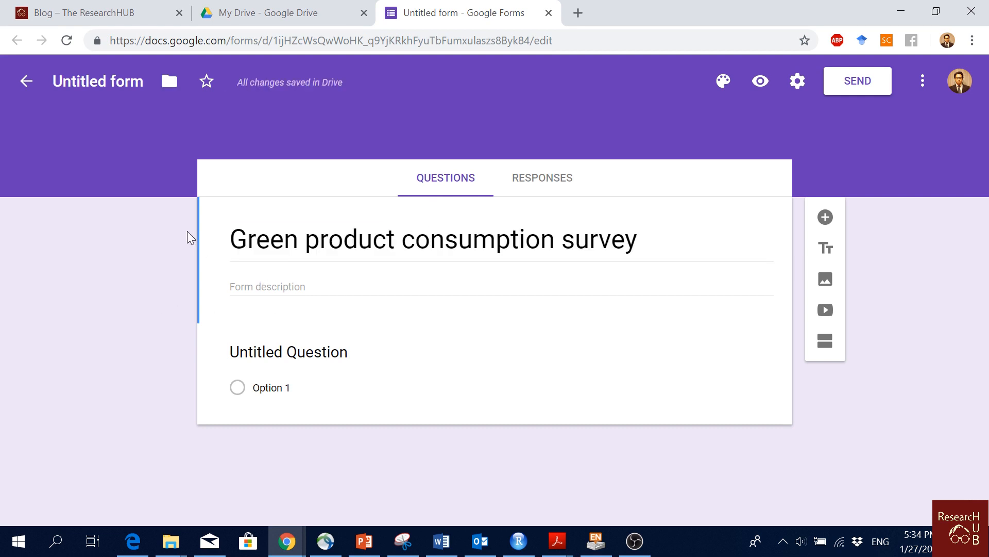
pyautogui.click(342, 239)
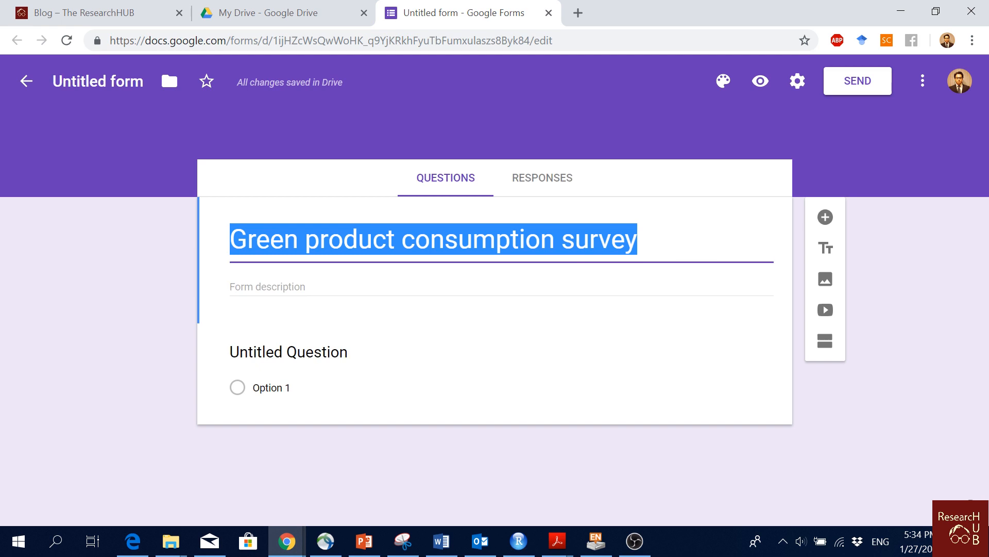
pyautogui.click(168, 65)
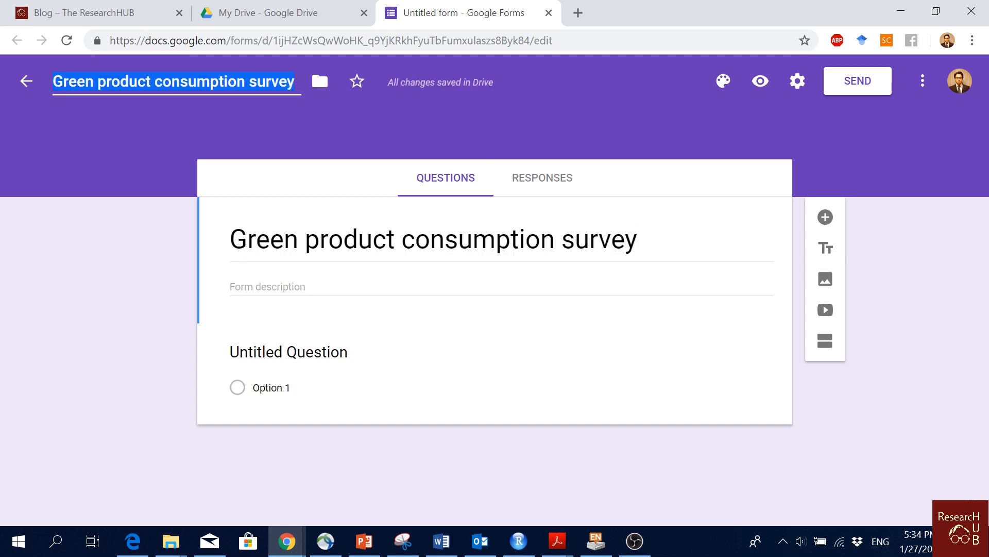
pyautogui.click(316, 283)
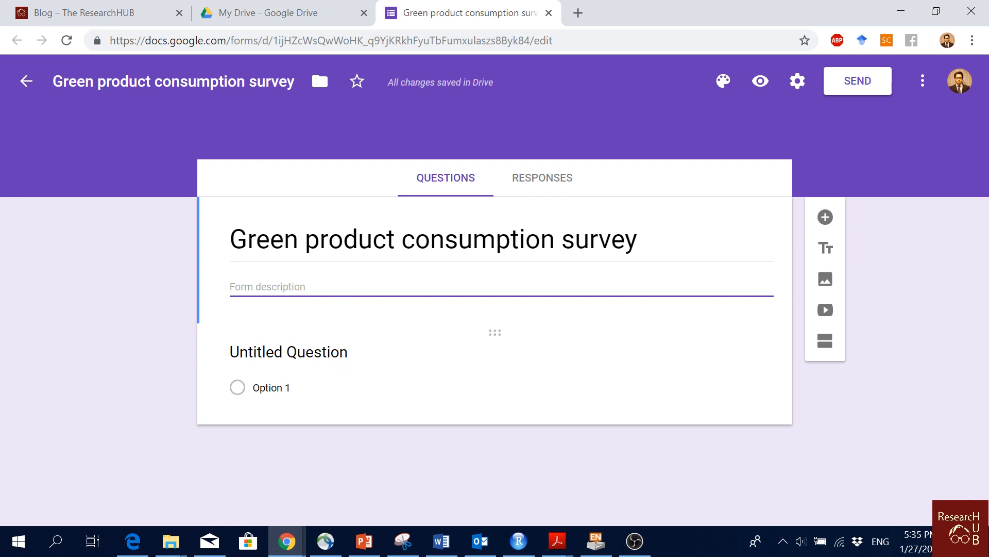
# Replace the untitled question's text with "In the last month, did you purchase green alternative of any product?", copied from the Word document
pyautogui.click(367, 340)
pyautogui.hotkey('alt', 'Tab')
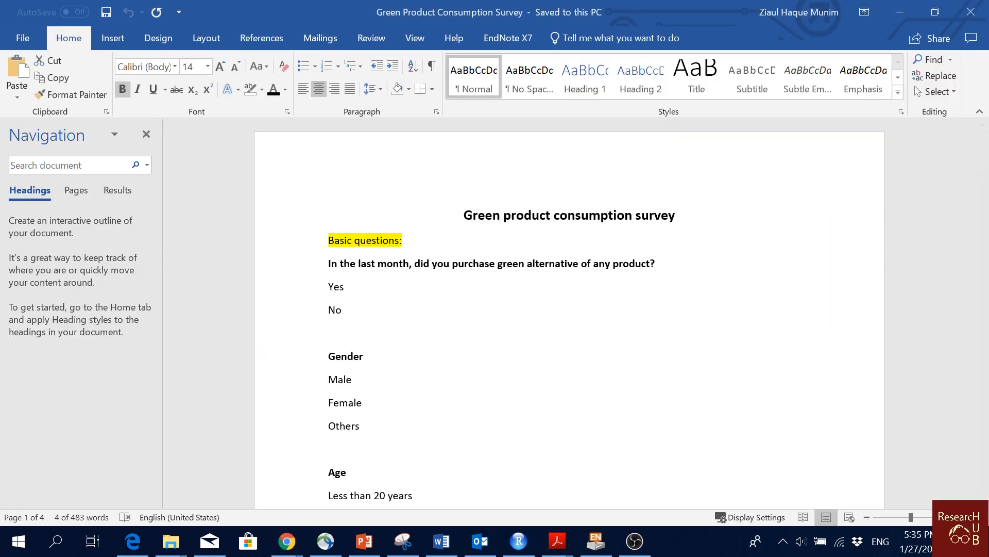
pyautogui.moveTo(658, 264); pyautogui.dragTo(328, 266)
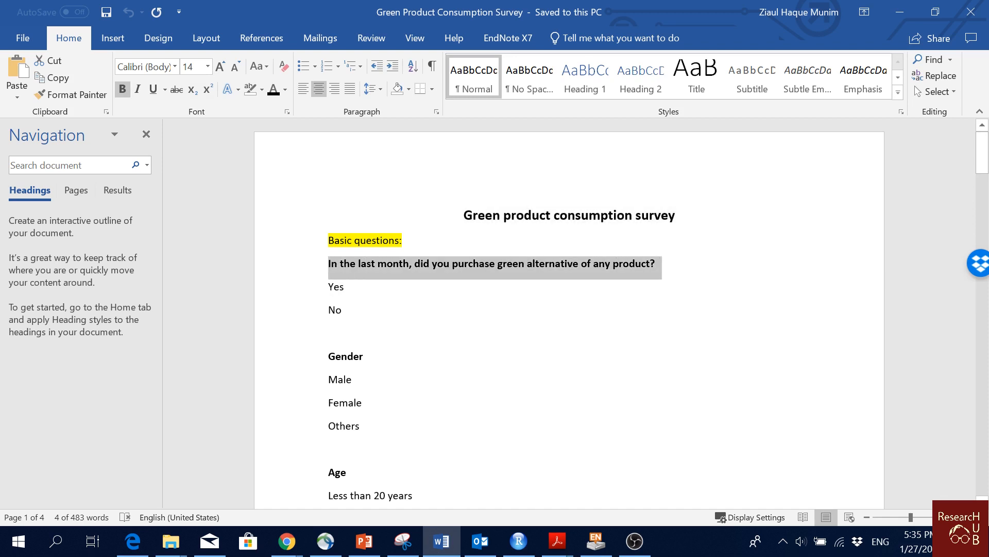
pyautogui.hotkey('ctrl', 'c')
pyautogui.hotkey('alt', 'Tab')
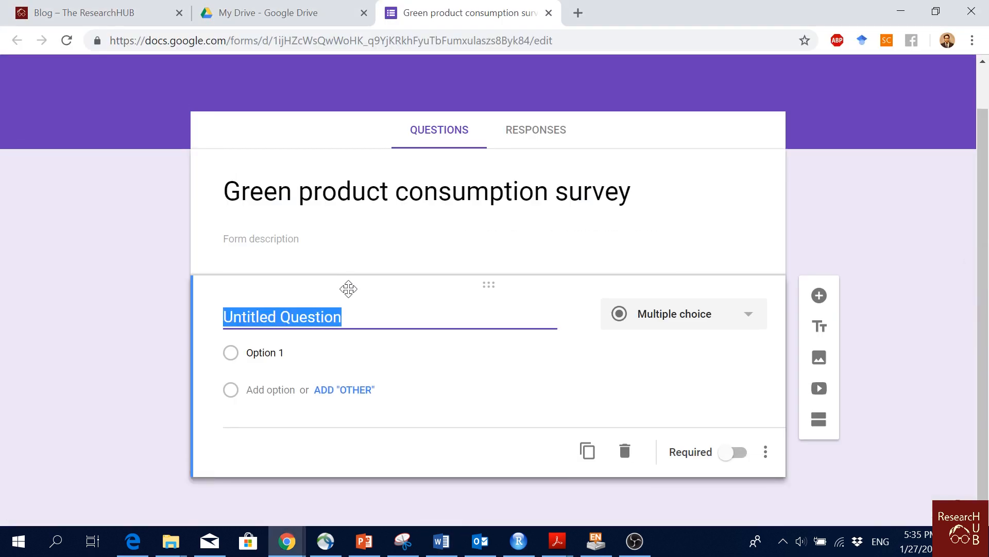
pyautogui.hotkey('ctrl', 'v')
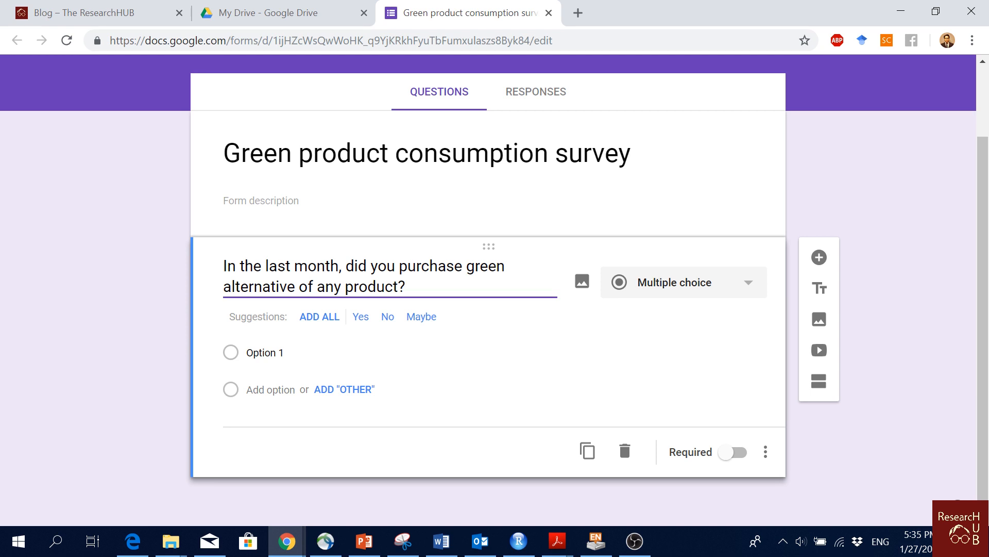
# Give the green purchase question the suggested options Yes and No, keep it as Multiple choice and make it required
pyautogui.click(366, 320)
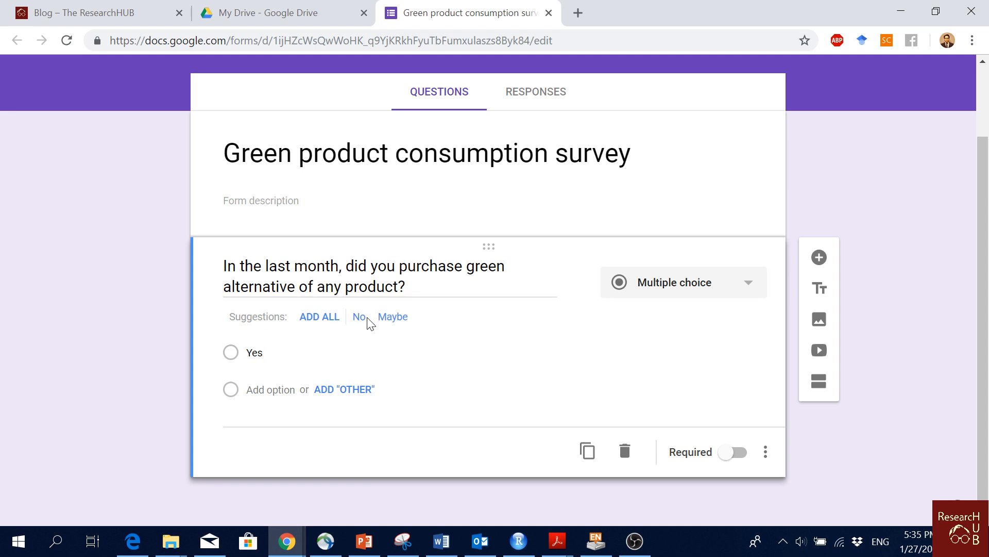
pyautogui.click(360, 319)
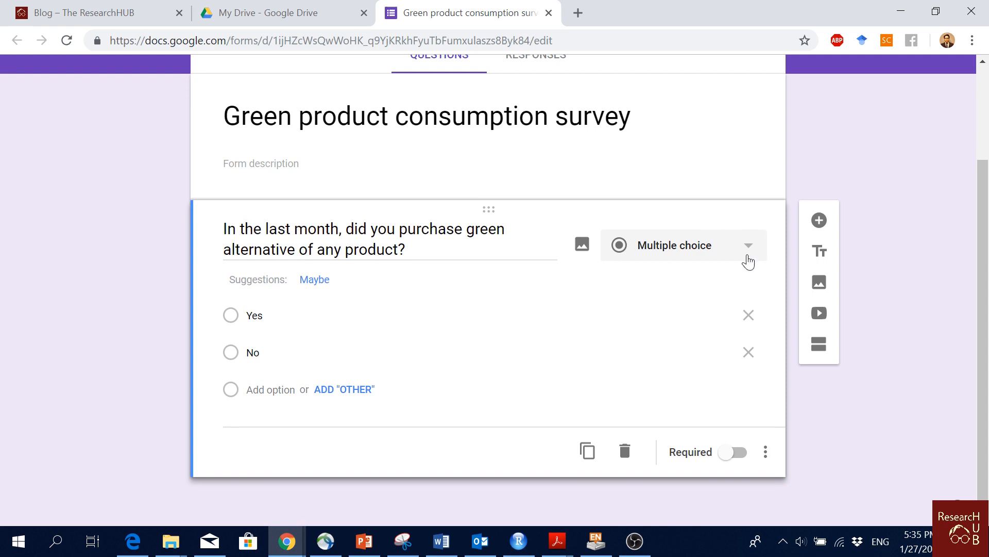
pyautogui.click(747, 258)
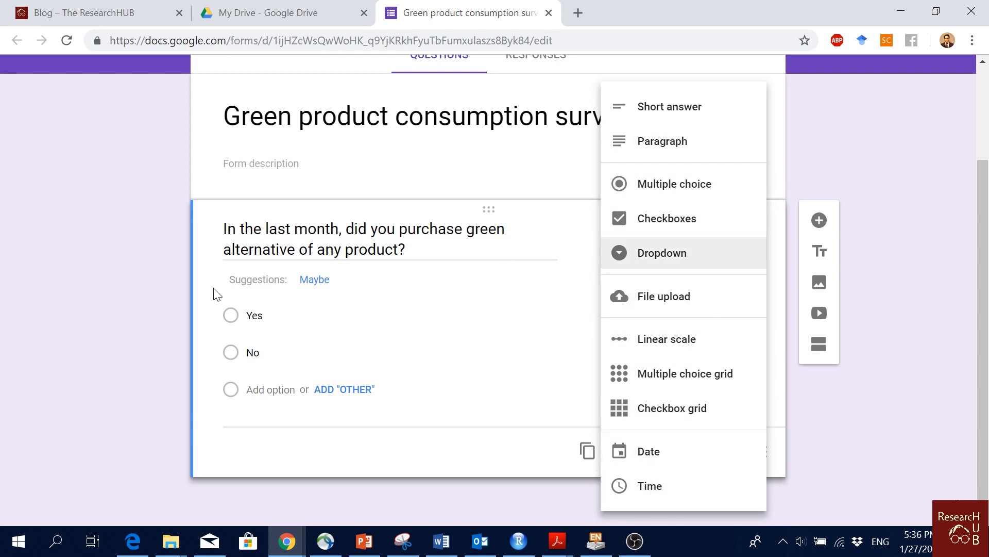
pyautogui.click(703, 183)
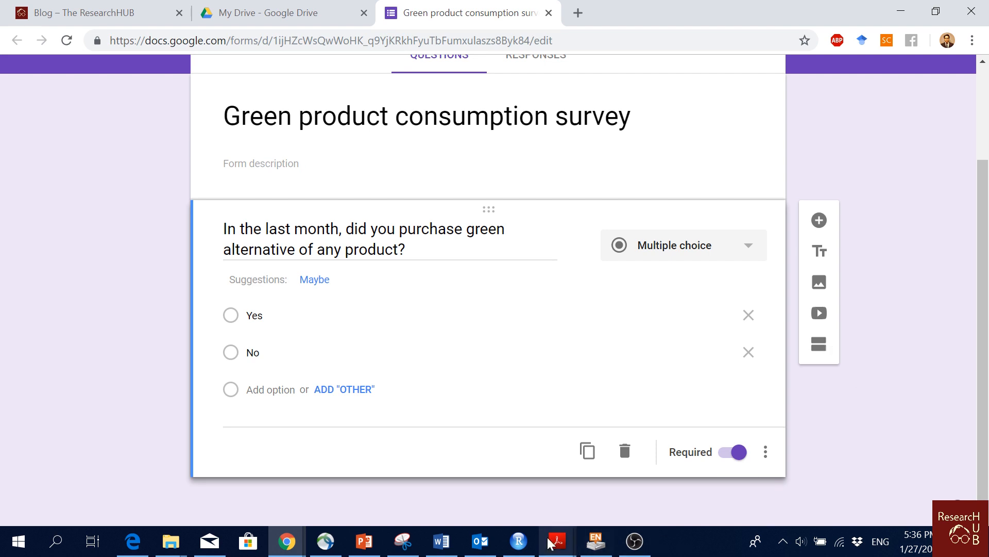
# Look up the next question in the Word document, then duplicate the green purchase question in the form and retitle the copy "Gender"
pyautogui.hotkey('alt', 'Tab')
pyautogui.scroll(-3, 293, 222)
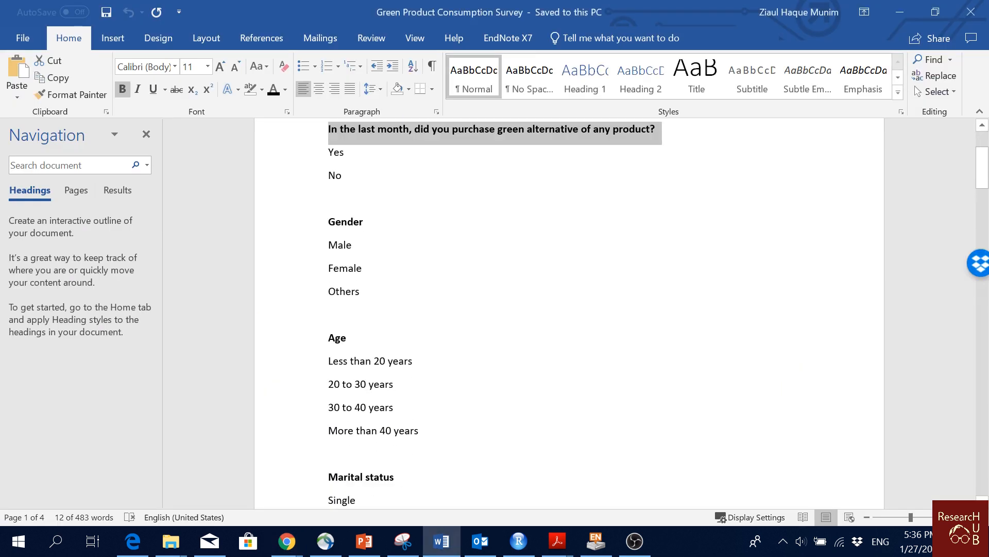
pyautogui.click(294, 209)
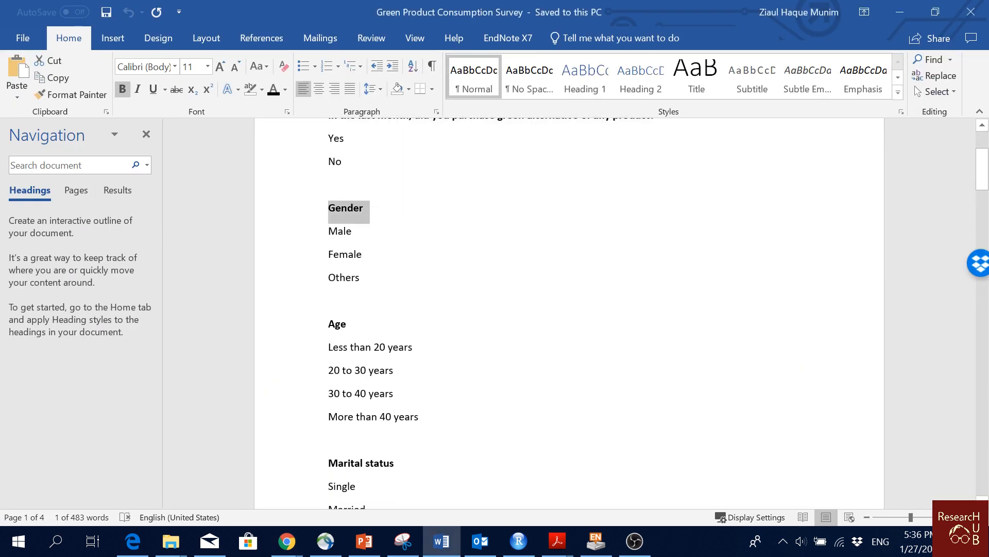
pyautogui.hotkey('alt', 'Tab')
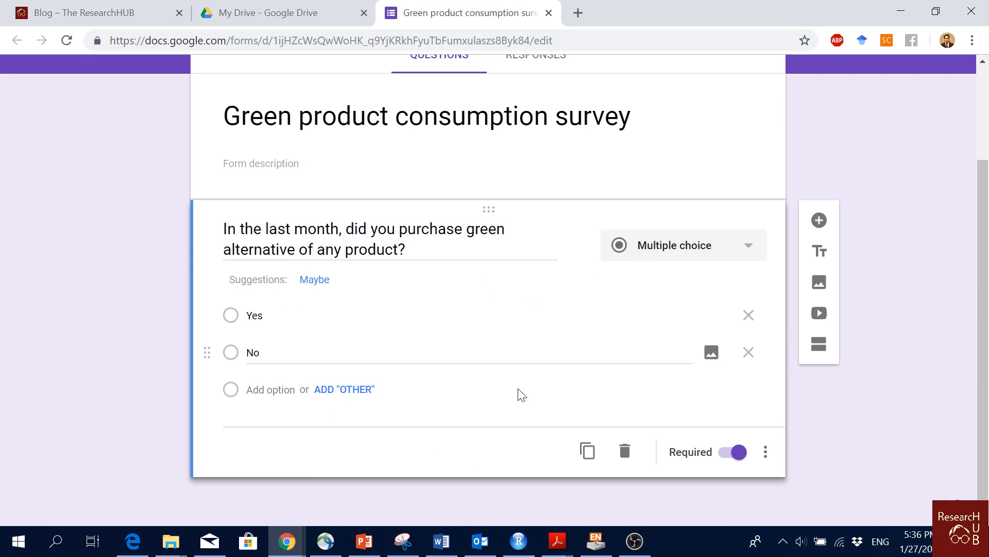
pyautogui.click(586, 452)
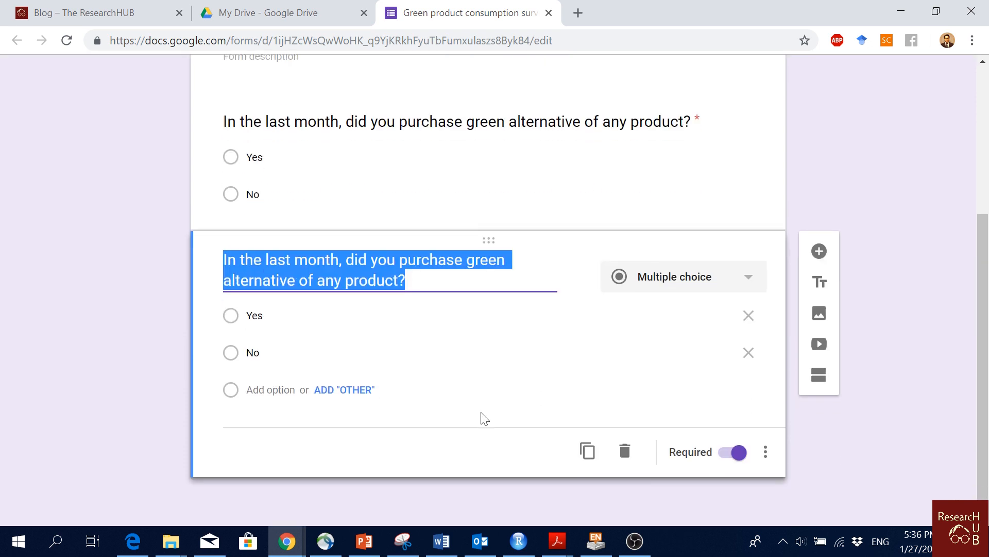
pyautogui.write('Gender')
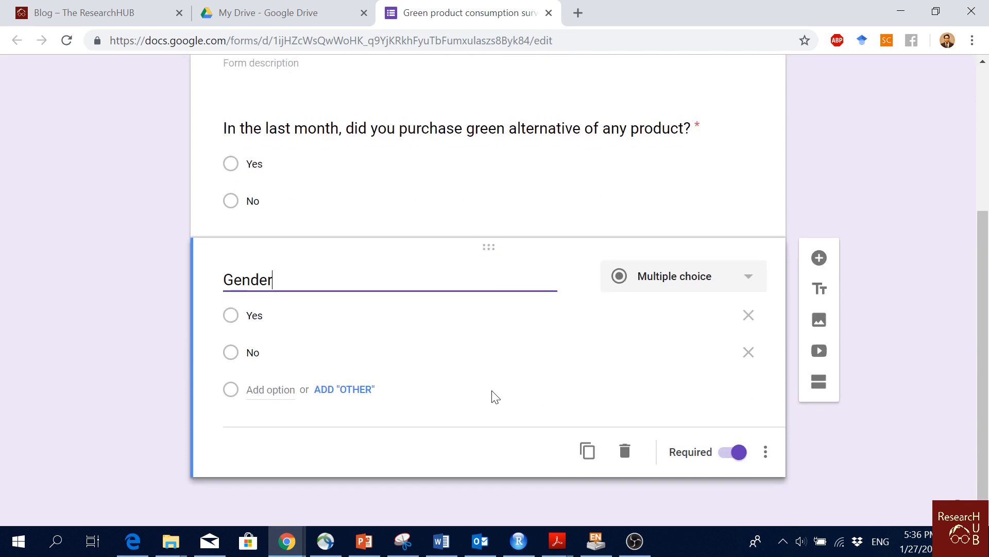
# Set the Gender question's answer options to Male, Female and Others, using a regular option for Others
pyautogui.press('Tab')
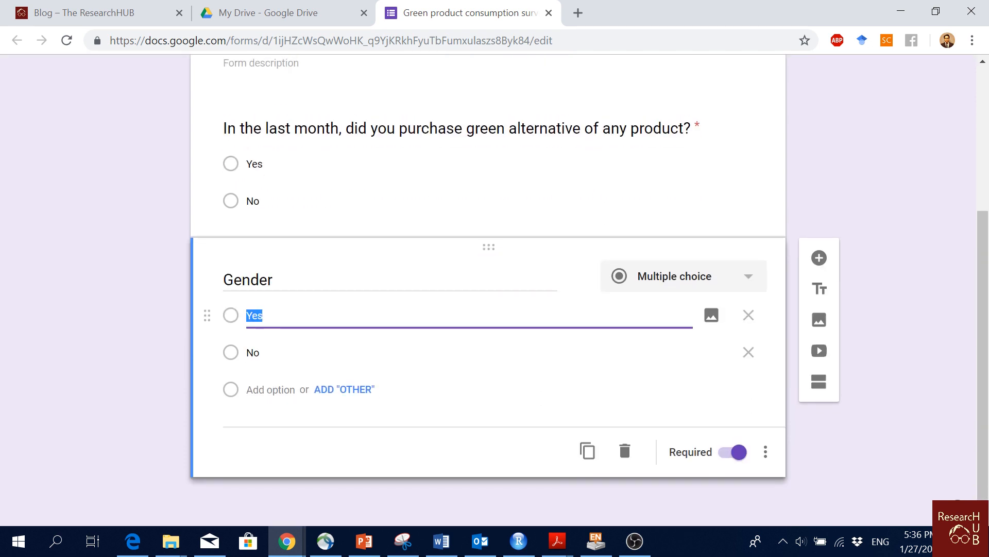
pyautogui.write('Male')
pyautogui.click(262, 361)
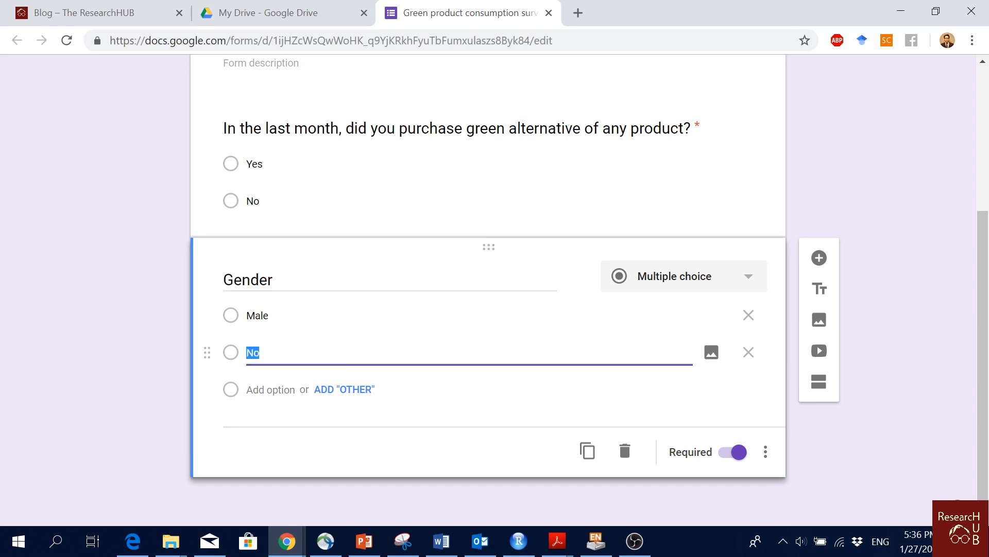
pyautogui.write('Female')
pyautogui.click(356, 389)
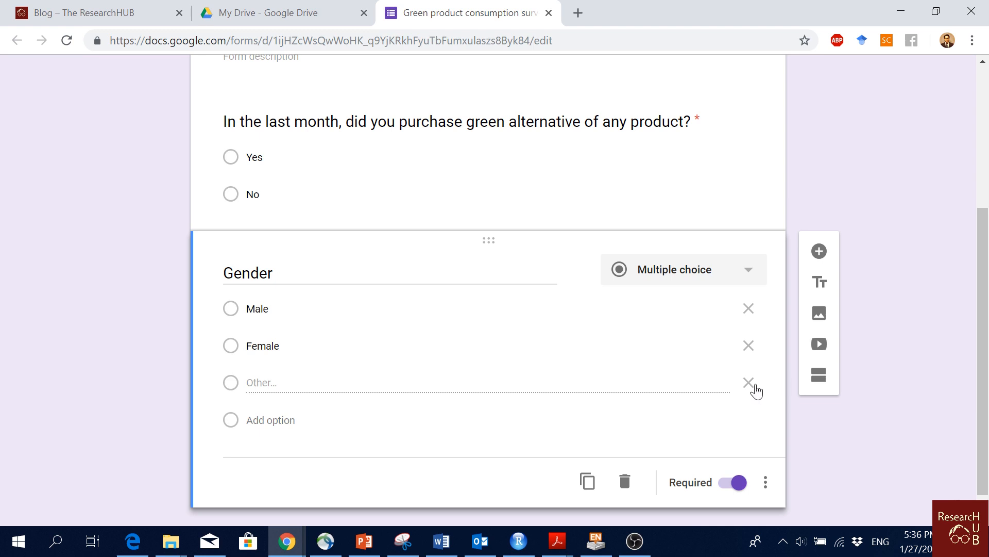
pyautogui.click(749, 383)
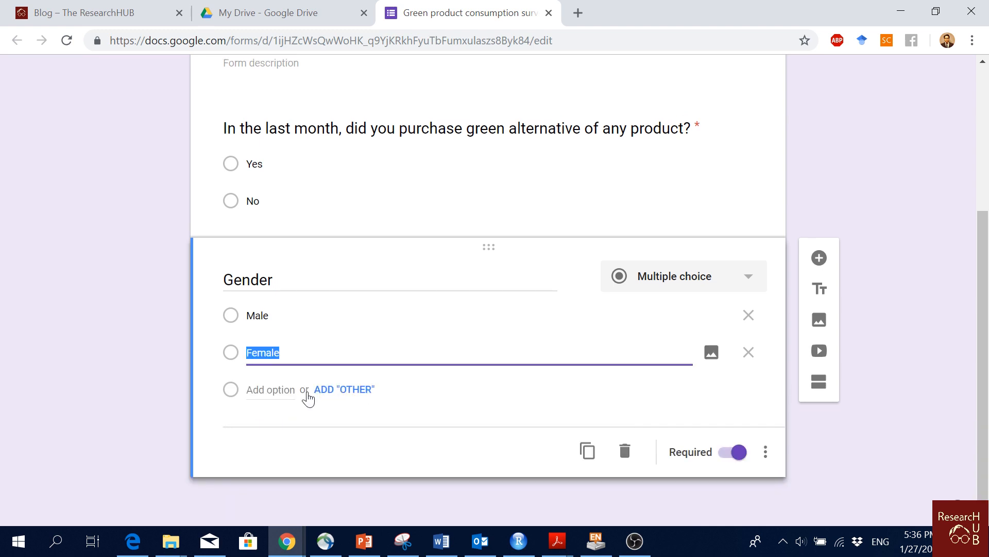
pyautogui.click(271, 390)
pyautogui.write('Others')
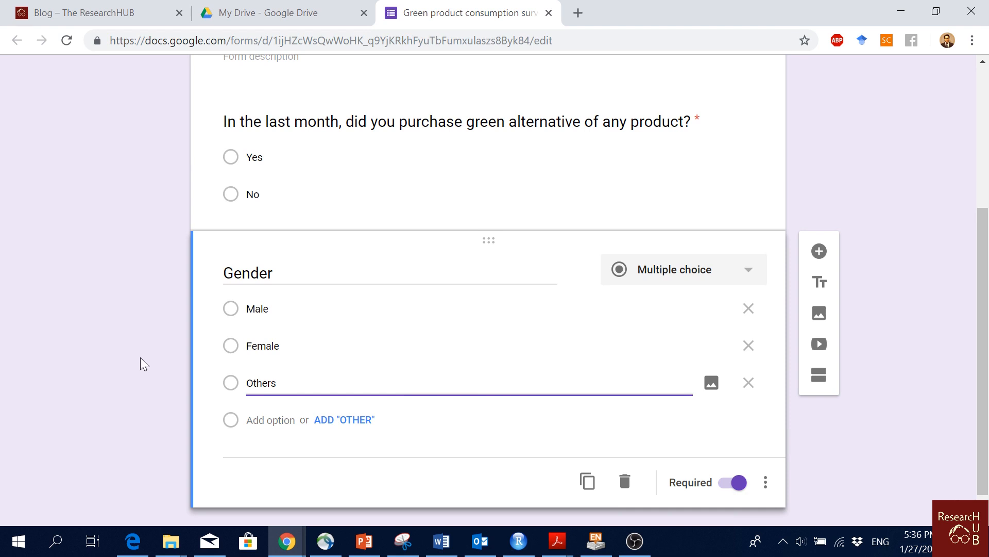
pyautogui.click(140, 357)
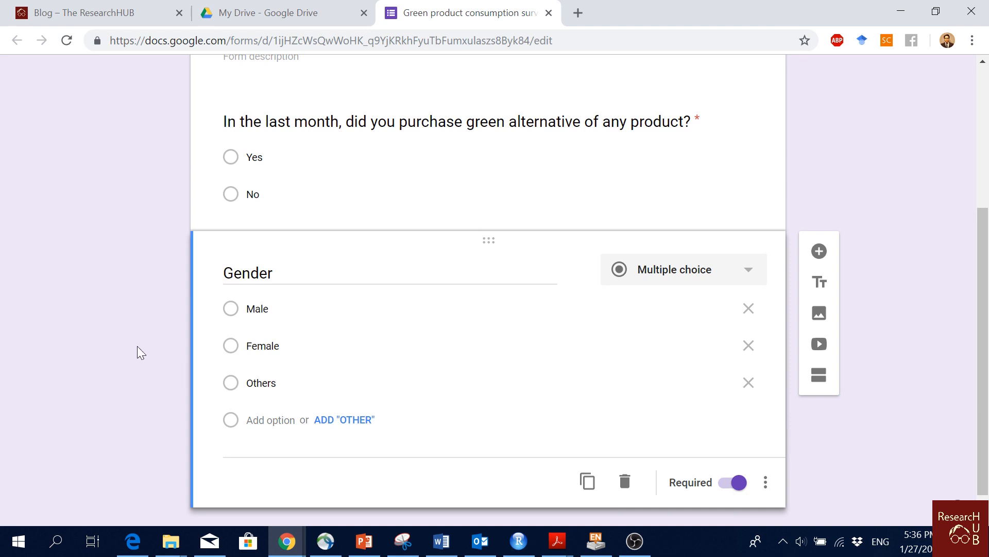
# Enter the form description "This study is about investigating green product consumption among young people."
pyautogui.scroll(-1, 137, 345)
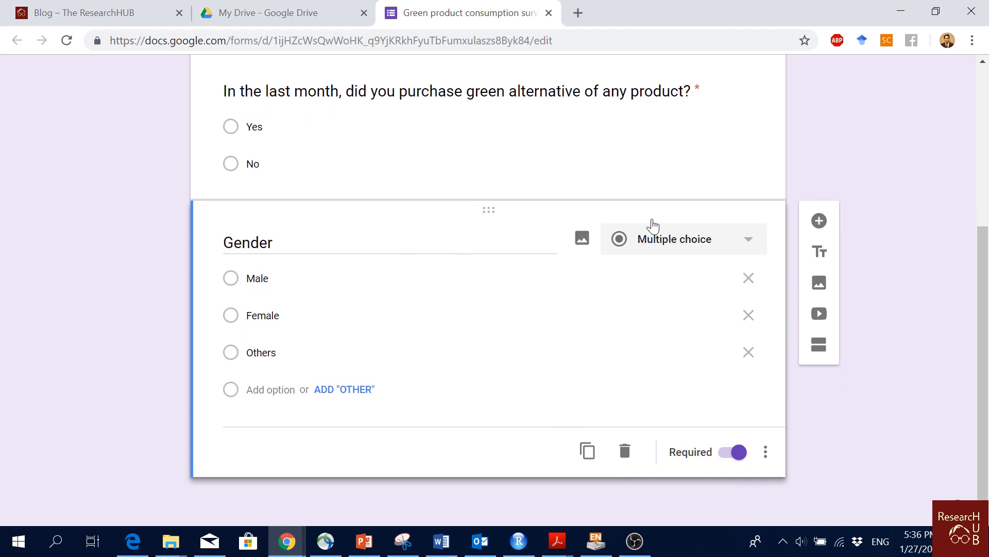
pyautogui.scroll(3, 651, 223)
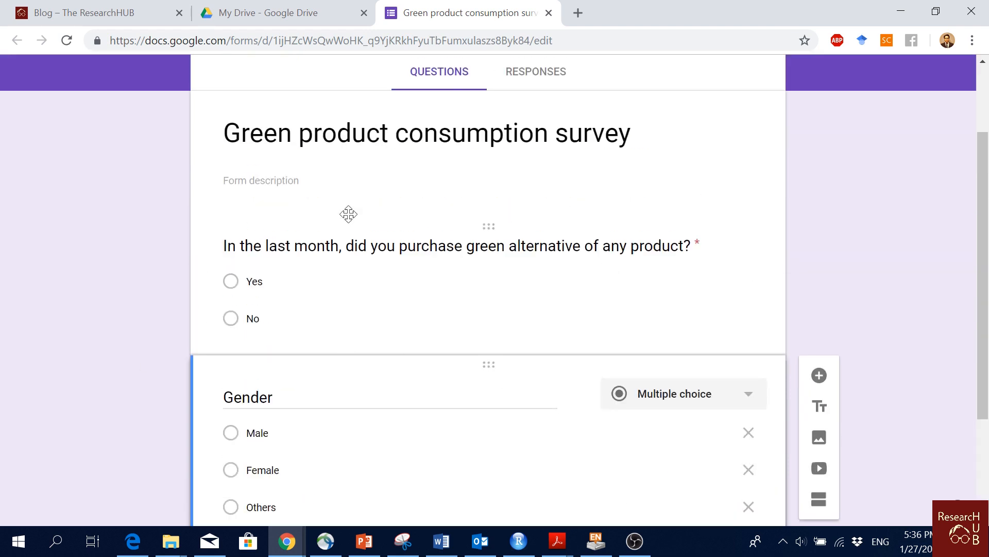
pyautogui.scroll(-3, 540, 278)
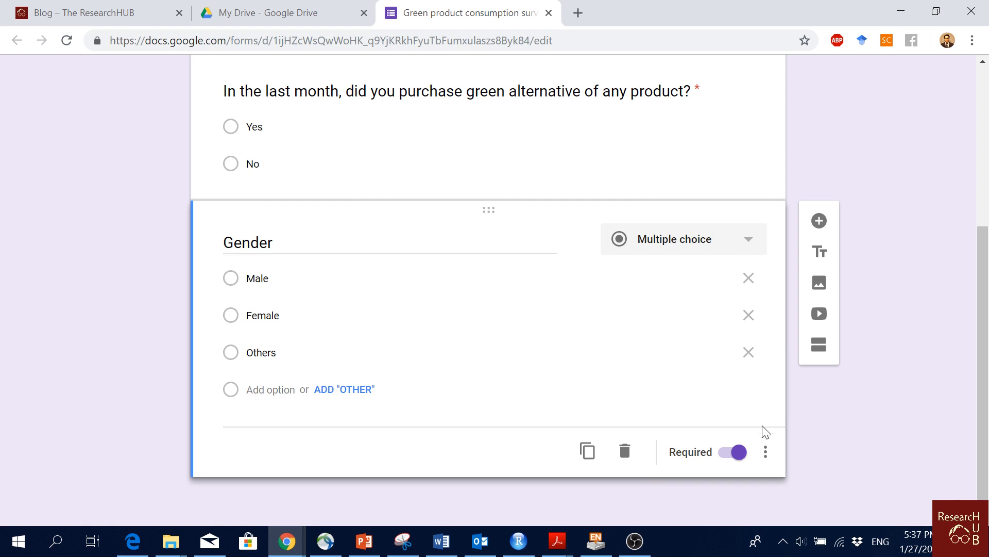
pyautogui.scroll(5, 703, 453)
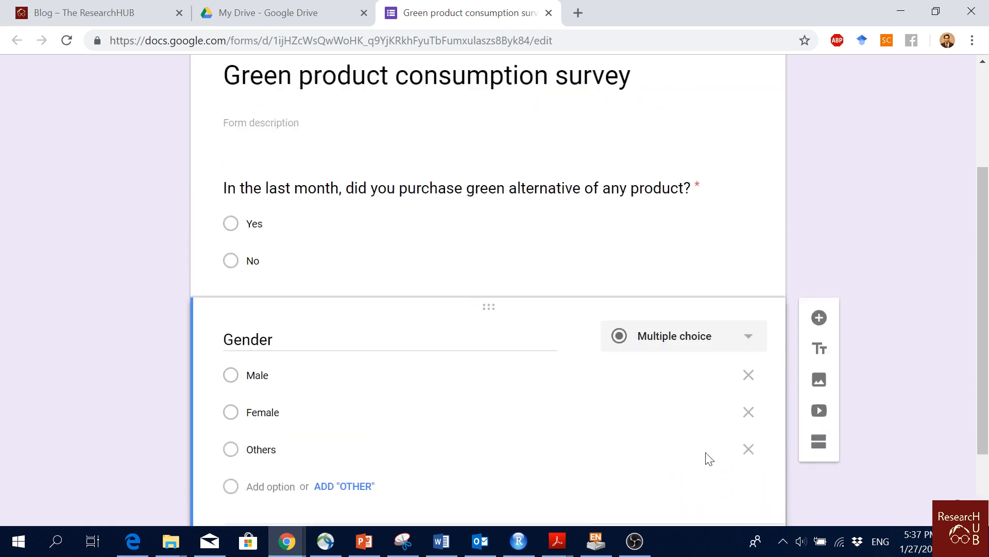
pyautogui.click(281, 287)
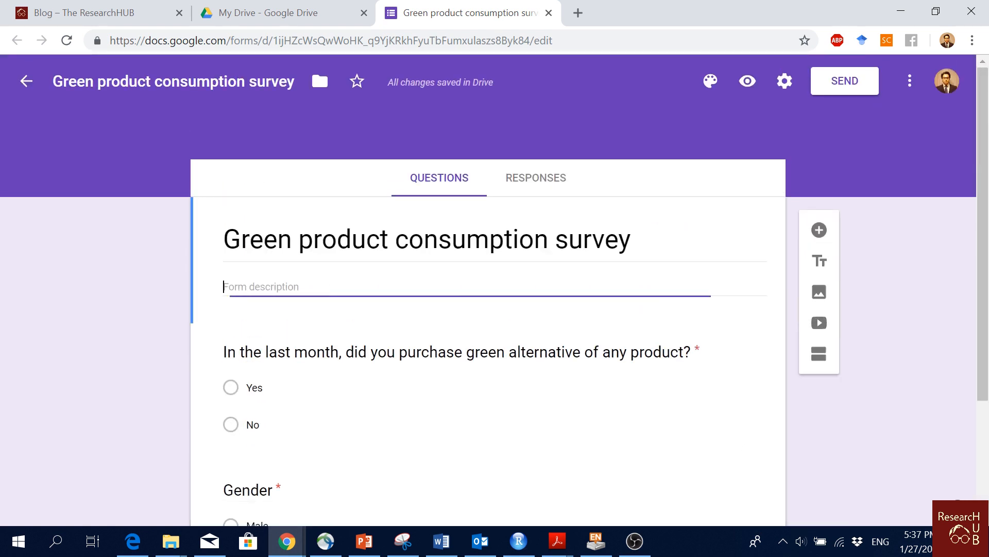
pyautogui.write('This st')
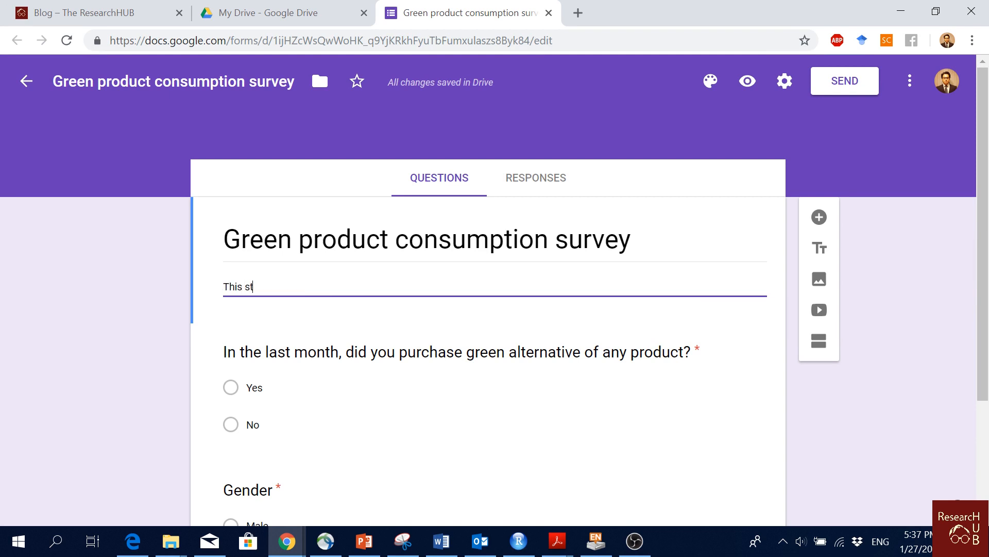
pyautogui.write('udy ')
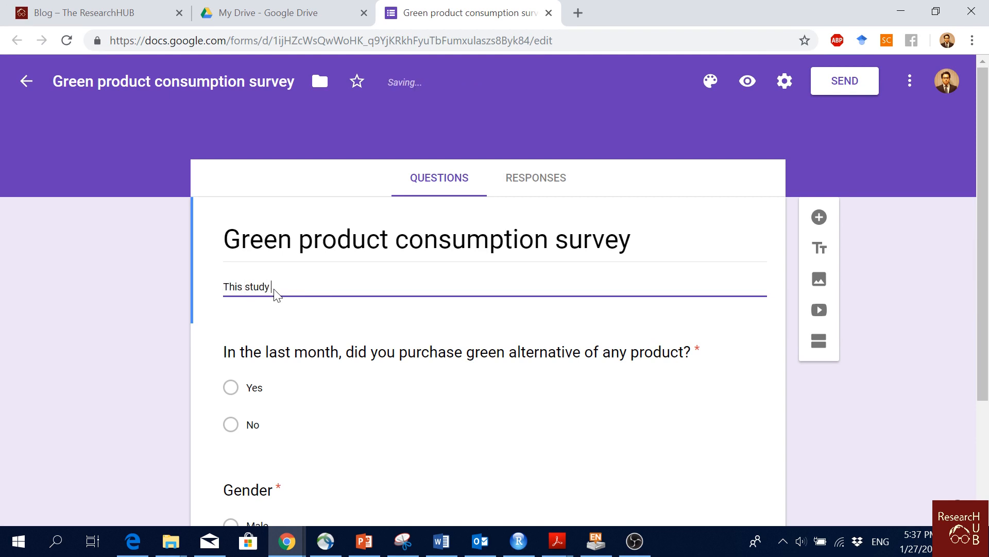
pyautogui.write('is about investigating green product consumption among young people.')
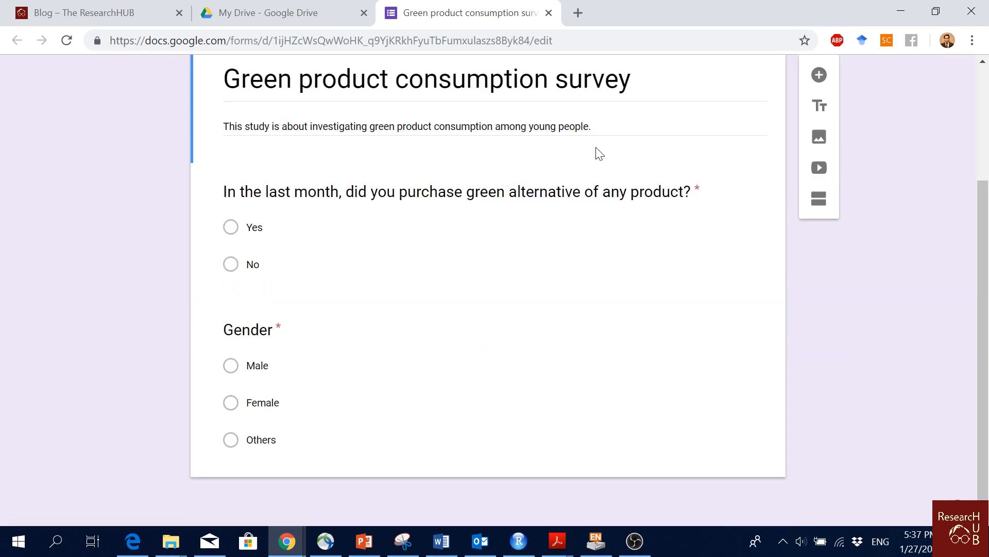
pyautogui.tripleClick(610, 135)
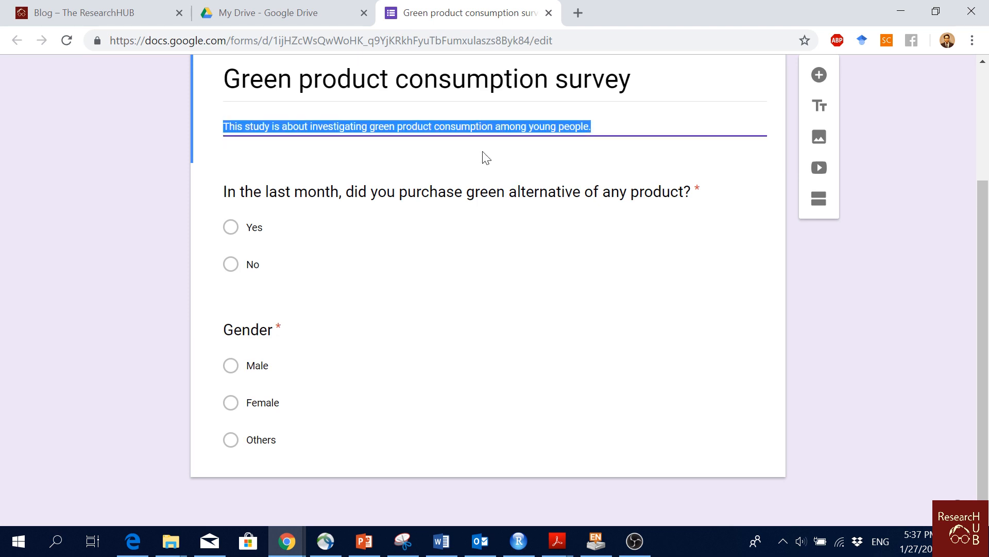
pyautogui.click(141, 243)
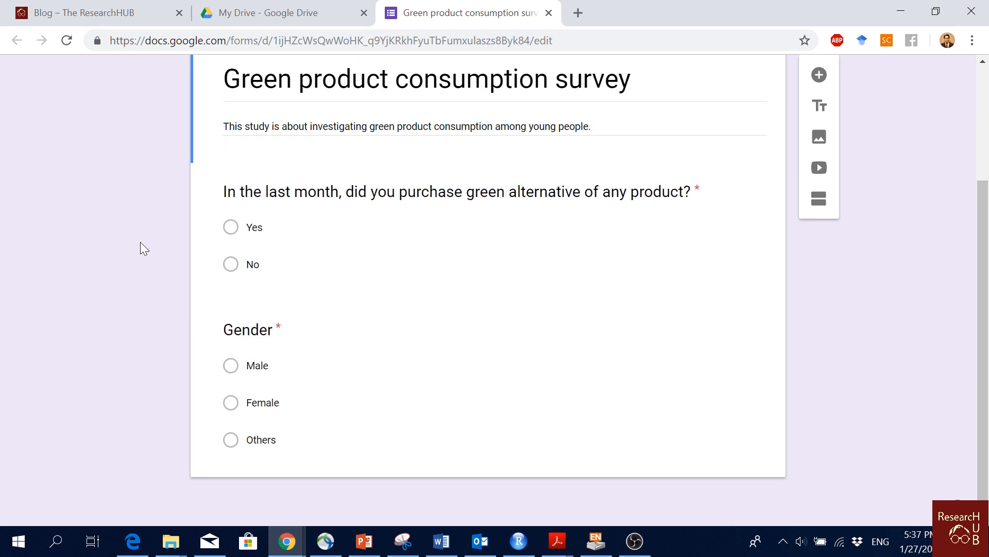
# Look up the next question in the Word document, then duplicate the Gender question in the form and retitle the copy "Age"
pyautogui.click(458, 401)
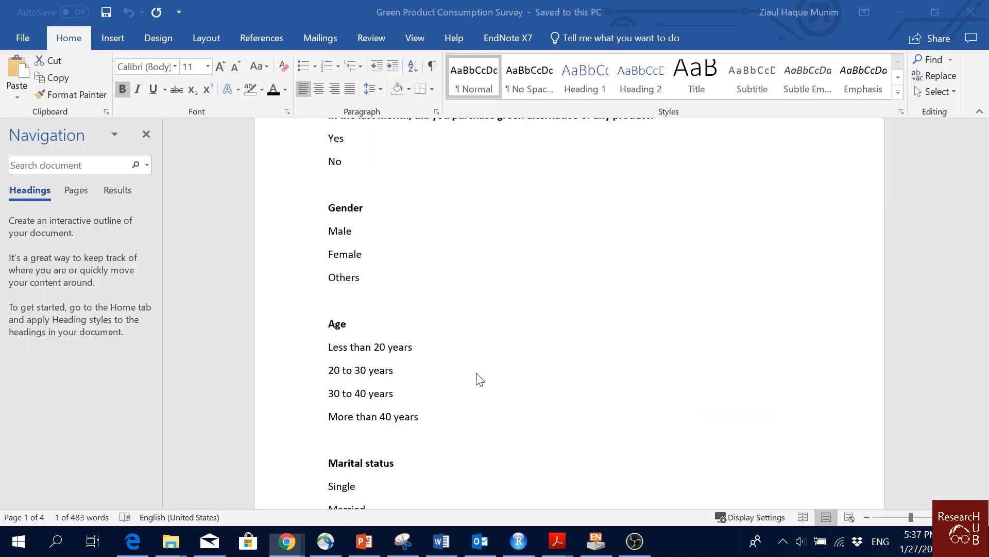
pyautogui.scroll(-2, 480, 379)
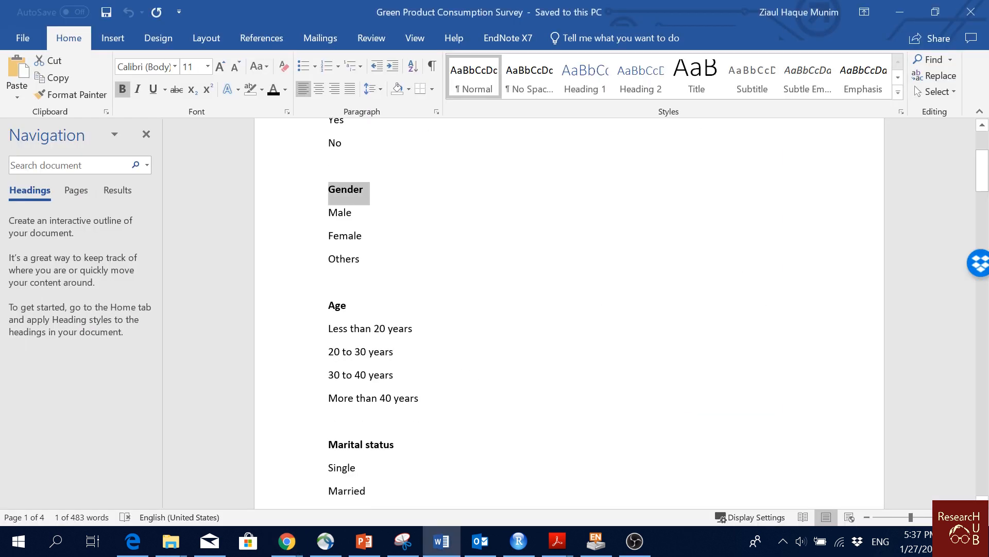
pyautogui.click(348, 213)
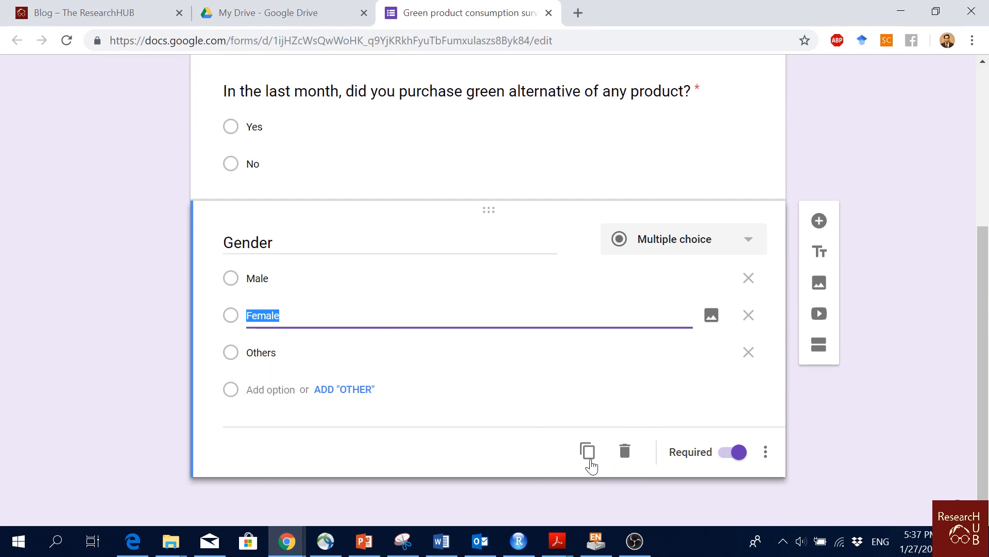
pyautogui.click(589, 460)
pyautogui.write('Age')
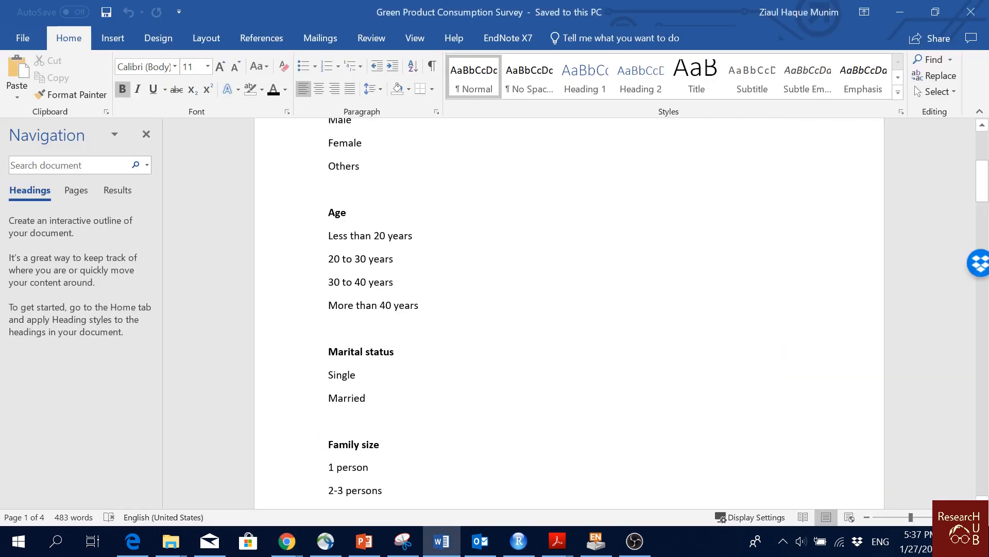
# Replace the Age question's first two options with "Less than 20 years" and "20 to 30 years", copied from the Word document
pyautogui.click(312, 239)
pyautogui.hotkey('ctrl', 'c')
pyautogui.hotkey('alt', 'Tab')
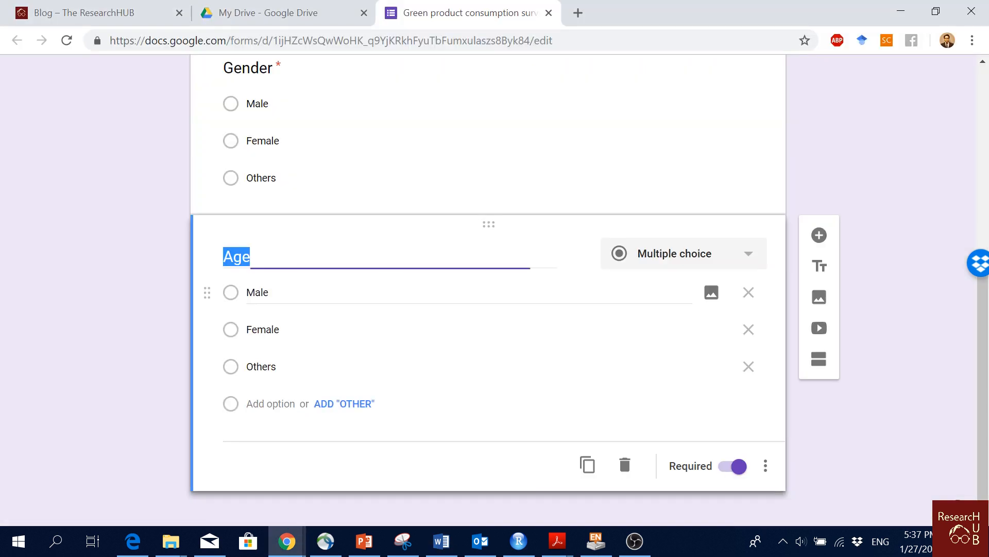
pyautogui.press('Tab')
pyautogui.hotkey('ctrl', 'v')
pyautogui.hotkey('alt', 'Tab')
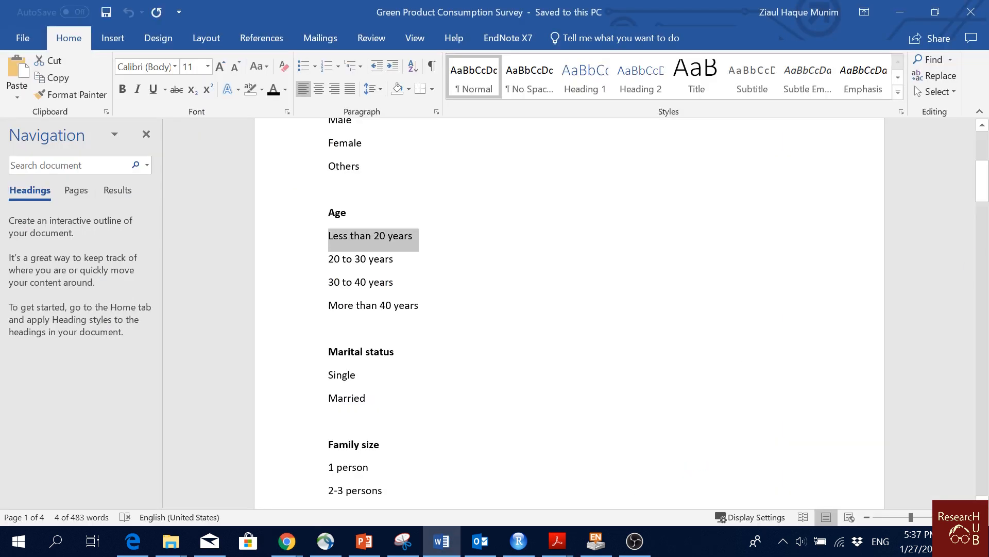
pyautogui.click(311, 262)
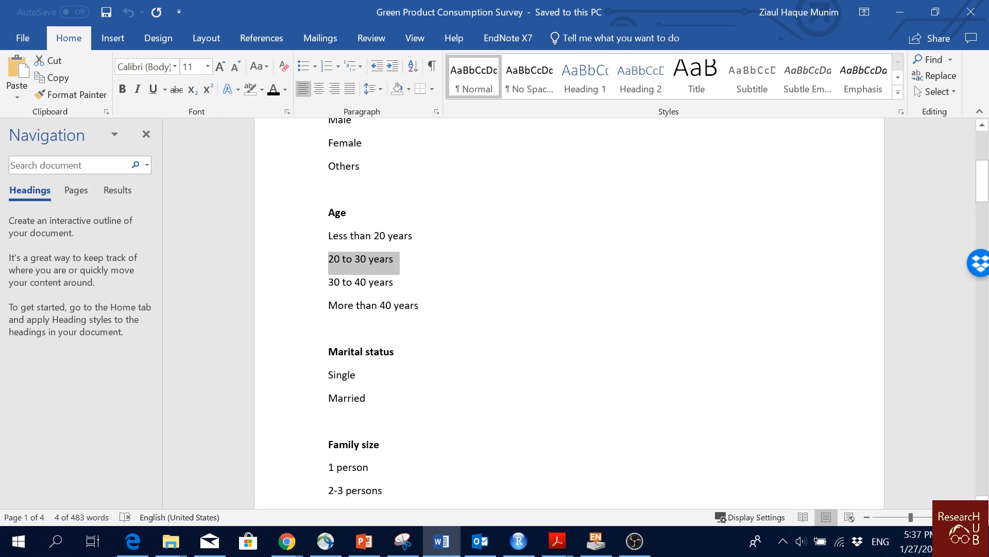
pyautogui.hotkey('ctrl', 'c')
pyautogui.hotkey('alt', 'Tab')
pyautogui.press('Tab')
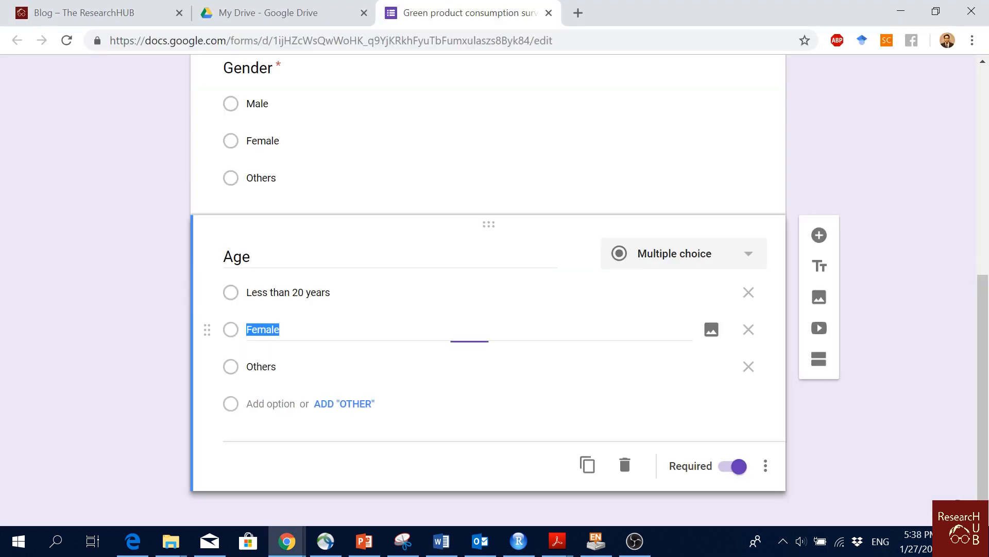
pyautogui.hotkey('ctrl', 'v')
# Replace the Age question's third option with "30 to 40 years" and add "More than 40 years" as the fourth, copied from the Word document
pyautogui.hotkey('alt', 'Tab')
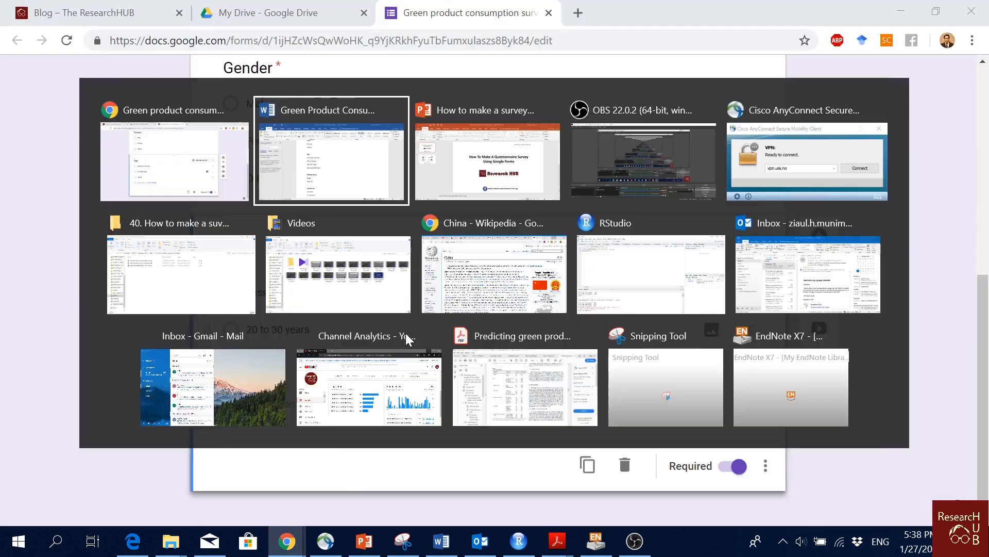
pyautogui.click(299, 283)
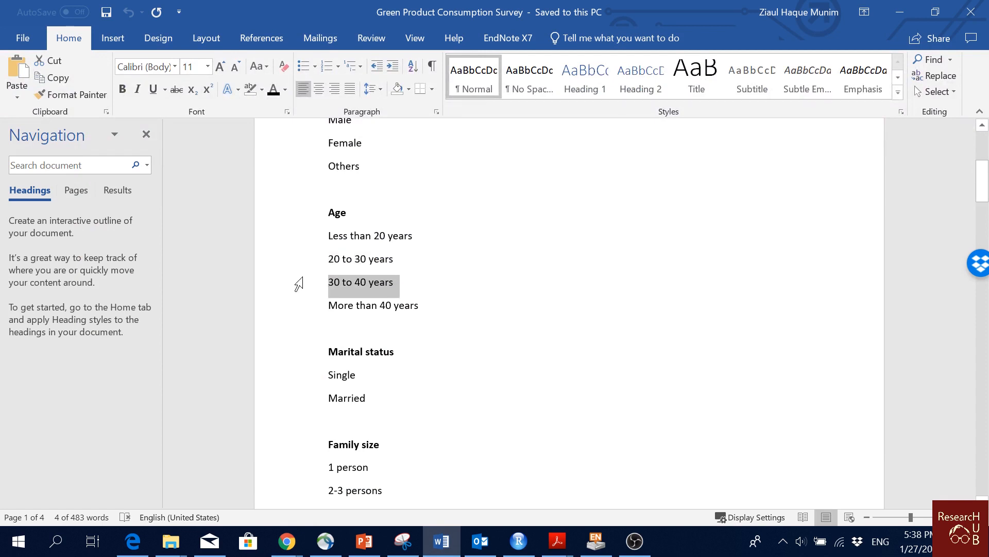
pyautogui.hotkey('alt', 'Tab')
pyautogui.click(340, 366)
pyautogui.hotkey('ctrl', 'v')
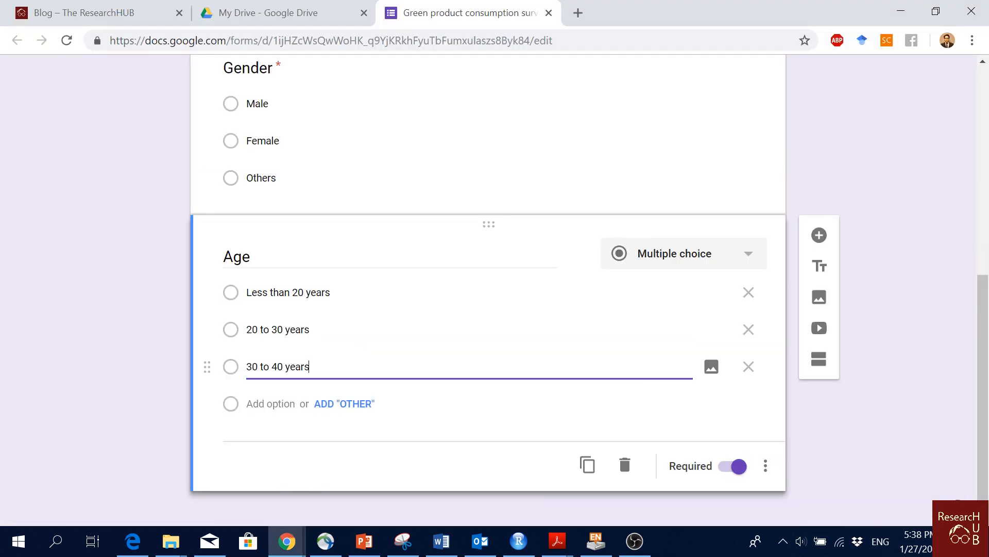
pyautogui.scroll(-1, 340, 365)
pyautogui.hotkey('alt', 'Tab')
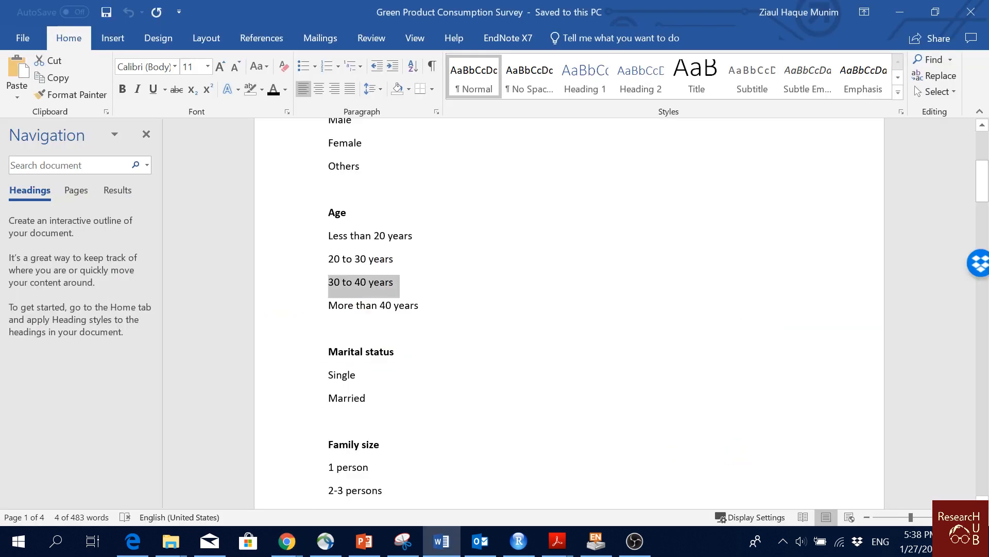
pyautogui.click(292, 313)
pyautogui.hotkey('alt', 'Tab')
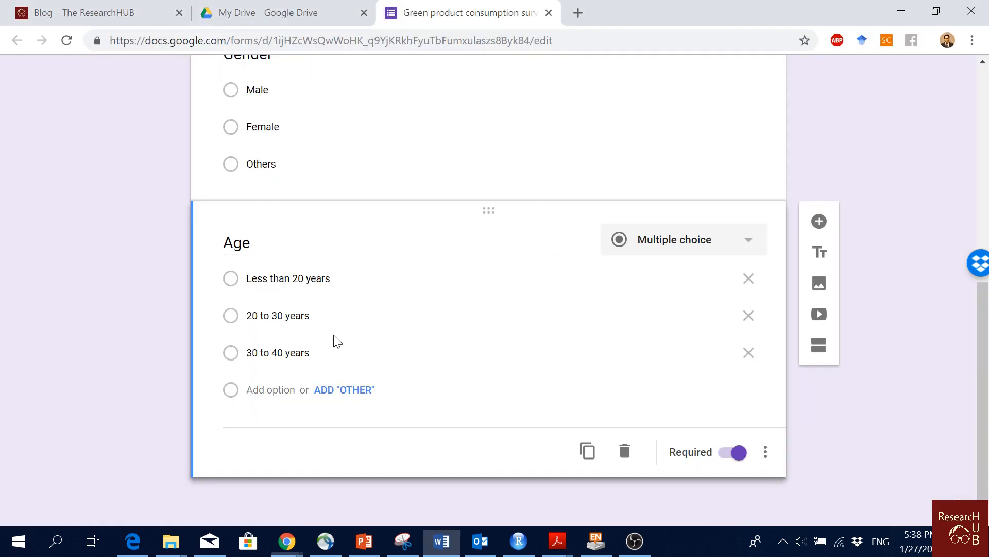
pyautogui.click(273, 361)
pyautogui.click(270, 390)
pyautogui.hotkey('ctrl', 'v')
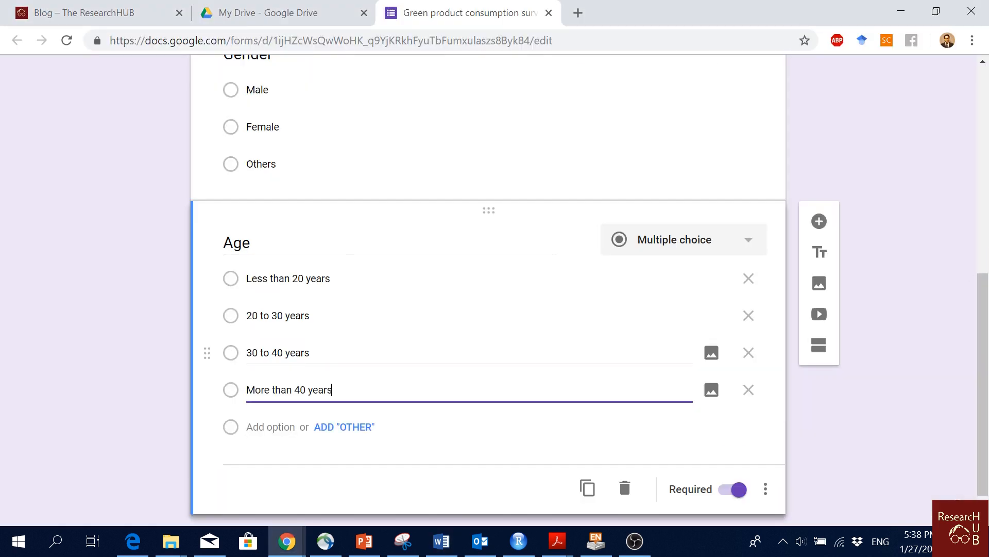
# Duplicate the Age question and retitle the copy "Country"
pyautogui.scroll(-1, 271, 390)
pyautogui.click(896, 392)
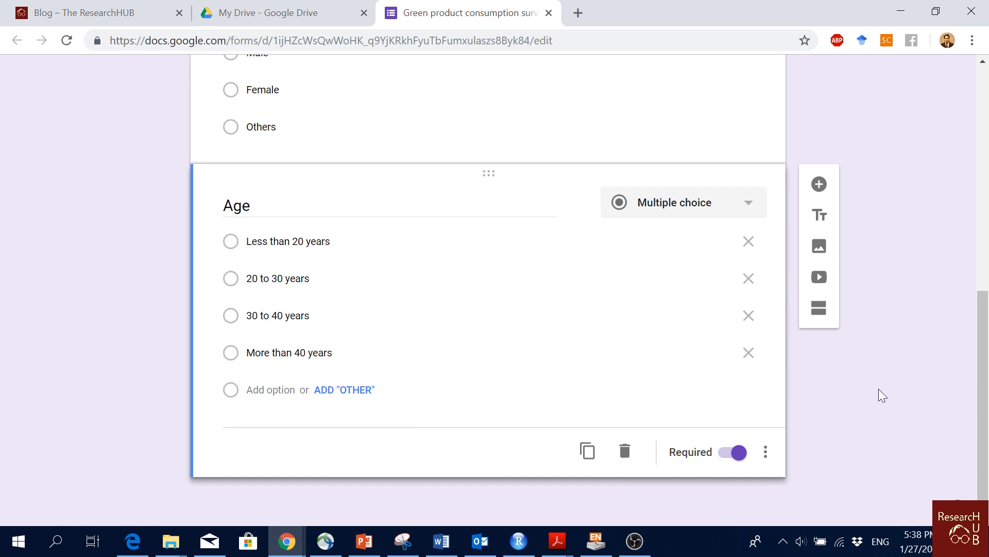
pyautogui.scroll(6, 456, 208)
pyautogui.scroll(-6, 471, 232)
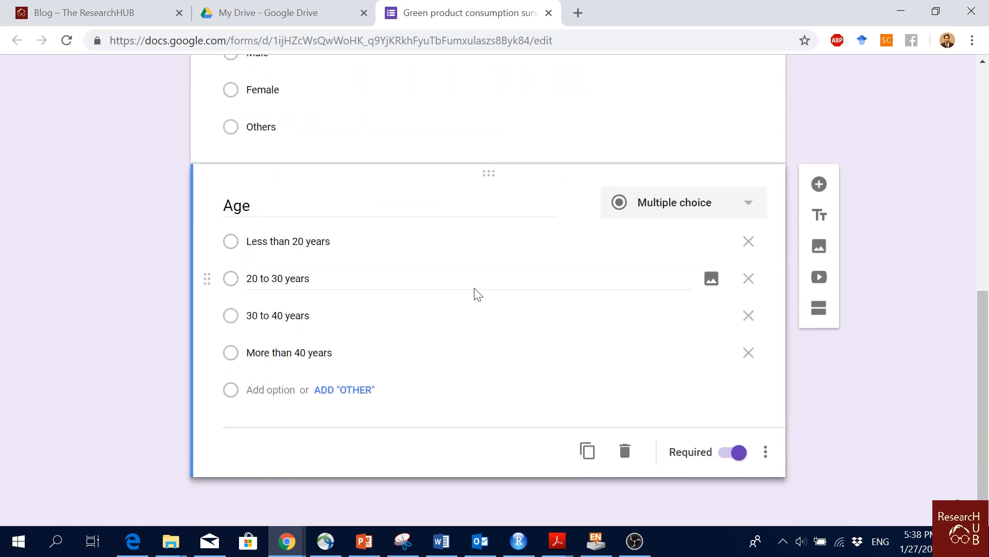
pyautogui.hotkey('alt', 'Tab')
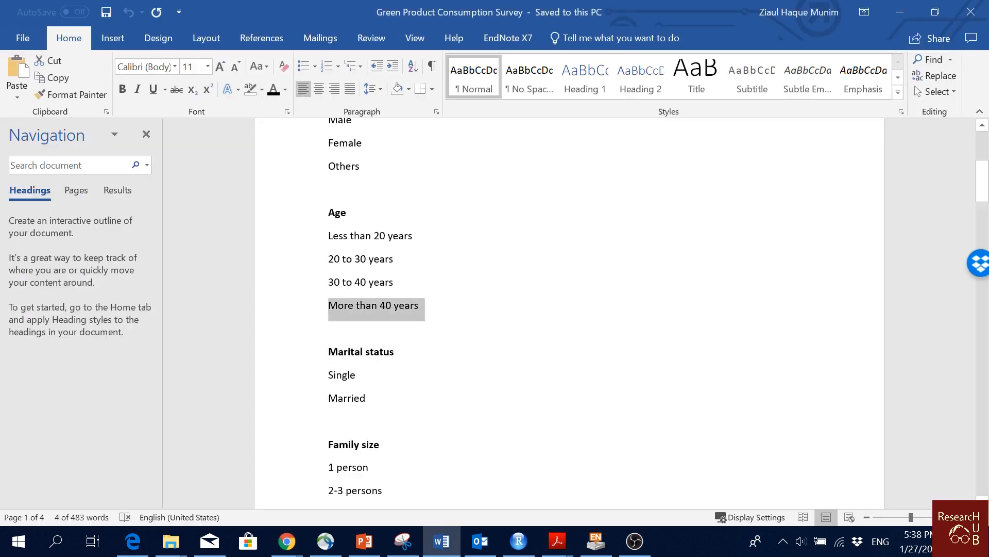
pyautogui.hotkey('alt', 'Tab')
pyautogui.click(588, 454)
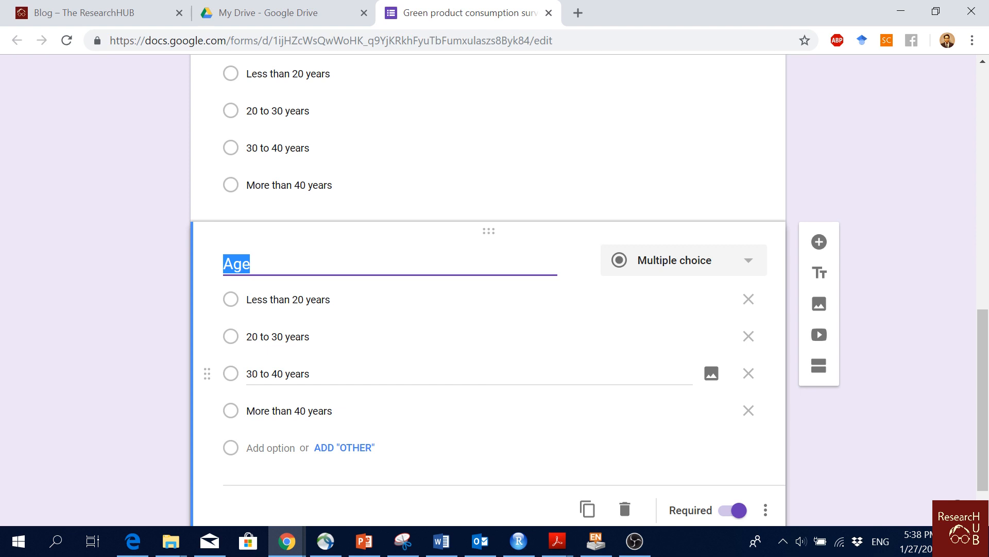
pyautogui.write('Country')
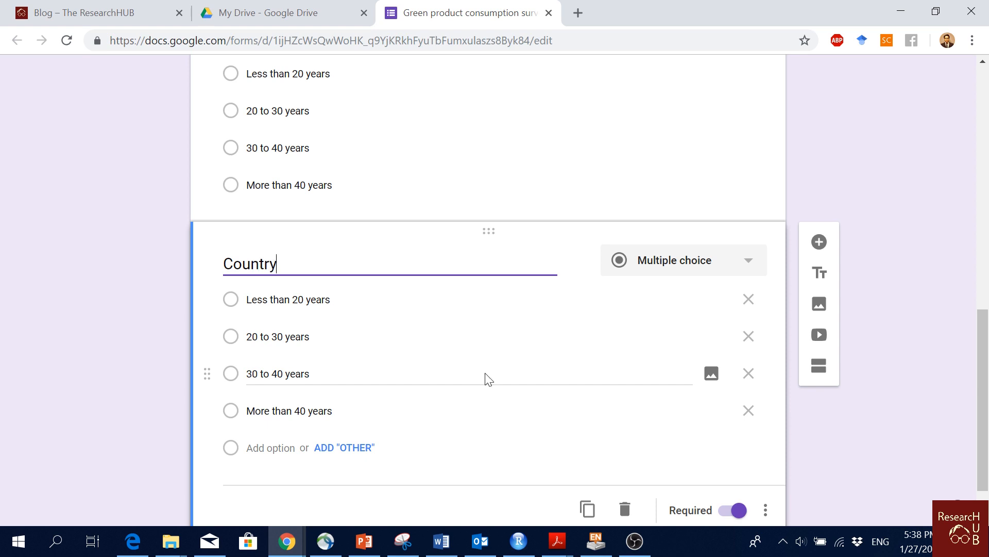
# Replace the Country question's first two options with Austria and Indonesia, copied from the Word document
pyautogui.click(375, 303)
pyautogui.hotkey('alt', 'Tab')
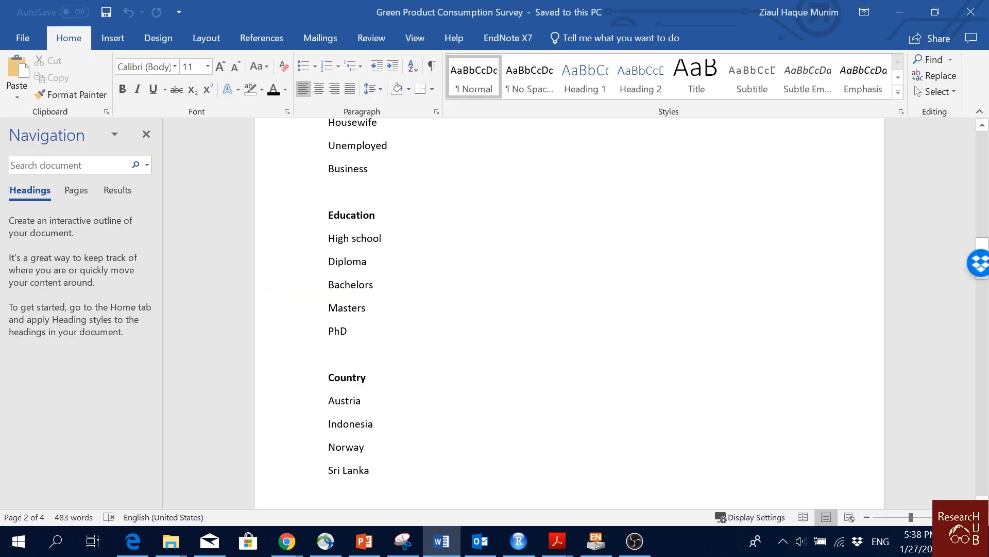
pyautogui.doubleClick(344, 400)
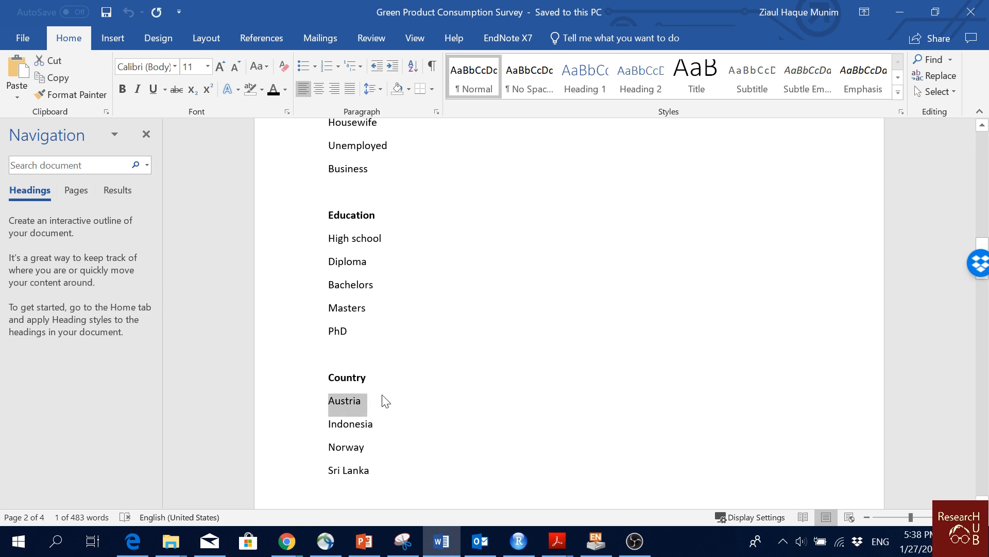
pyautogui.hotkey('ctrl', 'c')
pyautogui.hotkey('alt', 'Tab')
pyautogui.hotkey('ctrl', 'v')
pyautogui.hotkey('alt', 'Tab')
pyautogui.tripleClick(350, 424)
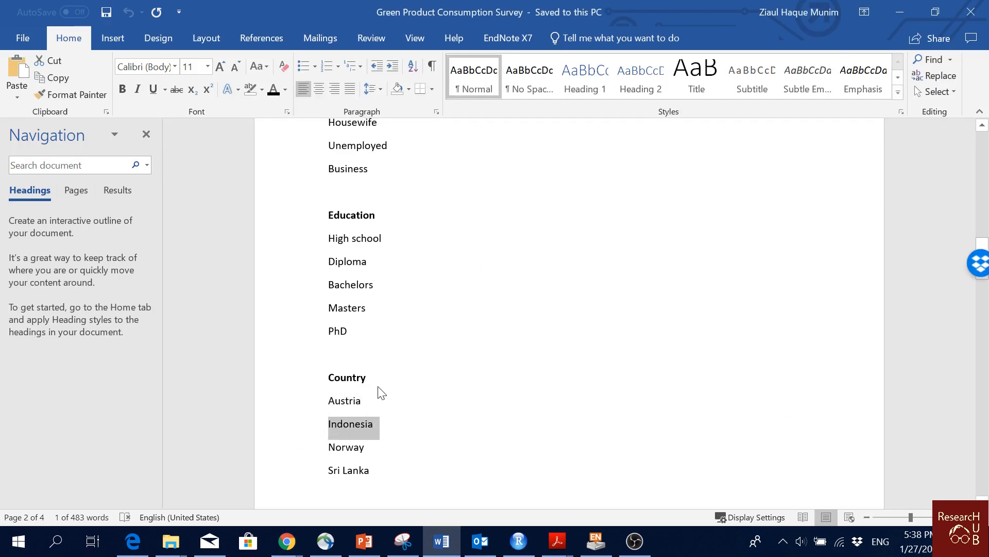
pyautogui.hotkey('ctrl', 'c')
pyautogui.hotkey('alt', 'Tab')
pyautogui.click(345, 344)
pyautogui.hotkey('ctrl', 'v')
# Replace the Country question's third option with Norway, copied from the Word document
pyautogui.hotkey('alt', 'Tab')
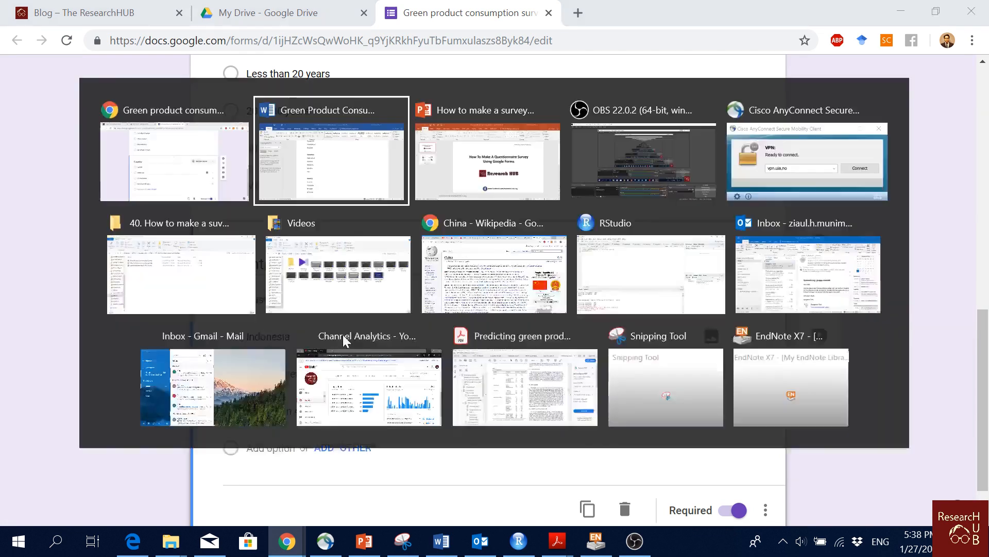
pyautogui.click(292, 460)
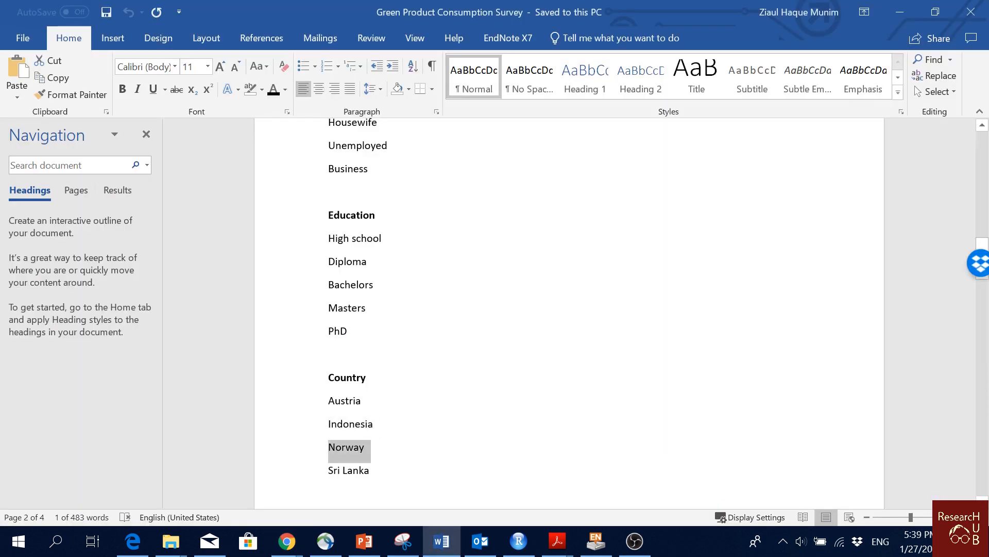
pyautogui.hotkey('ctrl', 'c')
pyautogui.hotkey('alt', 'Tab')
pyautogui.click(309, 373)
pyautogui.hotkey('ctrl', 'v')
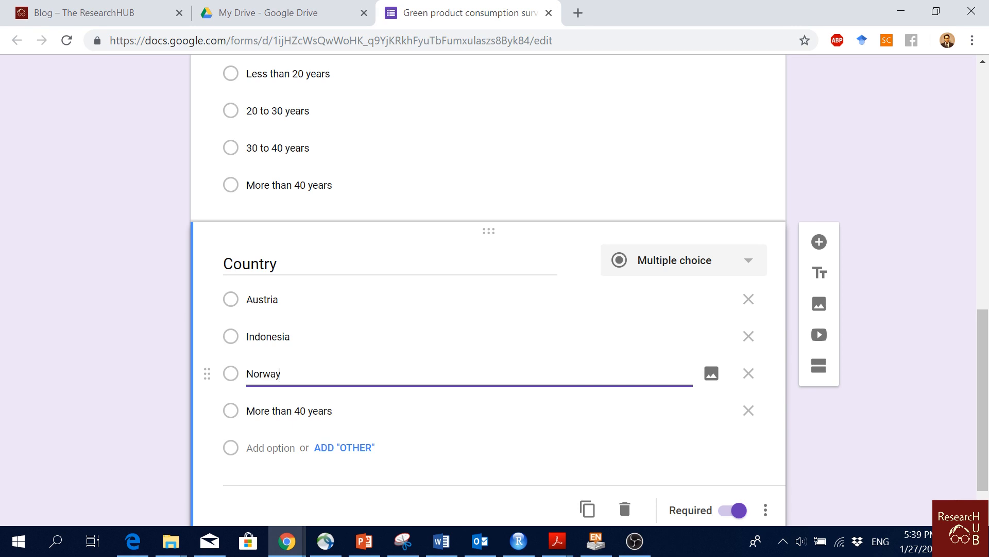
# Replace the Country question's fourth option with Sri Lanka from the Word document, and add the built-in "Other" option
pyautogui.hotkey('alt', 'Tab')
pyautogui.click(301, 479)
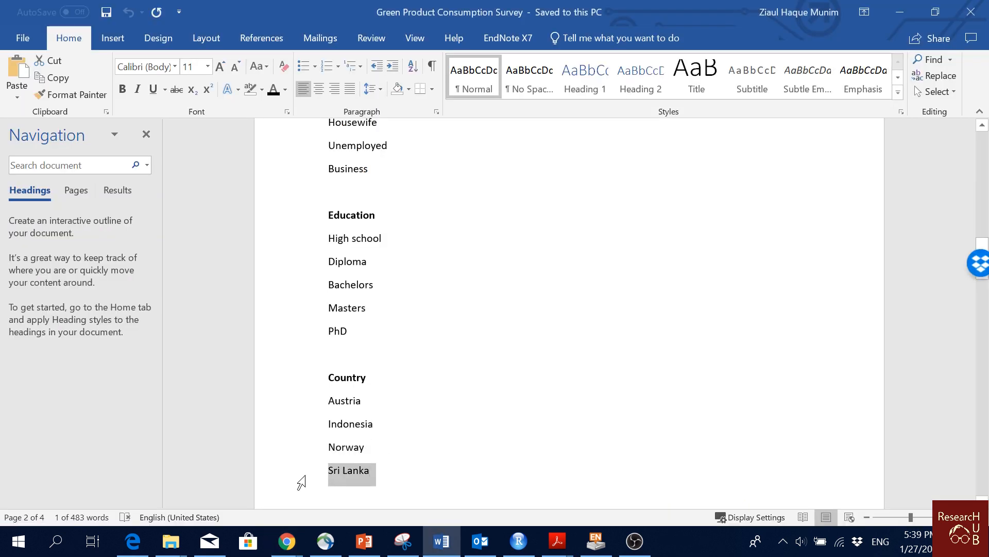
pyautogui.hotkey('ctrl', 'c')
pyautogui.hotkey('alt', 'Tab')
pyautogui.press('Tab')
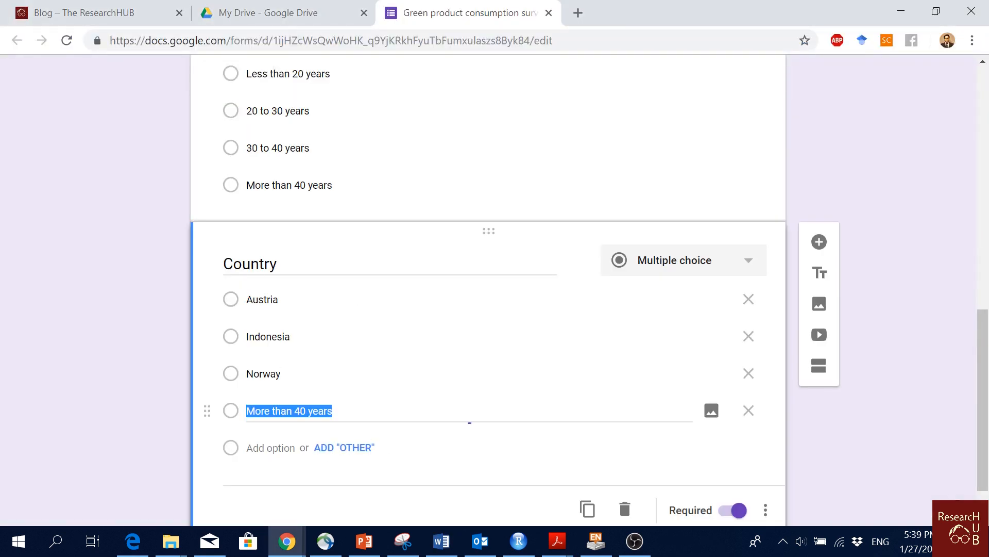
pyautogui.hotkey('ctrl', 'v')
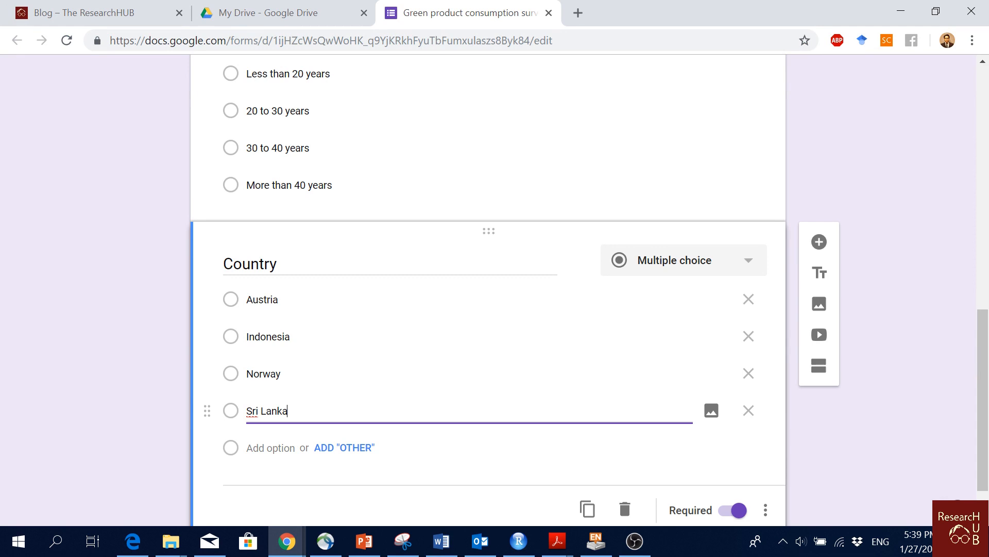
pyautogui.click(355, 448)
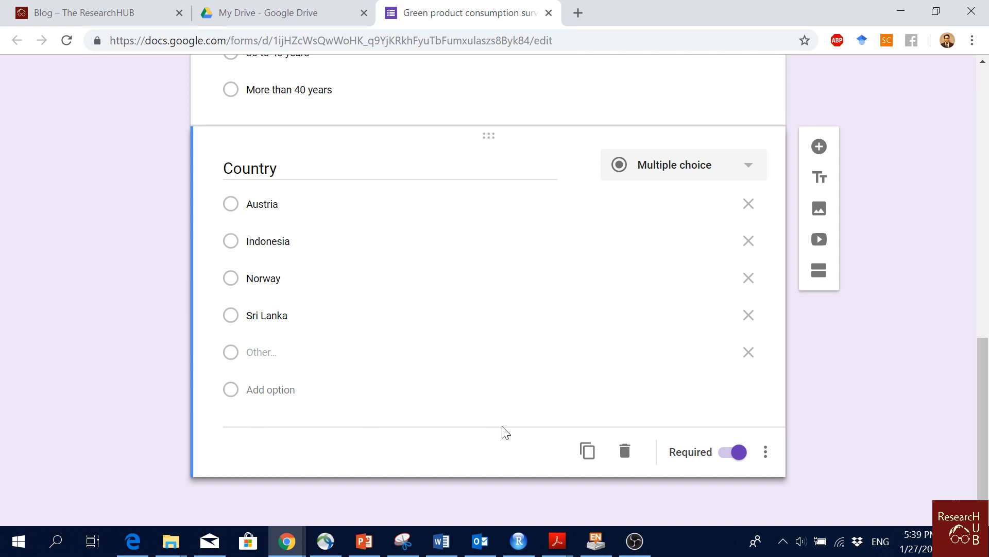
# Duplicate the Country question and retitle the copy "Attitude towards purchasing green products", using the heading copied from the Word document's main questions
pyautogui.click(587, 451)
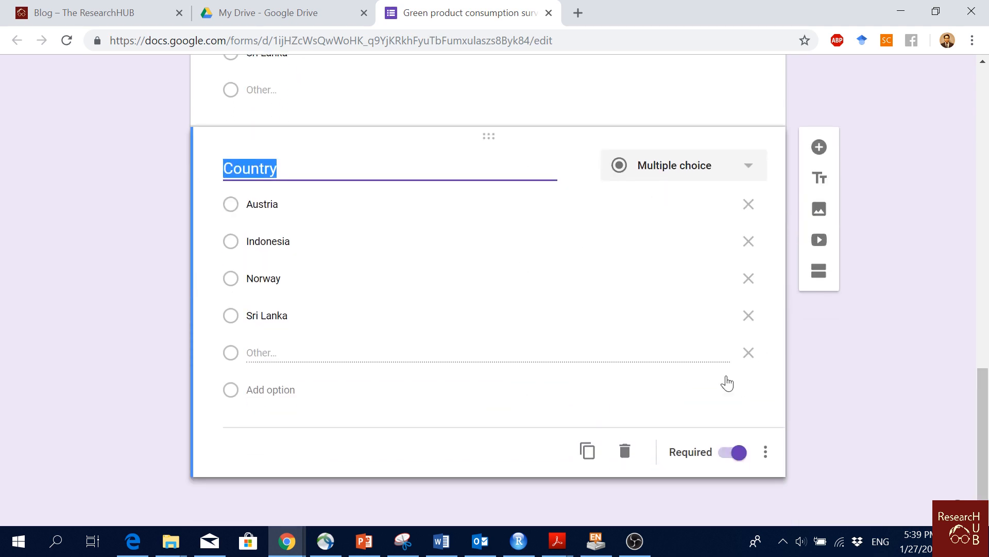
pyautogui.hotkey('alt', 'Tab')
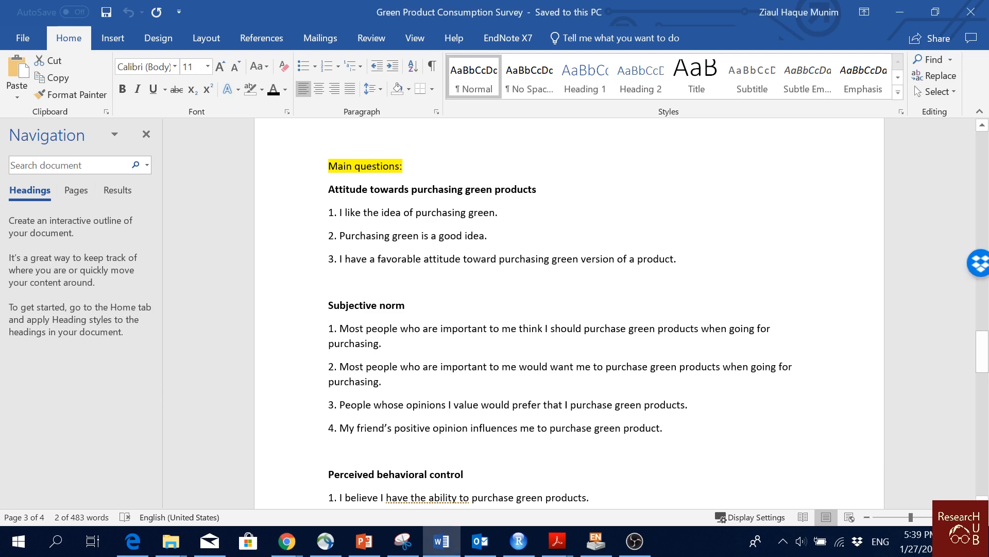
pyautogui.click(295, 200)
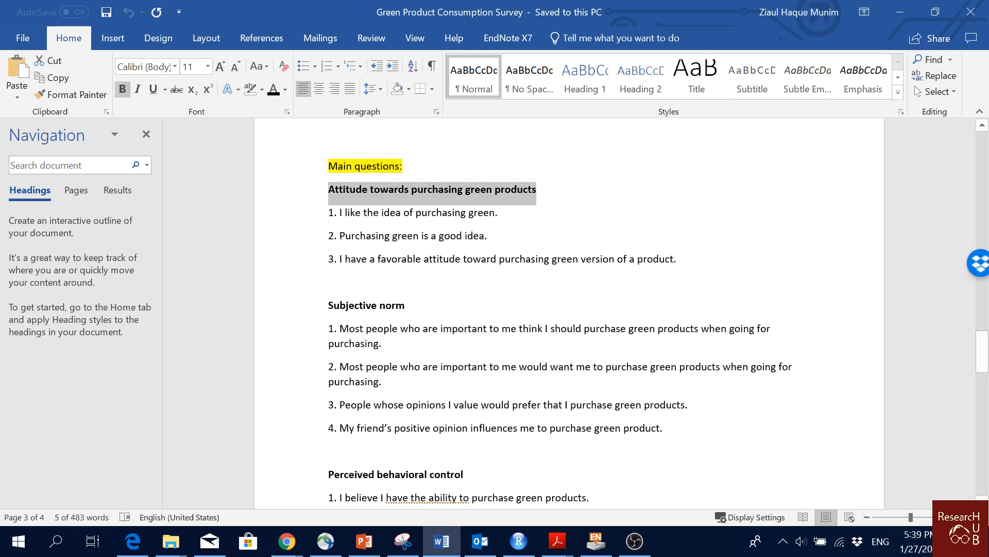
pyautogui.click(499, 212)
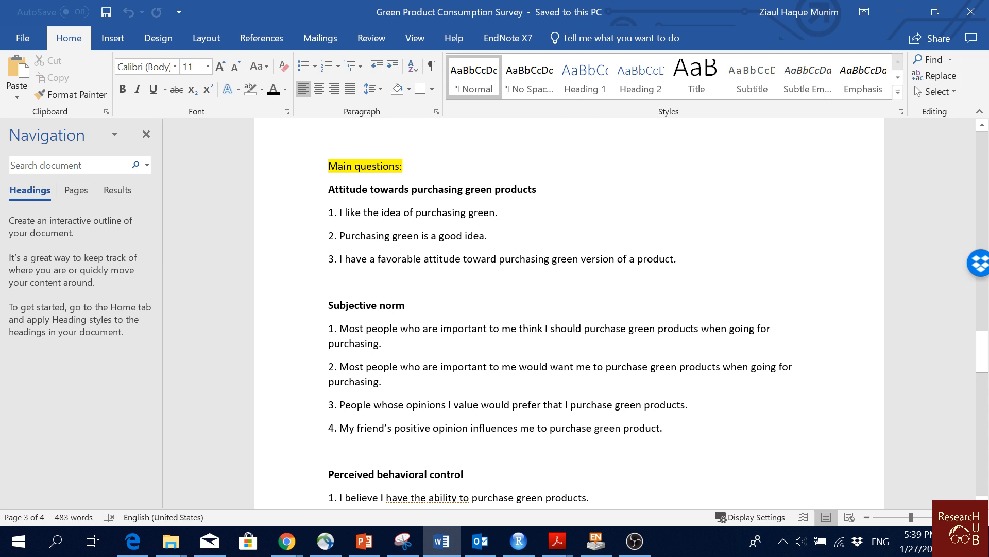
pyautogui.moveTo(539, 191); pyautogui.dragTo(330, 190)
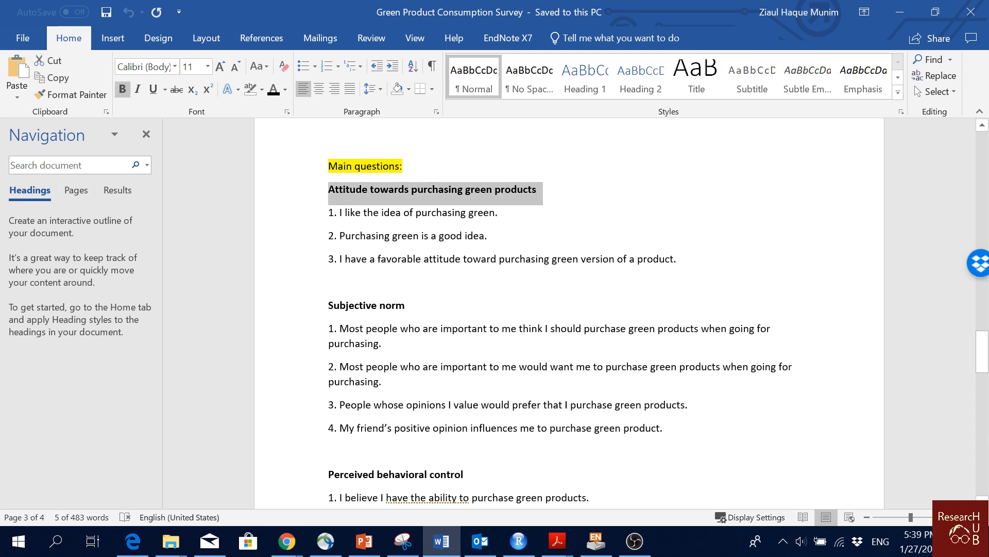
pyautogui.hotkey('ctrl', 'c')
pyautogui.click(287, 541)
pyautogui.hotkey('ctrl', 'v')
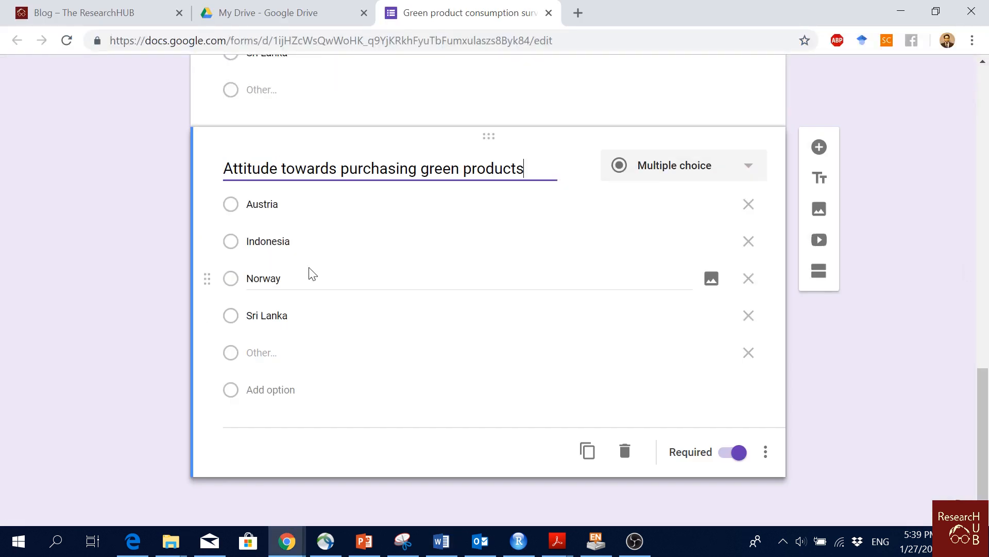
pyautogui.click(394, 212)
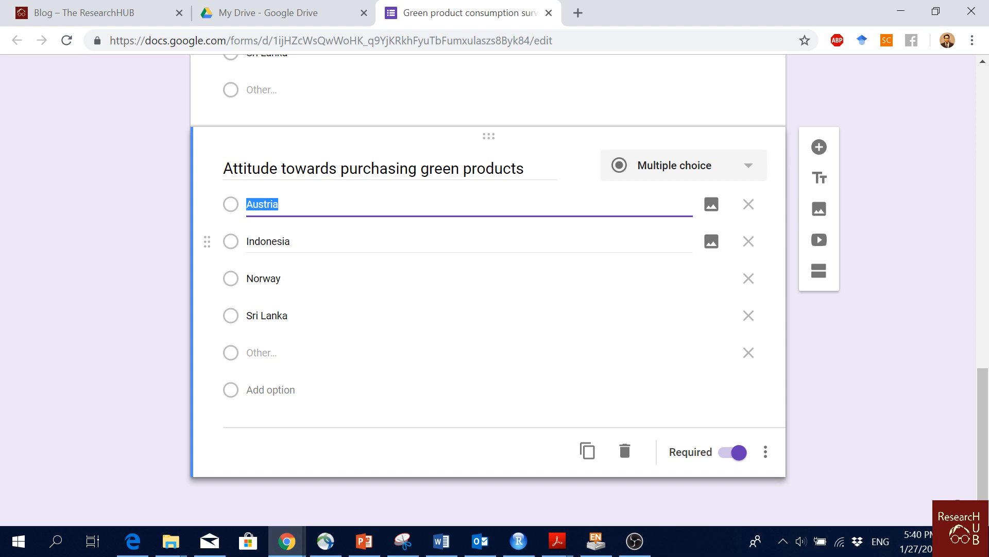
pyautogui.hotkey('alt', 'Tab')
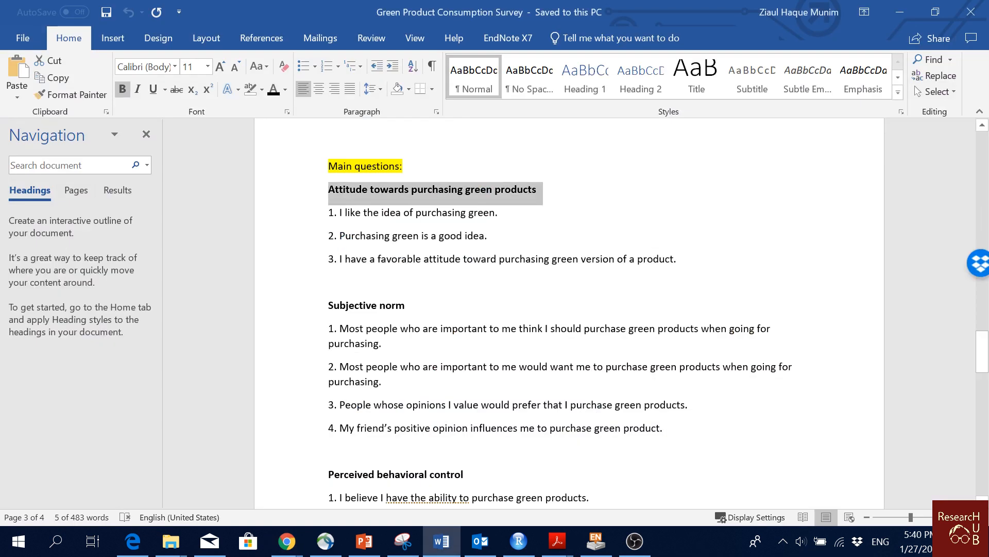
pyautogui.moveTo(679, 260); pyautogui.dragTo(329, 213)
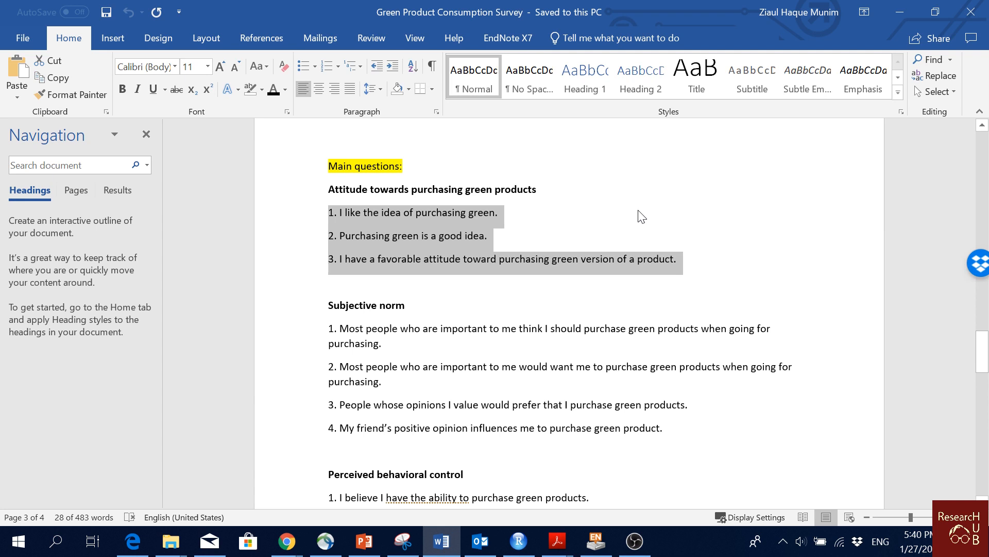
pyautogui.hotkey('alt', 'Tab')
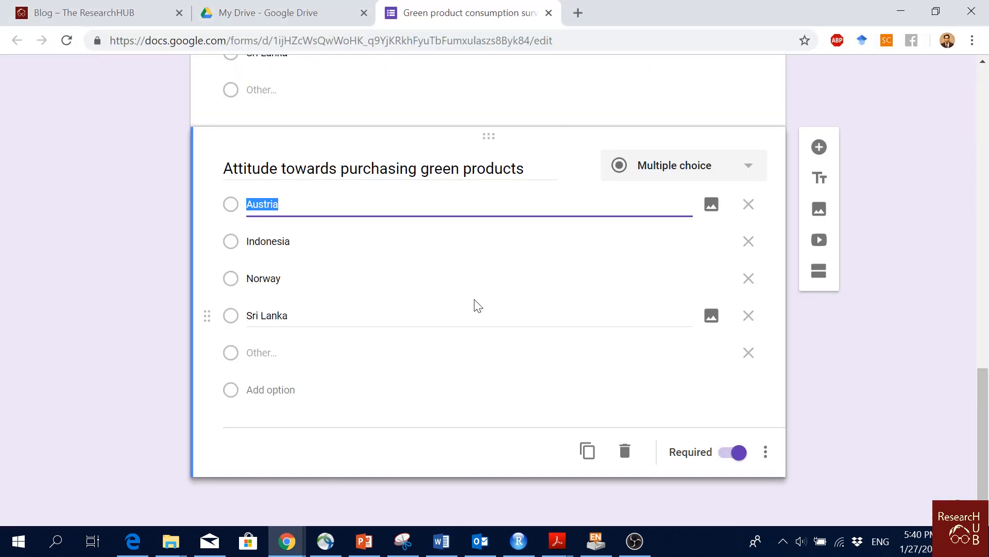
pyautogui.click(757, 168)
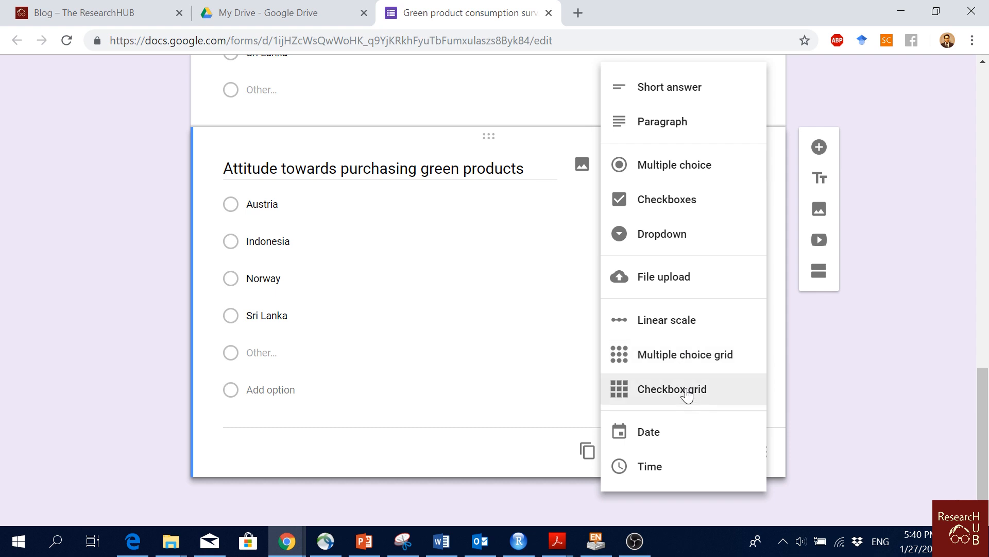
pyautogui.click(489, 205)
# Replace the attitude question's first option with "1. I like the idea of purchasing green.", copied from the Word document
pyautogui.hotkey('alt', 'Tab')
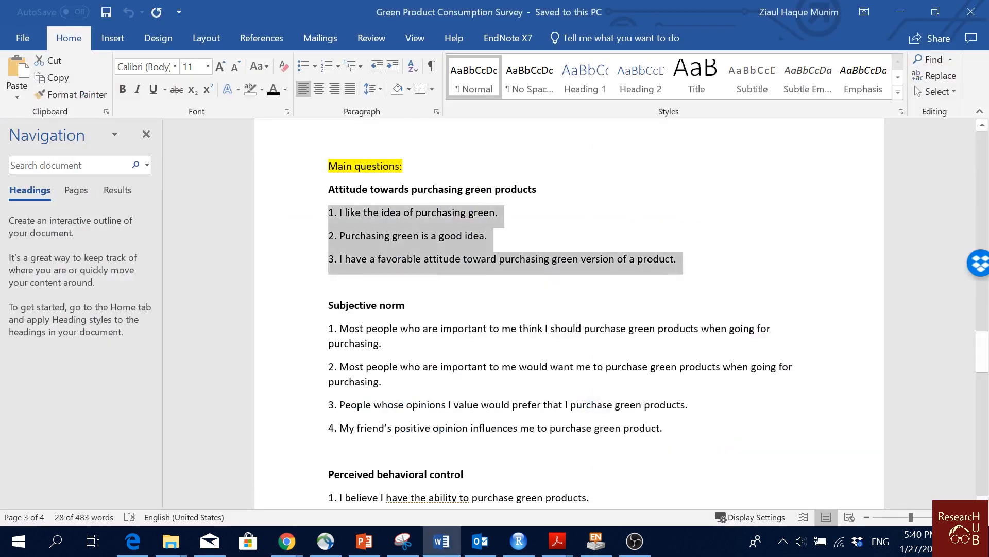
pyautogui.click(494, 242)
pyautogui.moveTo(498, 213); pyautogui.dragTo(283, 217)
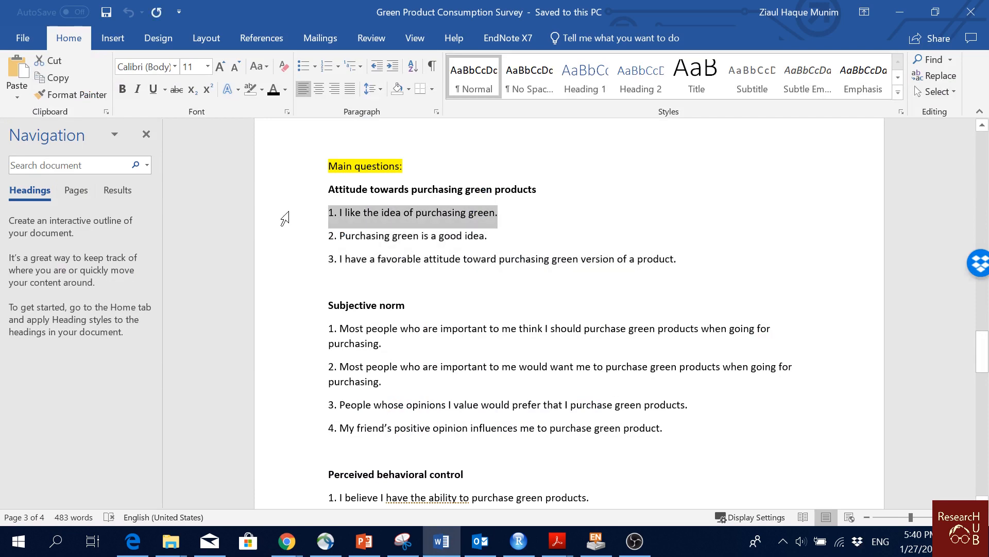
pyautogui.hotkey('ctrl', 'c')
pyautogui.hotkey('alt', 'Tab')
pyautogui.hotkey('ctrl', 'v')
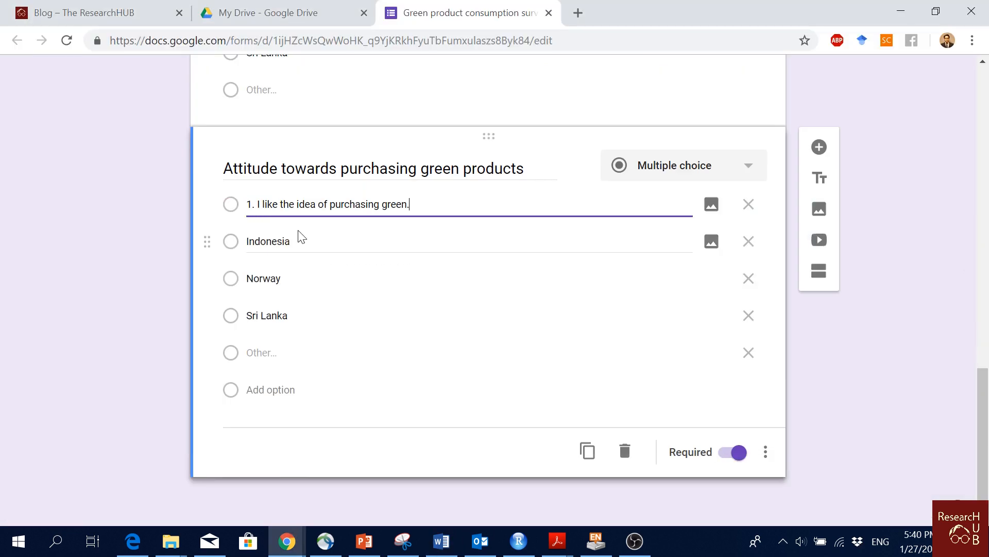
# Change the attitude question's type to Multiple choice grid and clear the statement from its first column
pyautogui.click(702, 165)
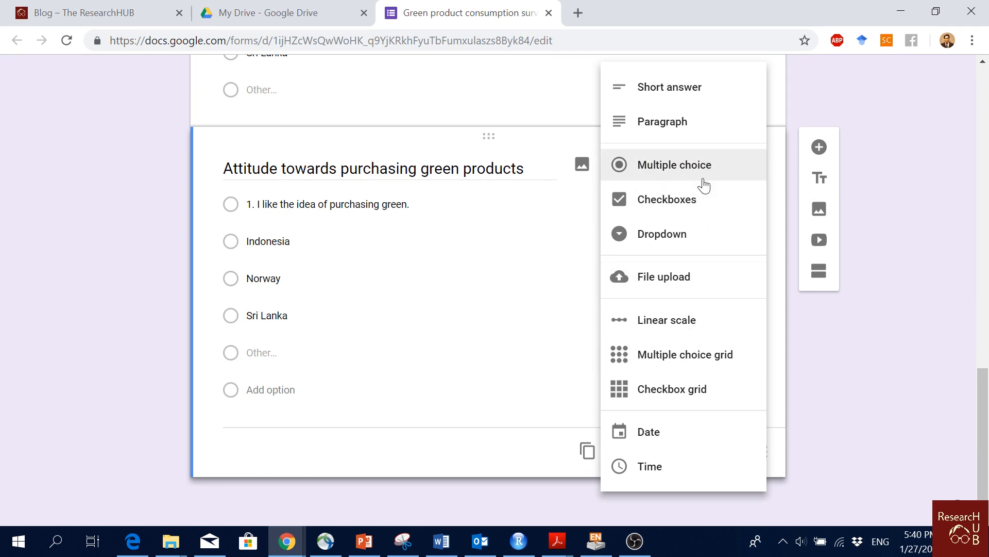
pyautogui.click(682, 356)
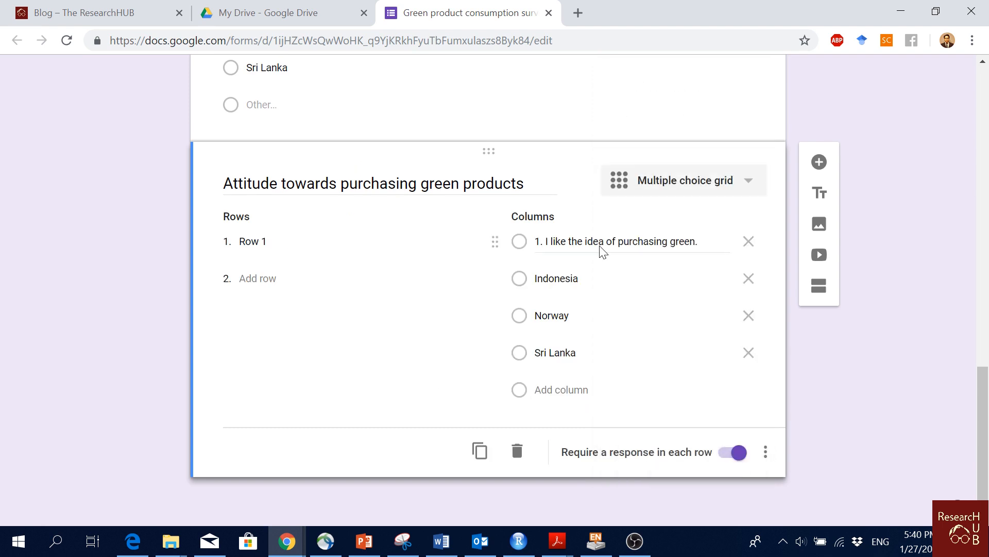
pyautogui.hotkey('ctrl', 'a')
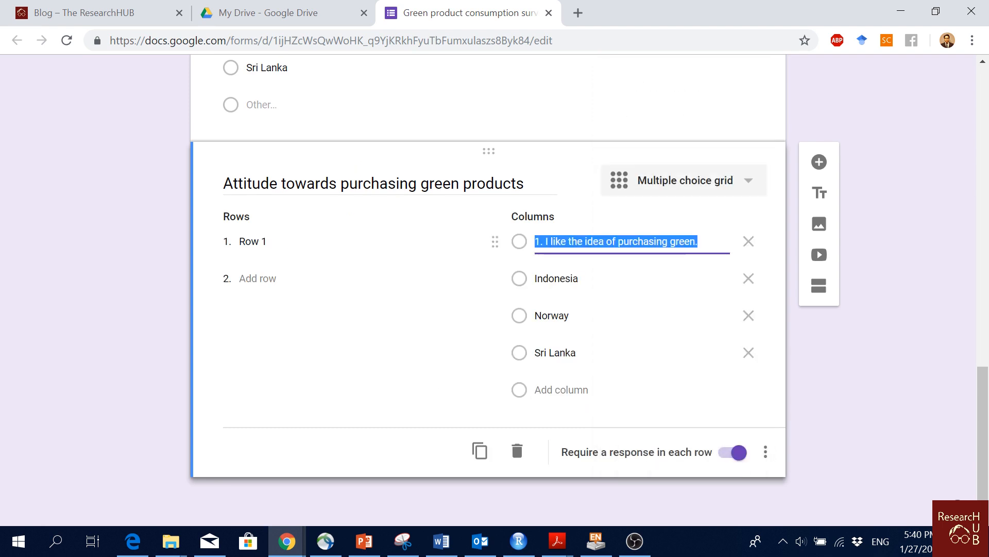
pyautogui.press('BackSpace')
# Set the grid's first row to the copied statement "I like the idea of purchasing green.", without its leading number
pyautogui.click(252, 241)
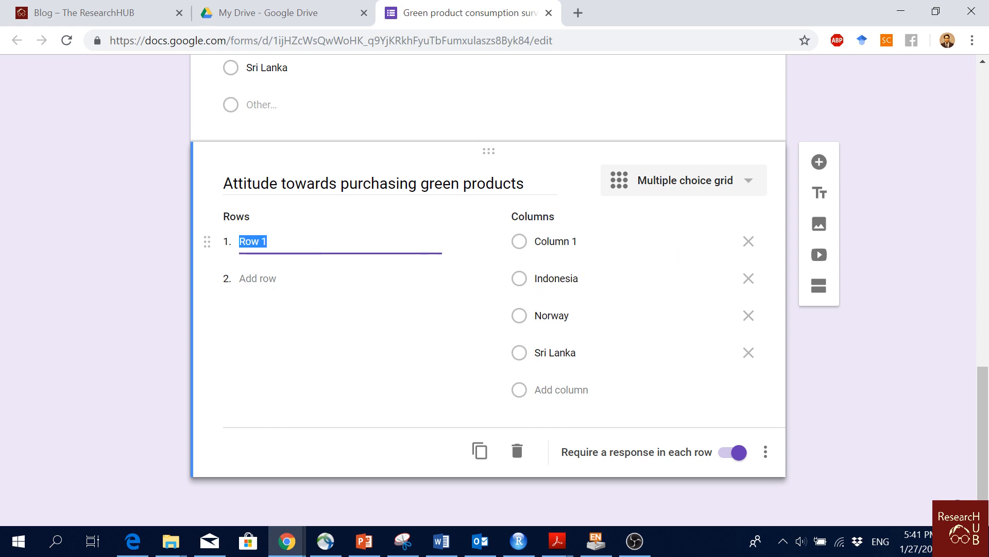
pyautogui.hotkey('ctrl', 'v')
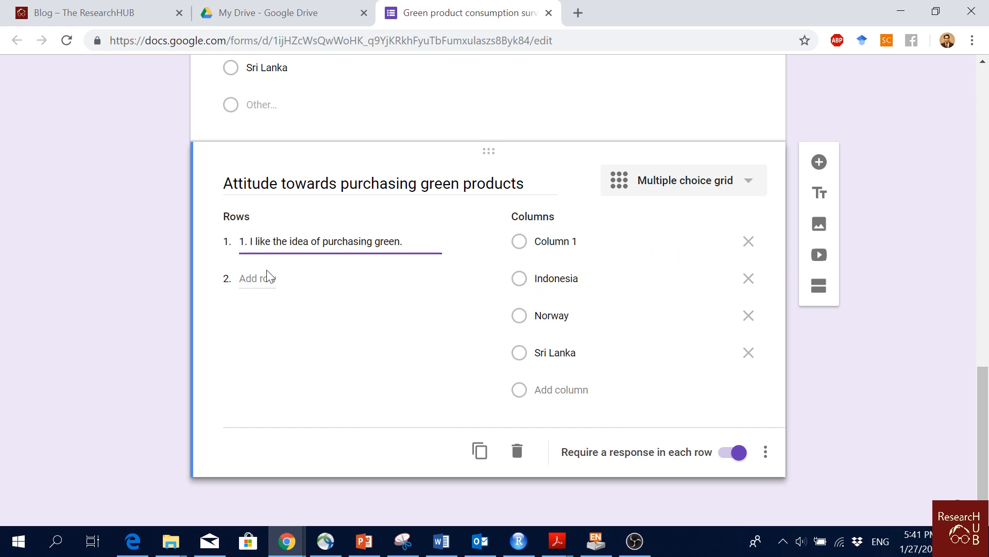
pyautogui.hotkey('ctrl', 'a')
pyautogui.press('Home')
pyautogui.press('Delete')
pyautogui.press('Delete')
pyautogui.press('Delete')
# Add a second grid row reading "Purchasing green is a good idea.", copied from the Word document
pyautogui.hotkey('alt', 'Tab')
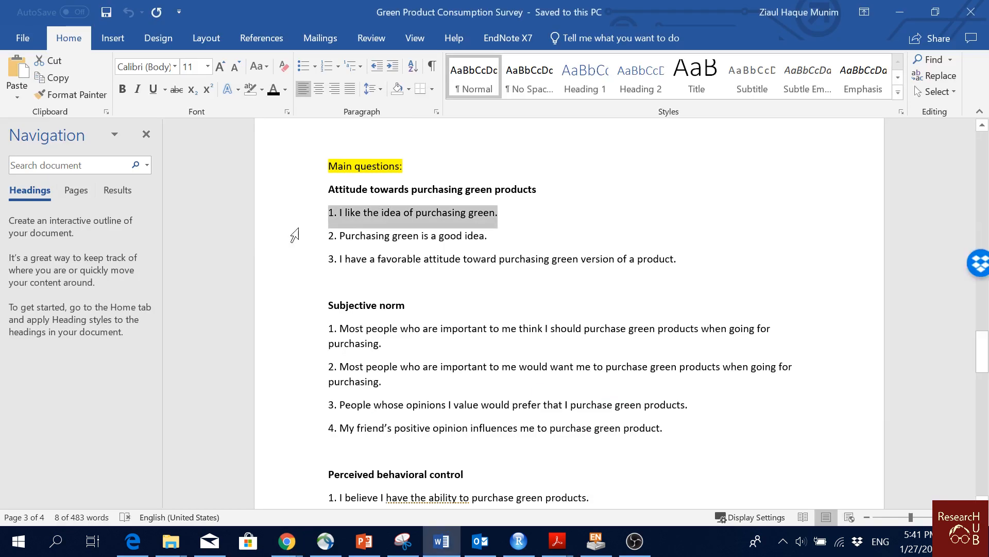
pyautogui.press('Down')
pyautogui.moveTo(488, 236); pyautogui.dragTo(352, 238)
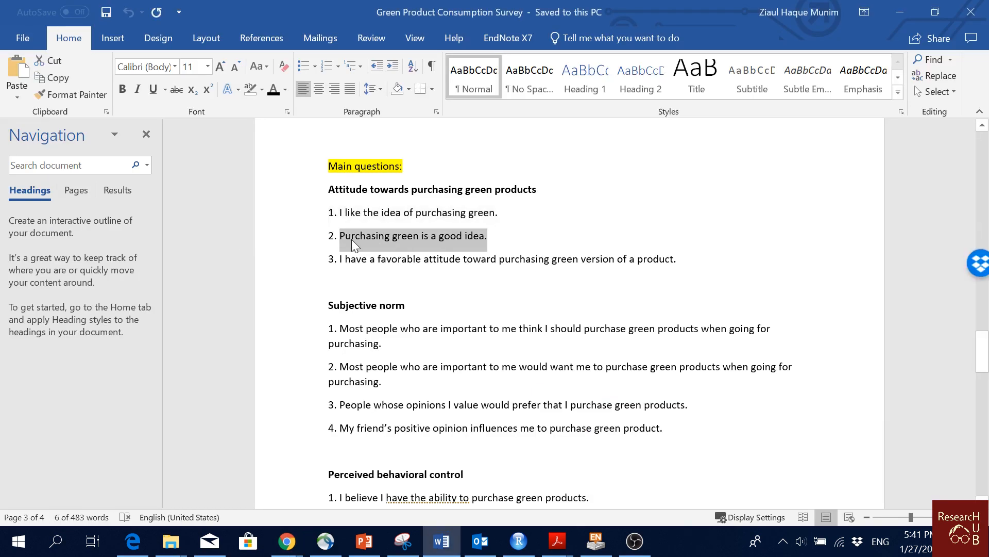
pyautogui.hotkey('alt', 'Tab')
pyautogui.click(276, 283)
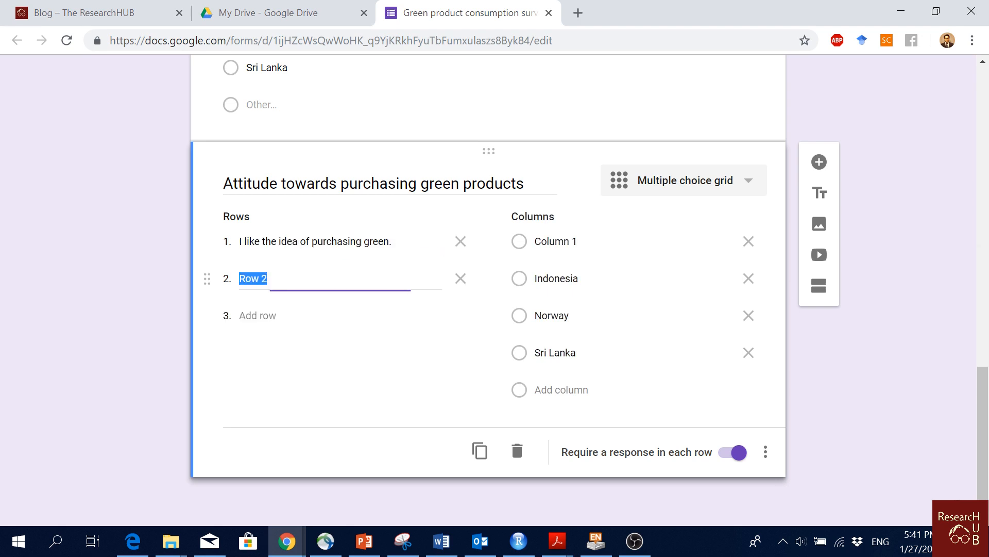
pyautogui.hotkey('ctrl', 'v')
# Add a third grid row, "I have a favorable attitude toward purchasing green version of a product.", copied from the Word document
pyautogui.hotkey('alt', 'Tab')
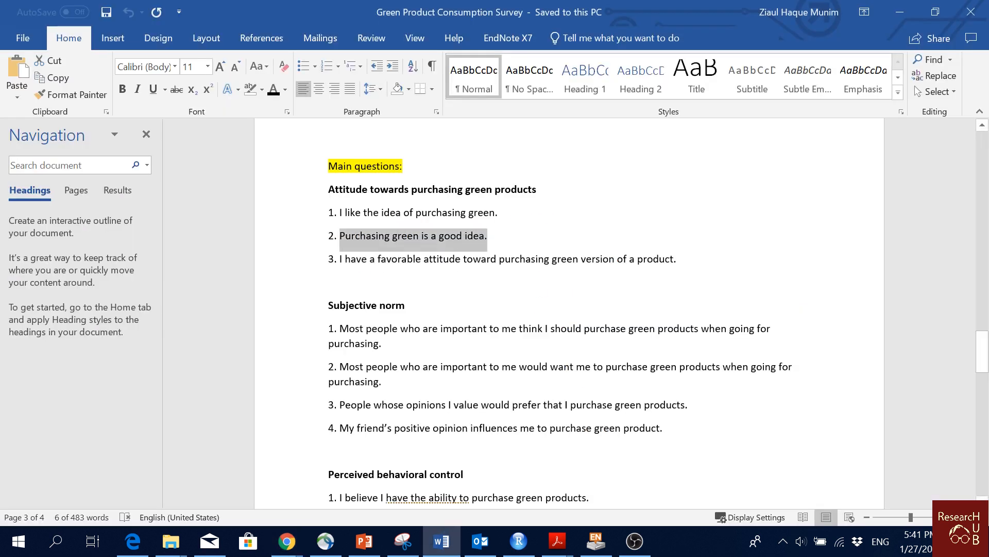
pyautogui.moveTo(679, 259); pyautogui.dragTo(344, 259)
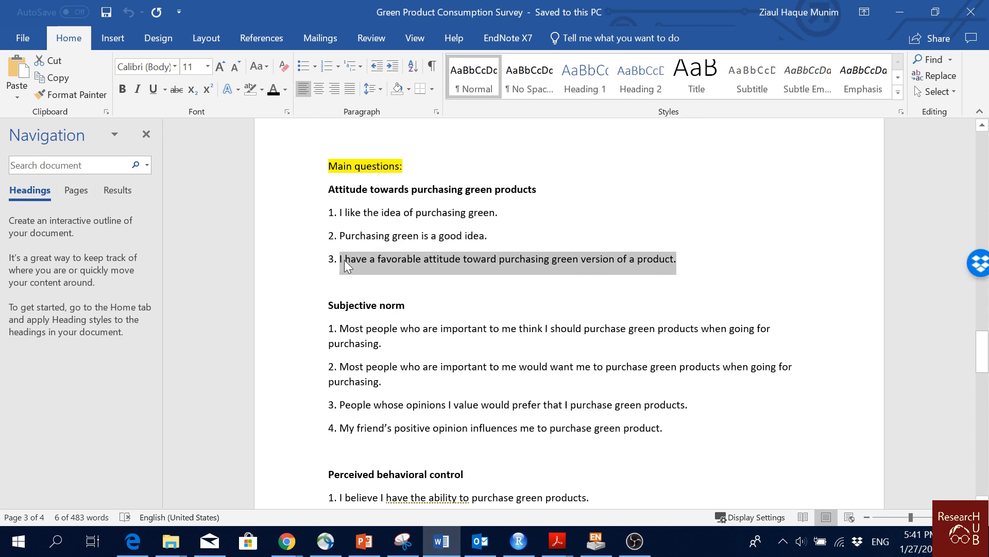
pyautogui.hotkey('alt', 'Tab')
pyautogui.click(258, 316)
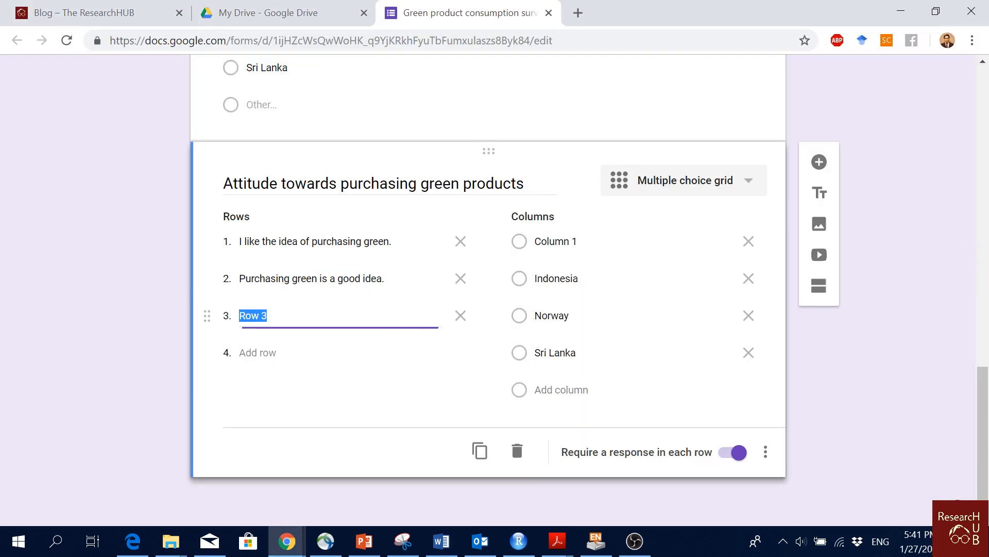
pyautogui.hotkey('ctrl', 'v')
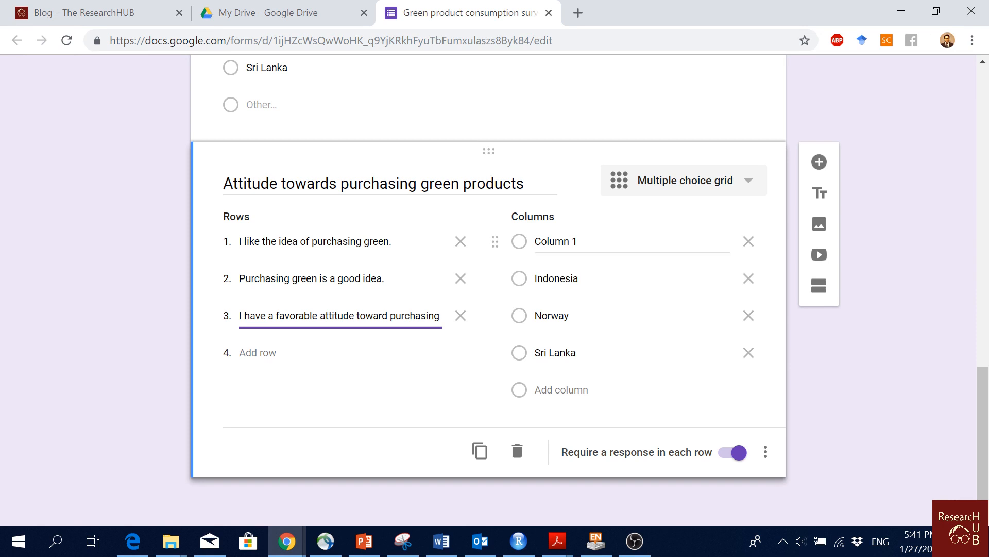
# Fill the grid's seven columns with Strong disagree, Disagree, Slightly disagree, Neutral, Slightly agree, Agree and Strongly agree
pyautogui.click(608, 242)
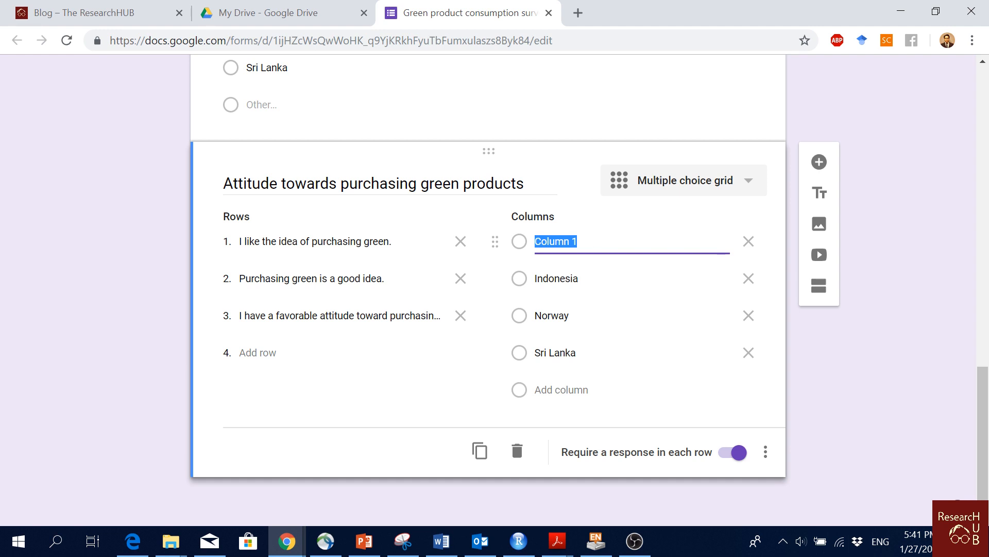
pyautogui.write('Strong disagree')
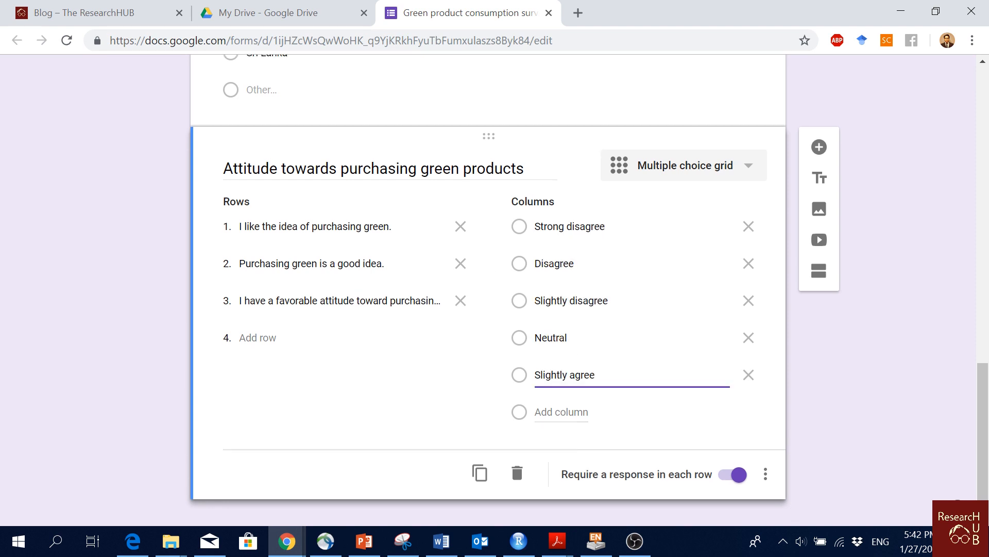
pyautogui.press('Return')
pyautogui.write('Agree')
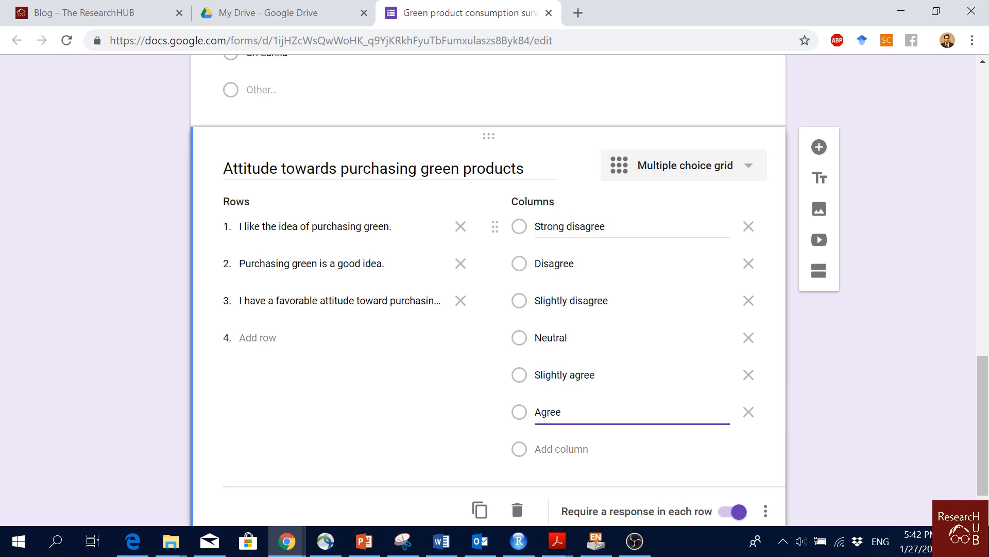
pyautogui.click(537, 448)
pyautogui.write('Strongly a')
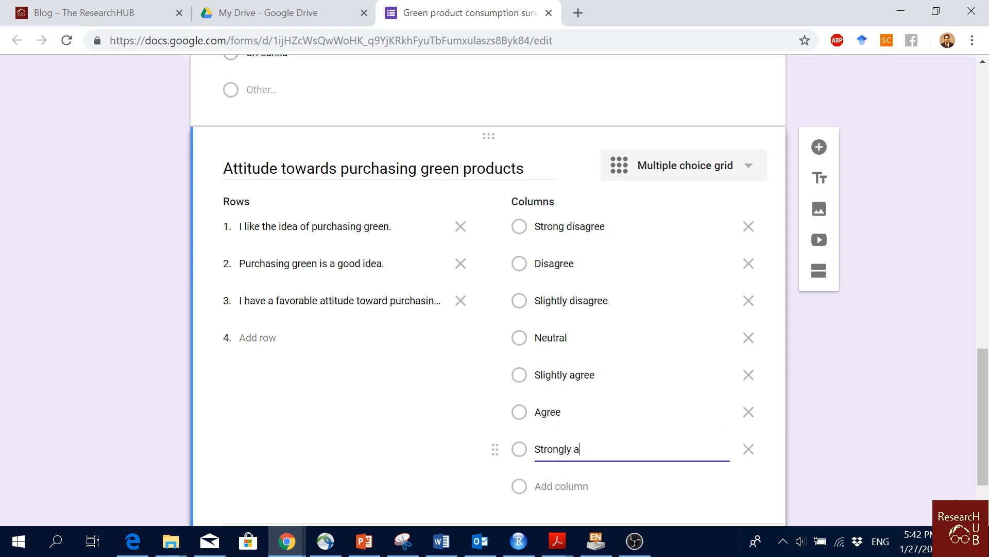
pyautogui.write('gree')
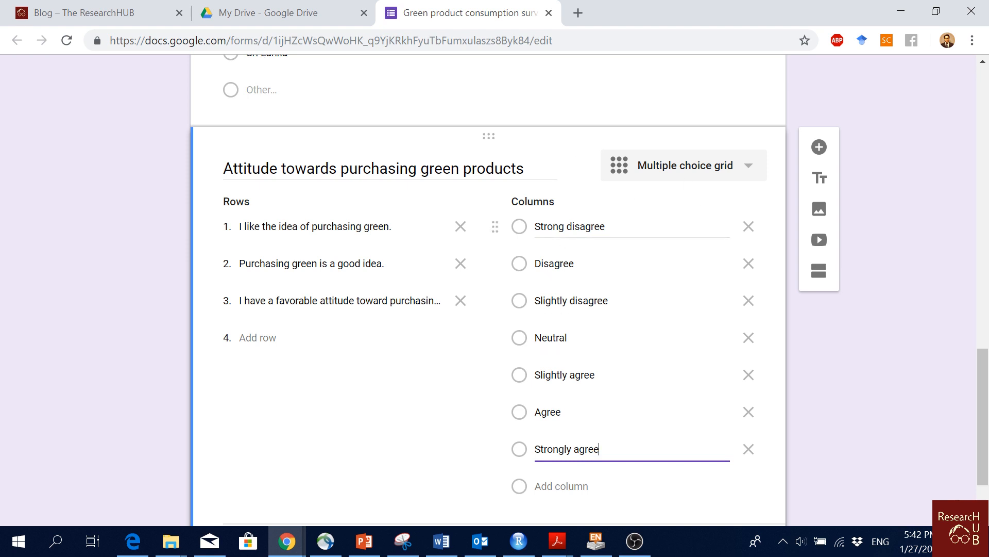
# Correct the grid's first column label to "Strongly disagree"
pyautogui.click(574, 239)
pyautogui.click(566, 227)
pyautogui.write('ly')
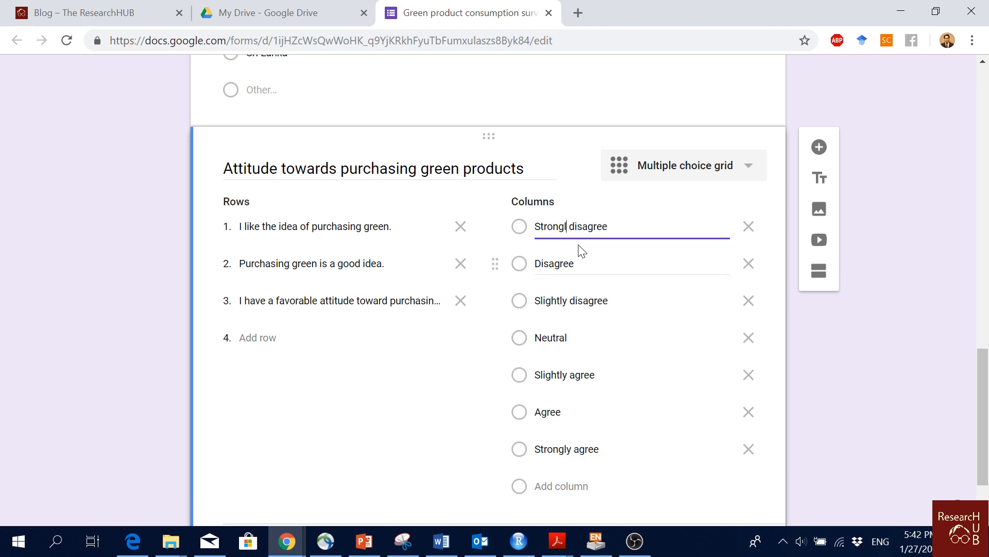
# Append to the title, in parentheses, a request to state agreement in a 7 point Likert scale, where 1 is strongly disagree and 7 is strongly agree
pyautogui.click(530, 170)
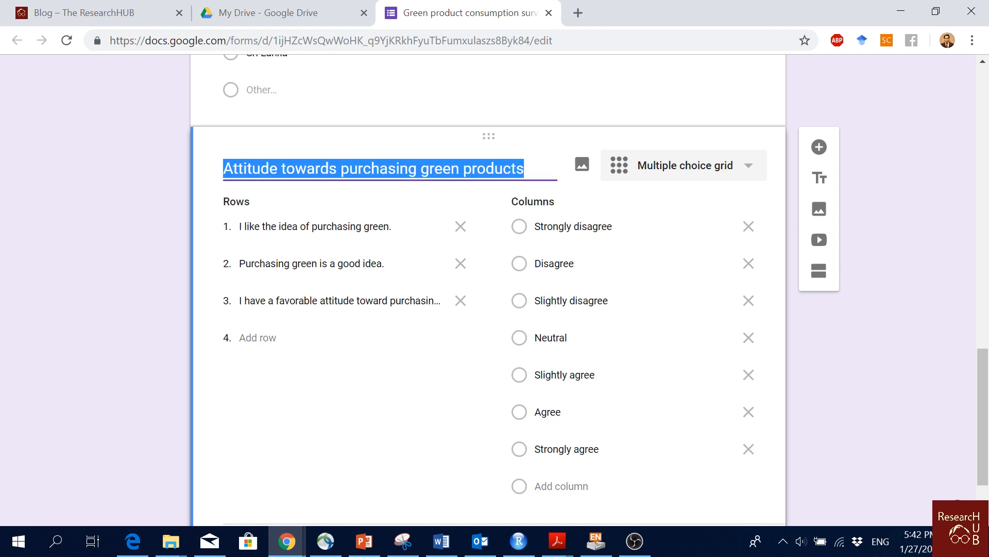
pyautogui.click(529, 170)
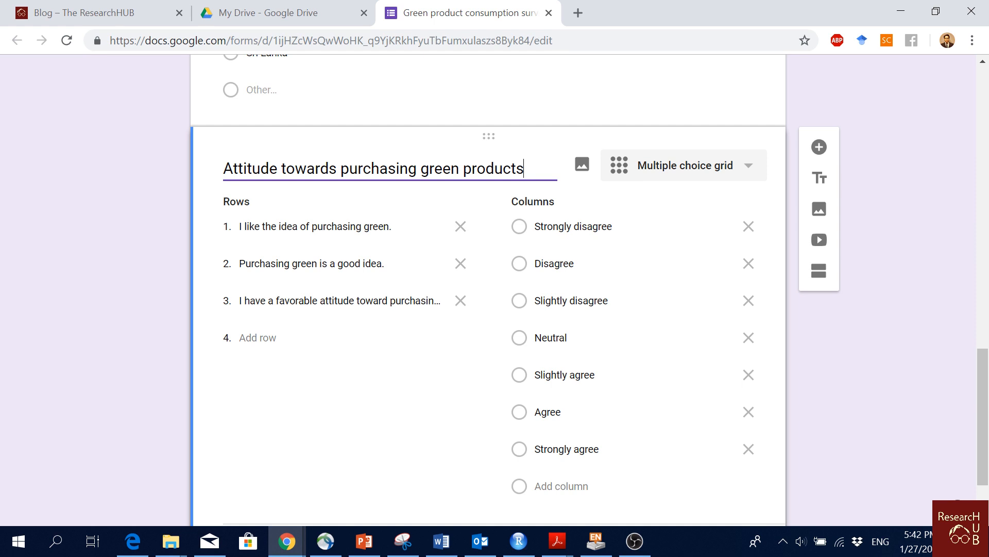
pyautogui.write('()')
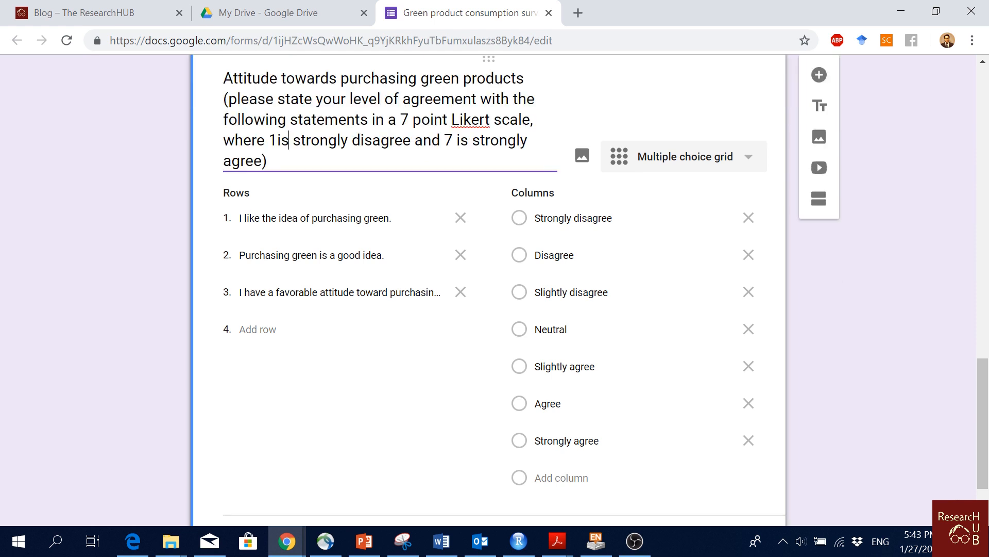
pyautogui.click(280, 140)
pyautogui.press('Left')
pyautogui.click(60, 181)
# Duplicate the completed attitude grid question
pyautogui.scroll(-3, 243, 174)
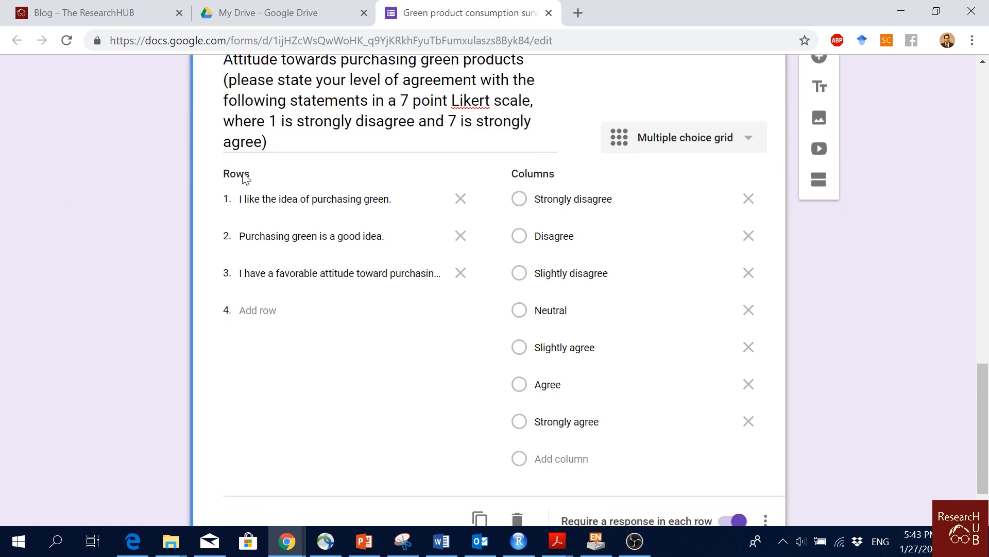
pyautogui.scroll(2, 360, 258)
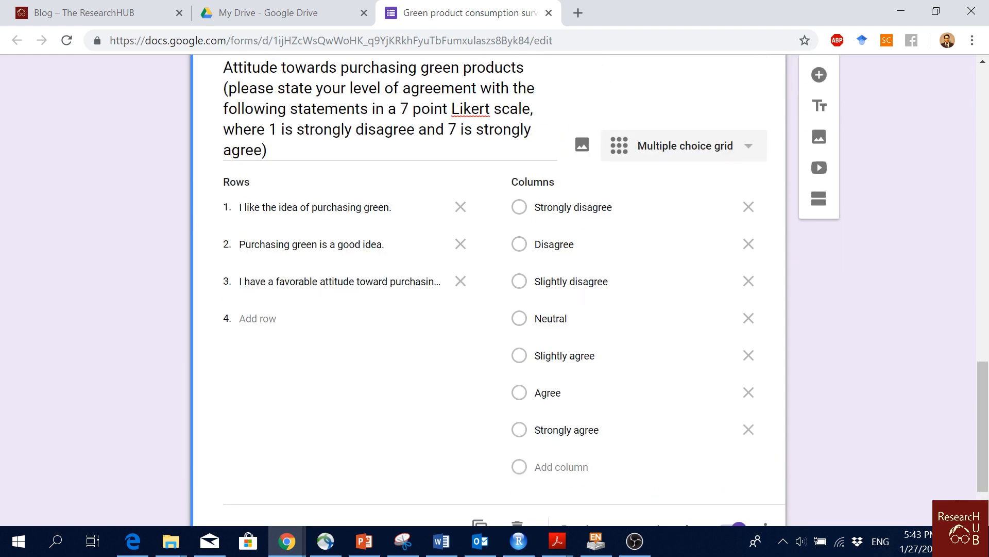
pyautogui.scroll(-2, 407, 187)
pyautogui.scroll(2, 521, 248)
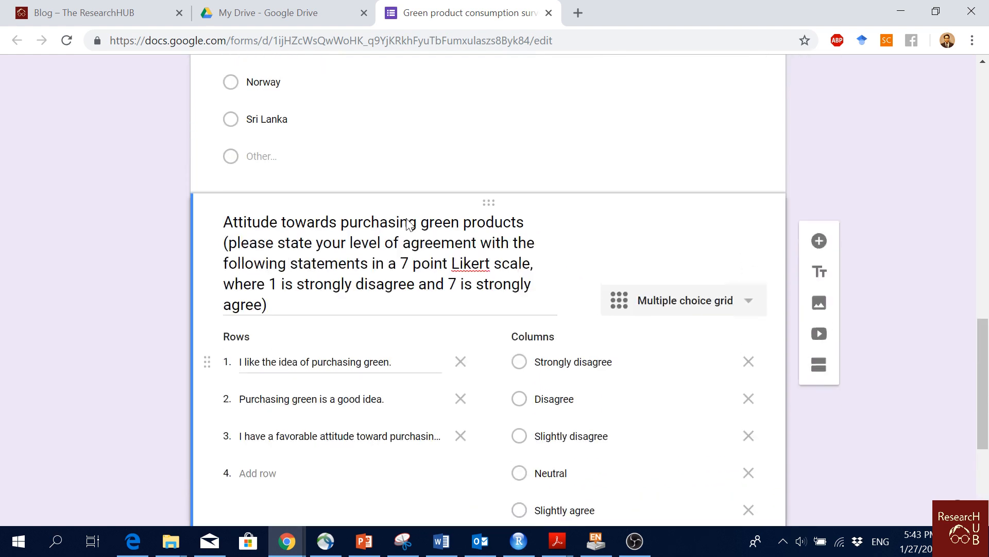
pyautogui.scroll(-2, 412, 252)
pyautogui.click(480, 452)
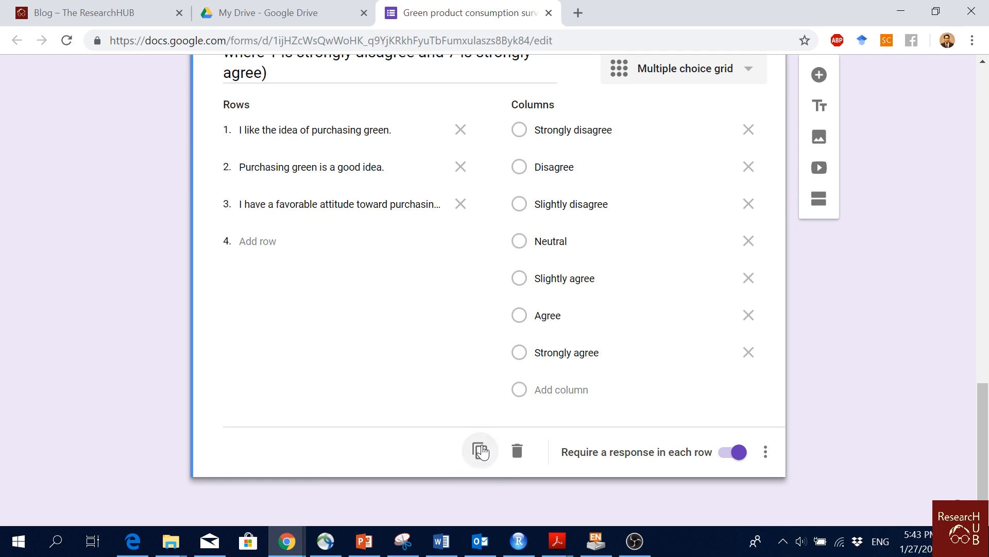
pyautogui.scroll(-3, 531, 367)
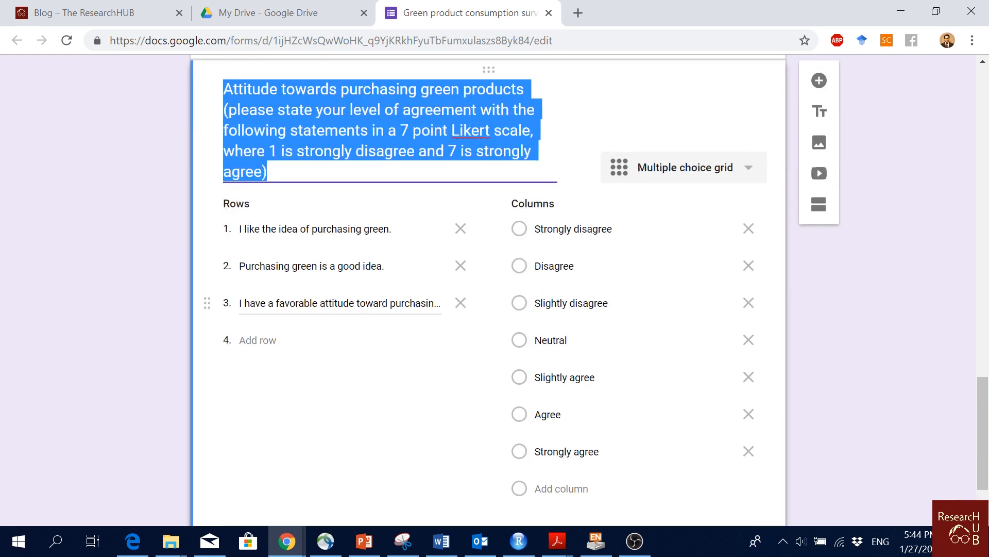
# Replace "Attitude" in the duplicated grid's title with the "Subjective norm" heading copied from the Word questionnaire
pyautogui.hotkey('alt', 'Tab')
pyautogui.scroll(-2, 361, 199)
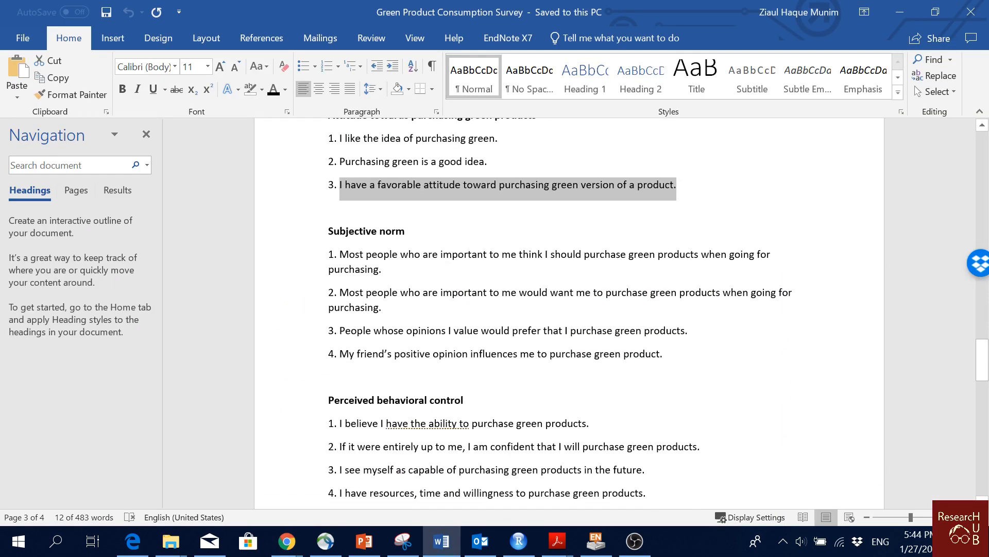
pyautogui.moveTo(410, 231); pyautogui.dragTo(294, 232)
pyautogui.hotkey('ctrl', 'c')
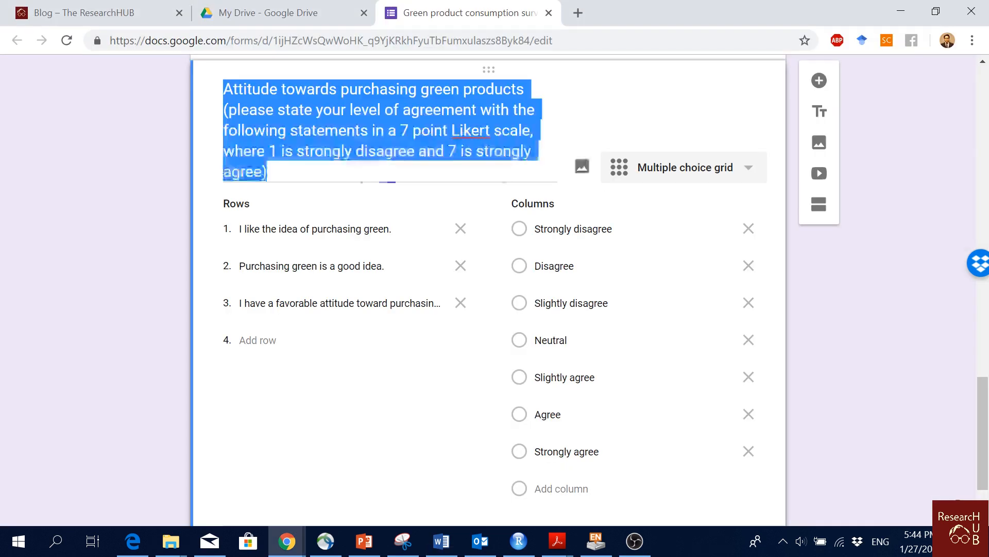
pyautogui.hotkey('alt', 'Tab')
pyautogui.click(408, 90)
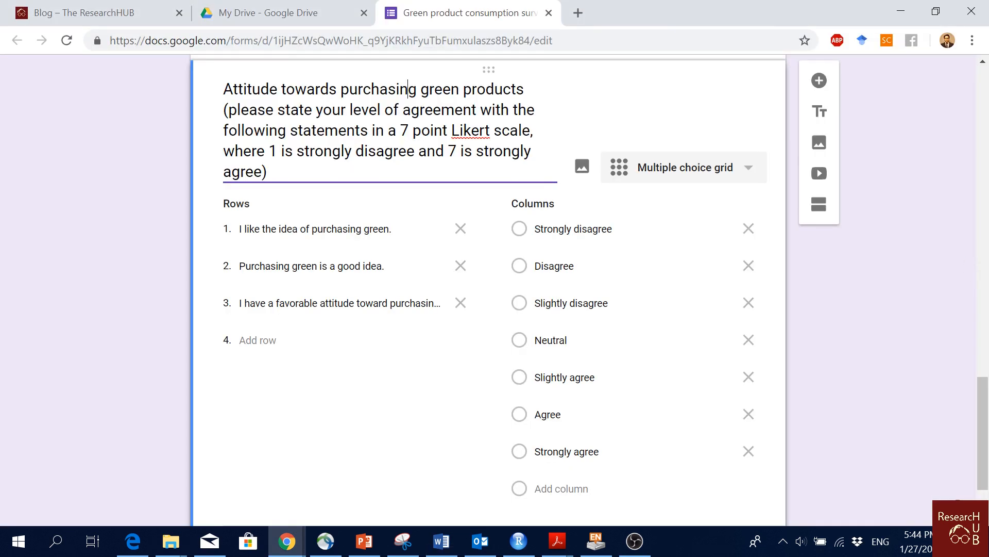
pyautogui.moveTo(279, 90); pyautogui.dragTo(216, 93)
pyautogui.hotkey('ctrl', 'v')
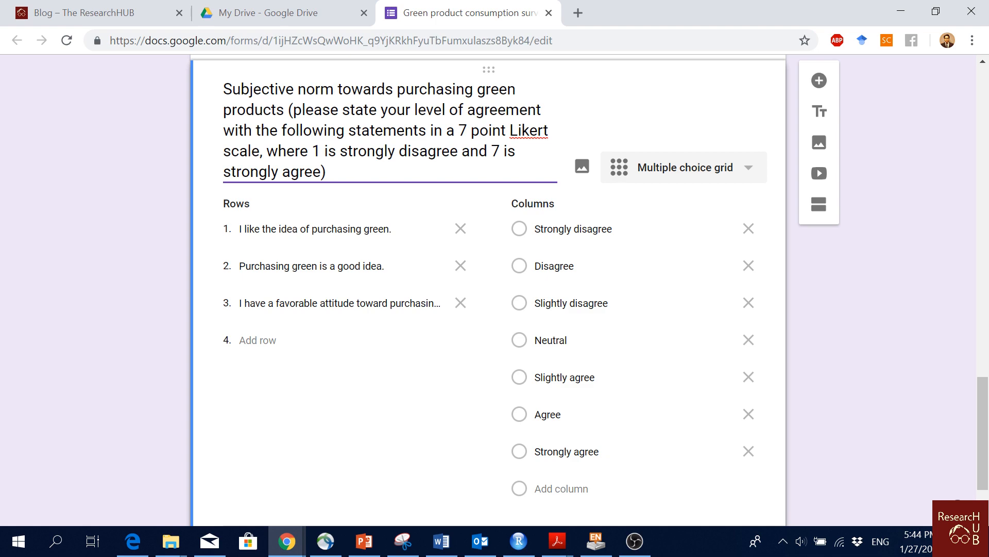
# Replace the first row with Word's statement "Most people who are important to me think I should purchase green products when going for purchasing."
pyautogui.hotkey('alt', 'Tab')
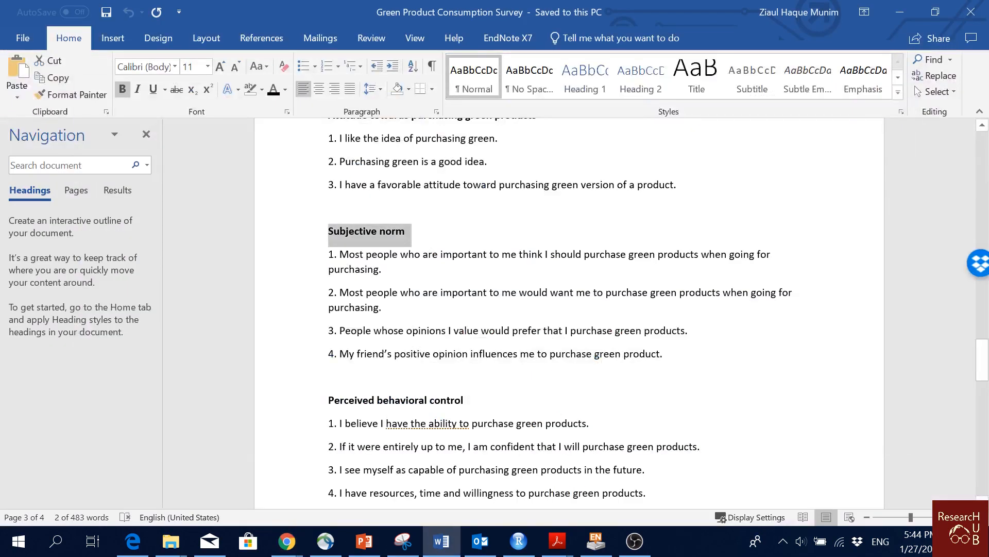
pyautogui.moveTo(382, 269); pyautogui.dragTo(348, 261)
pyautogui.hotkey('ctrl', 'c')
pyautogui.hotkey('alt', 'Tab')
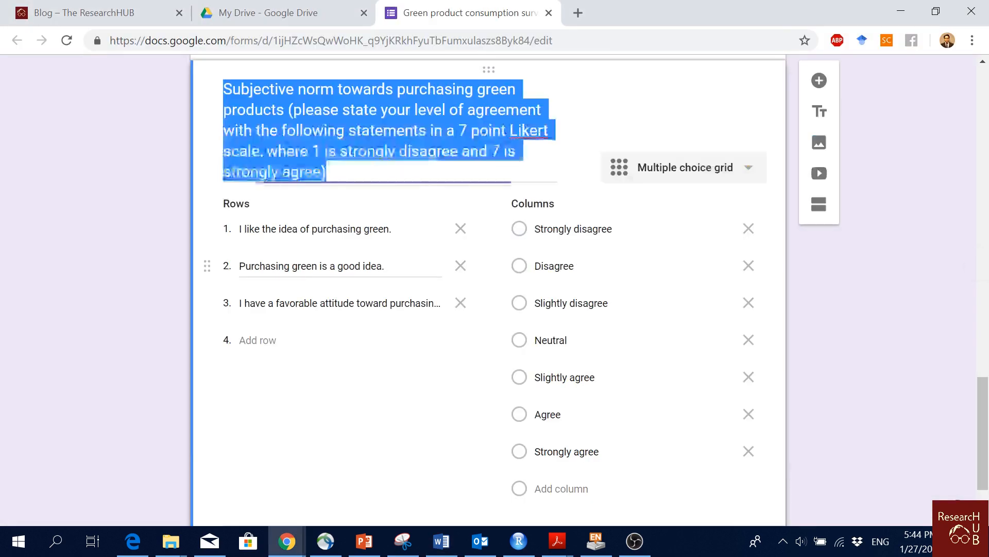
pyautogui.click(344, 230)
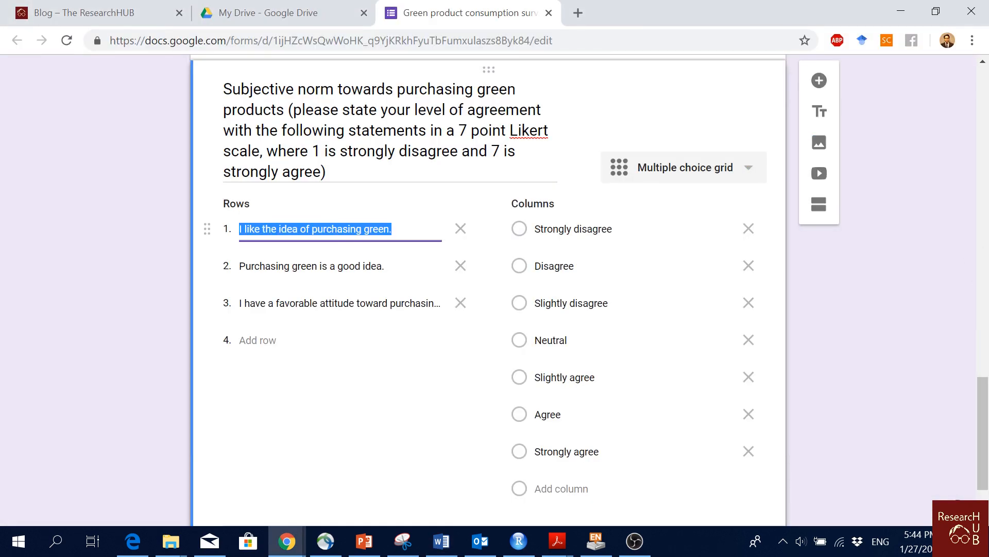
pyautogui.hotkey('ctrl', 'v')
# Replace the second row with Word's statement "Most people who are important to me would want me to purchase green products when going for purchasing."
pyautogui.hotkey('alt', 'Tab')
pyautogui.moveTo(381, 307); pyautogui.dragTo(340, 293)
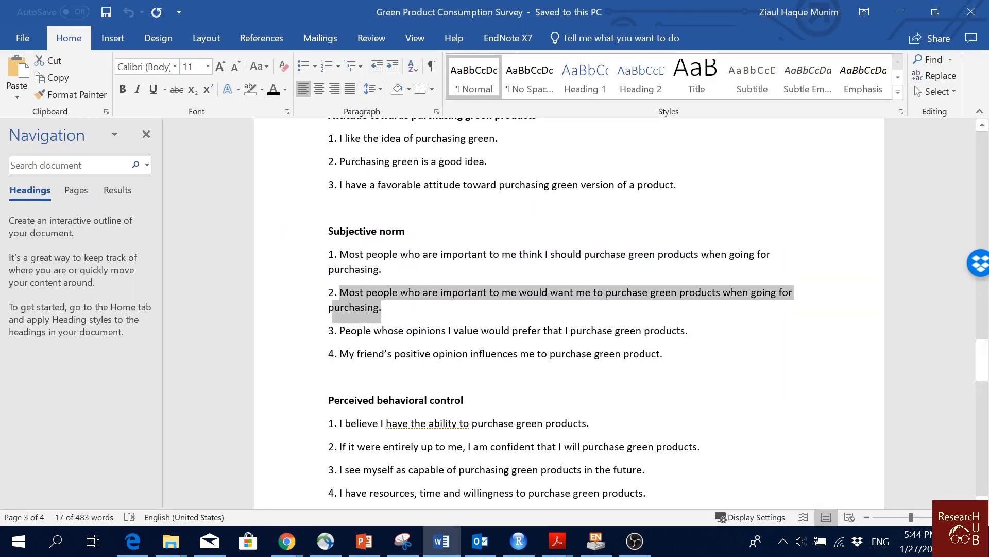
pyautogui.hotkey('ctrl', 'c')
pyautogui.hotkey('alt', 'Tab')
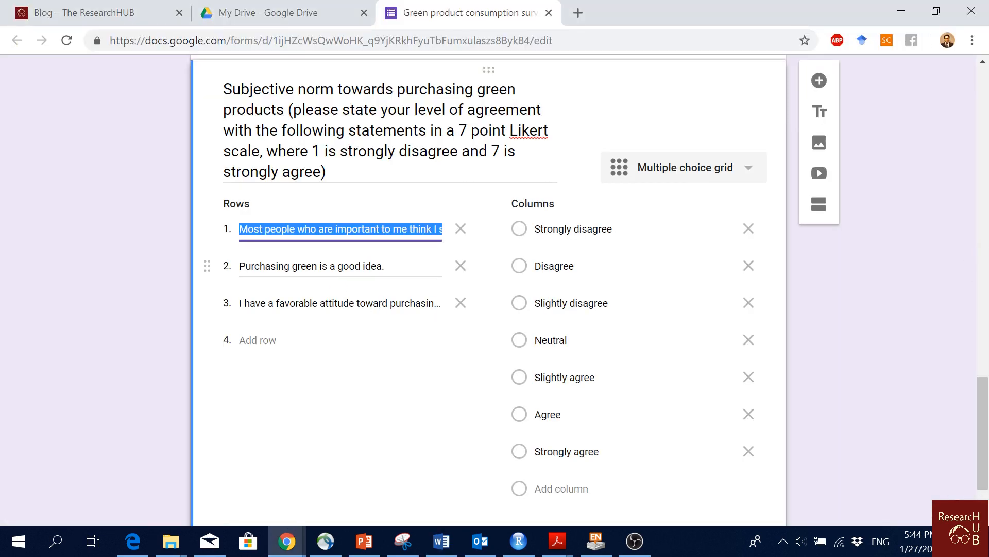
pyautogui.click(339, 266)
pyautogui.hotkey('ctrl', 'v')
# Replace the third row with Word's statement "People whose opinions I value would prefer that I purchase green products."
pyautogui.hotkey('alt', 'Tab')
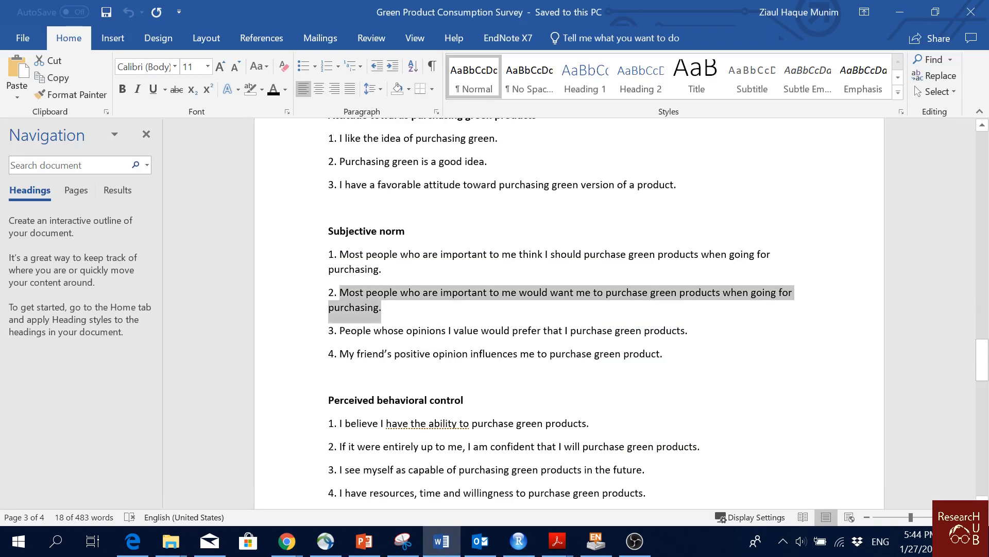
pyautogui.moveTo(689, 333); pyautogui.dragTo(346, 343)
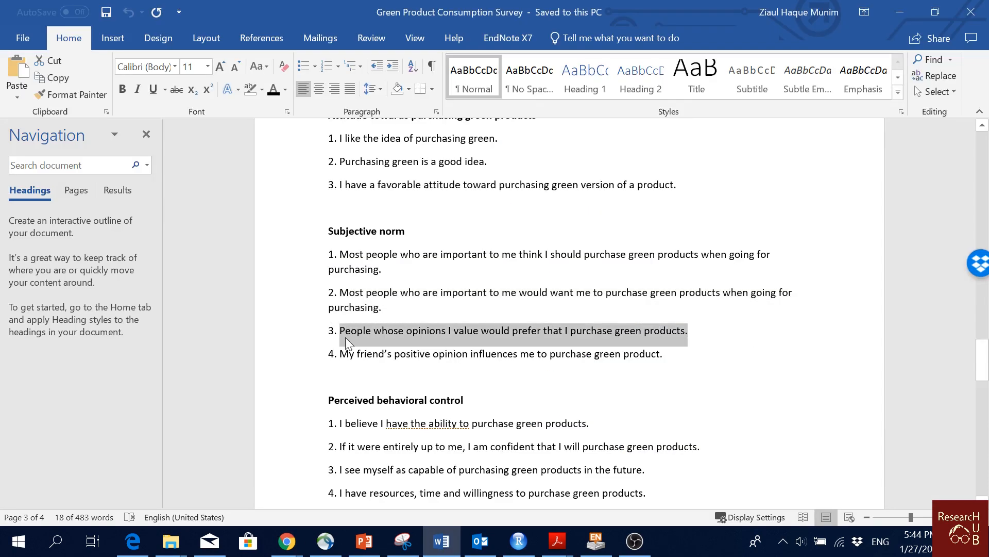
pyautogui.hotkey('ctrl', 'c')
pyautogui.hotkey('alt', 'Tab')
pyautogui.click(344, 304)
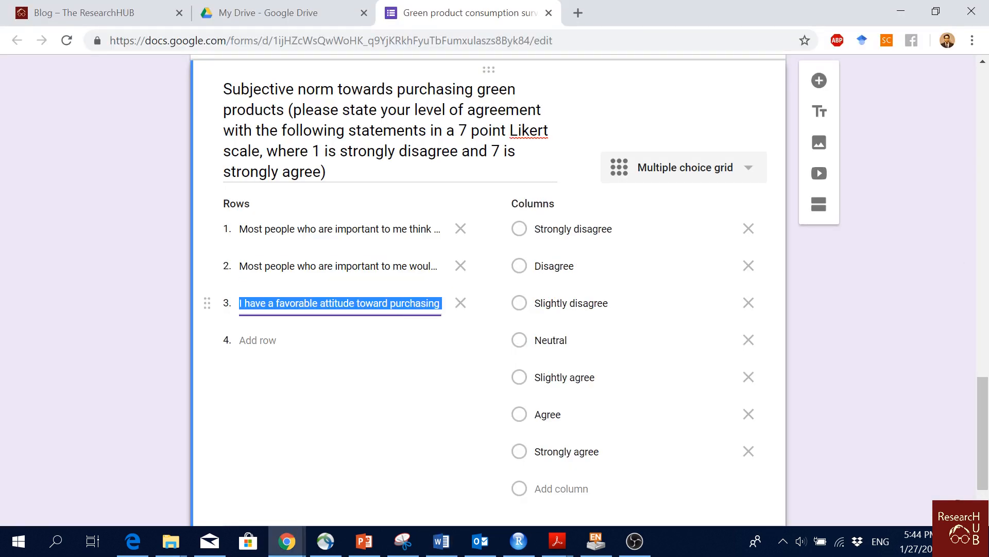
pyautogui.hotkey('ctrl', 'v')
# Add a fourth row with Word's statement "My friend's positive opinion influences me to purchase green product."
pyautogui.hotkey('alt', 'Tab')
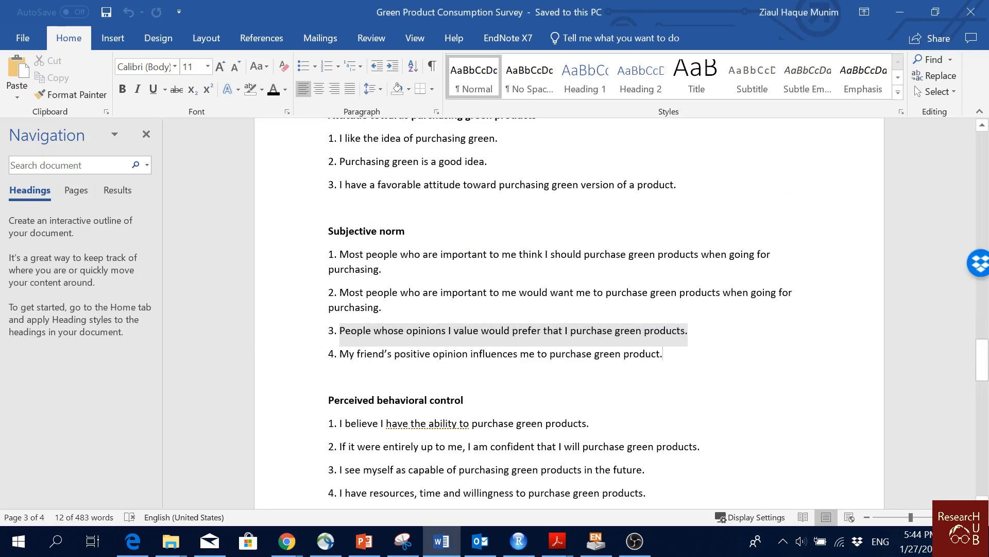
pyautogui.moveTo(665, 354); pyautogui.dragTo(343, 360)
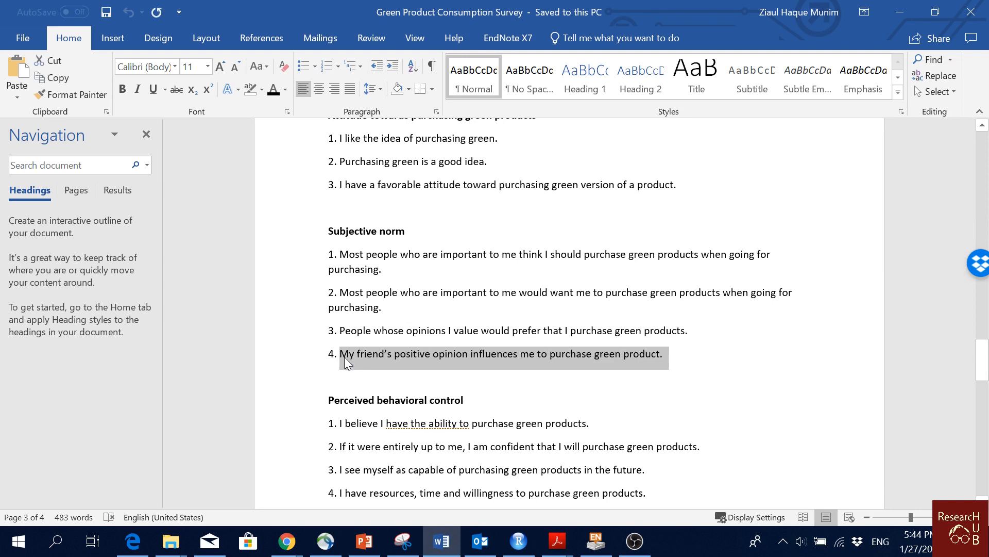
pyautogui.hotkey('ctrl', 'c')
pyautogui.hotkey('alt', 'Tab')
pyautogui.click(292, 345)
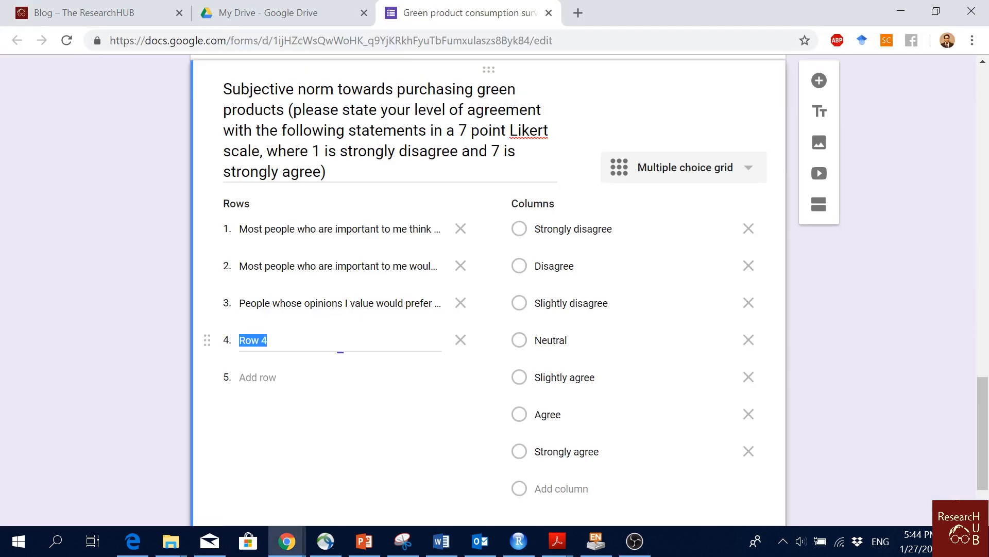
pyautogui.hotkey('ctrl', 'v')
pyautogui.doubleClick(112, 321)
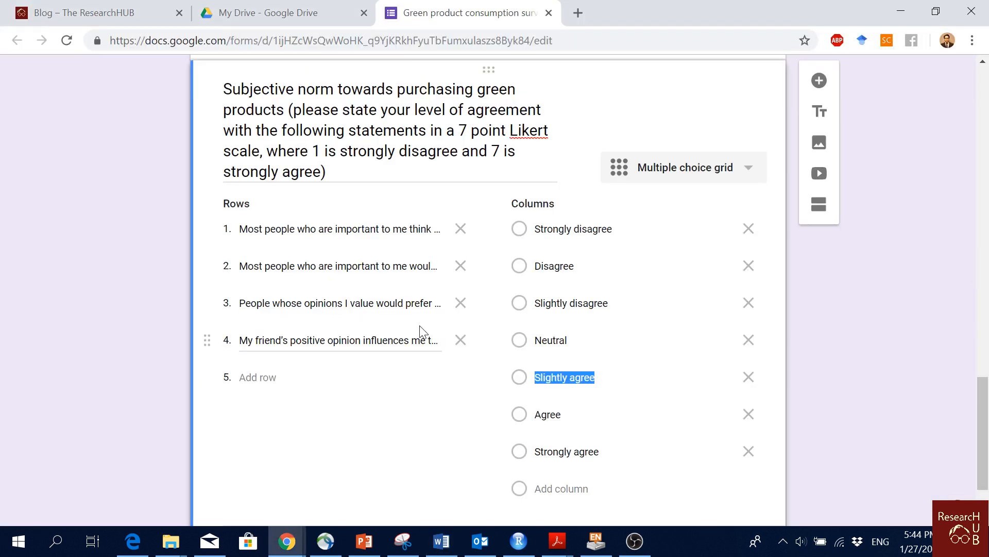
pyautogui.scroll(1, 446, 347)
pyautogui.scroll(-3, 447, 352)
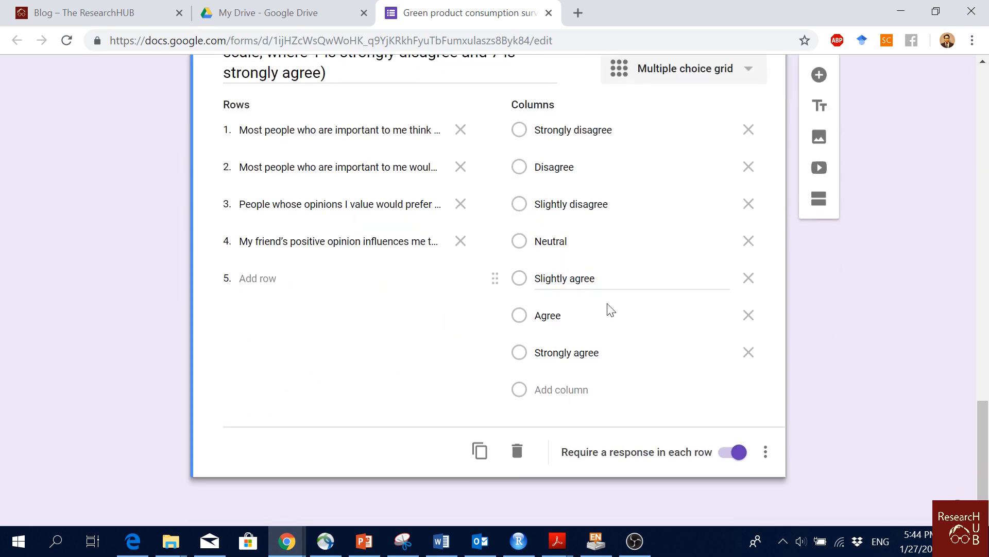
pyautogui.scroll(2, 412, 373)
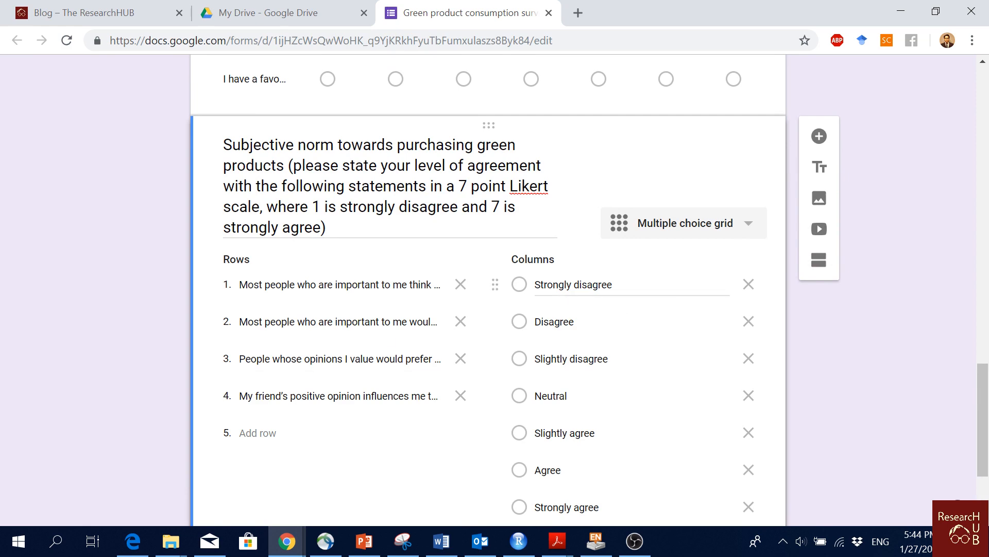
# Copy the "Life satisfaction" heading from the method bias check questions at the end of the Word questionnaire
pyautogui.hotkey('alt', 'Tab')
pyautogui.scroll(-3, 570, 310)
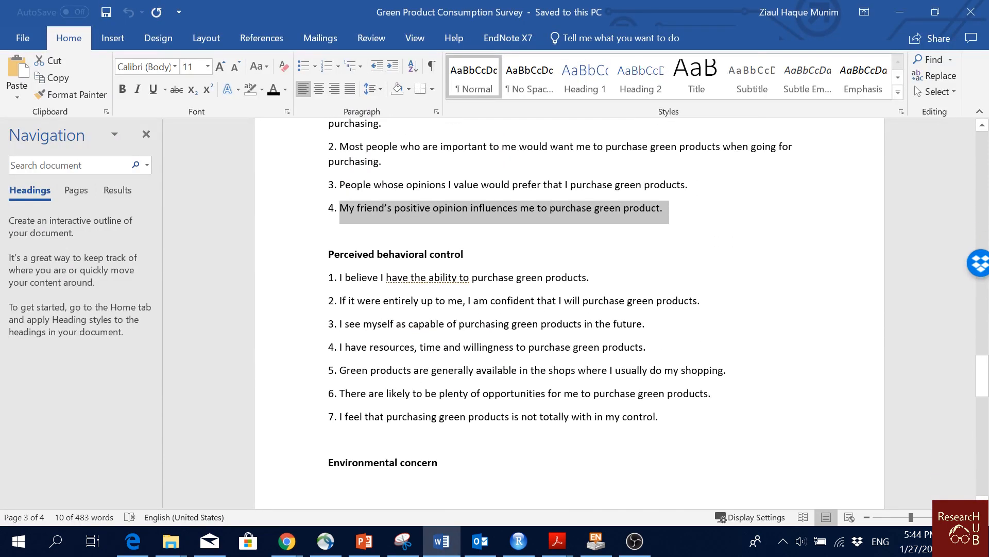
pyautogui.scroll(-10, 569, 309)
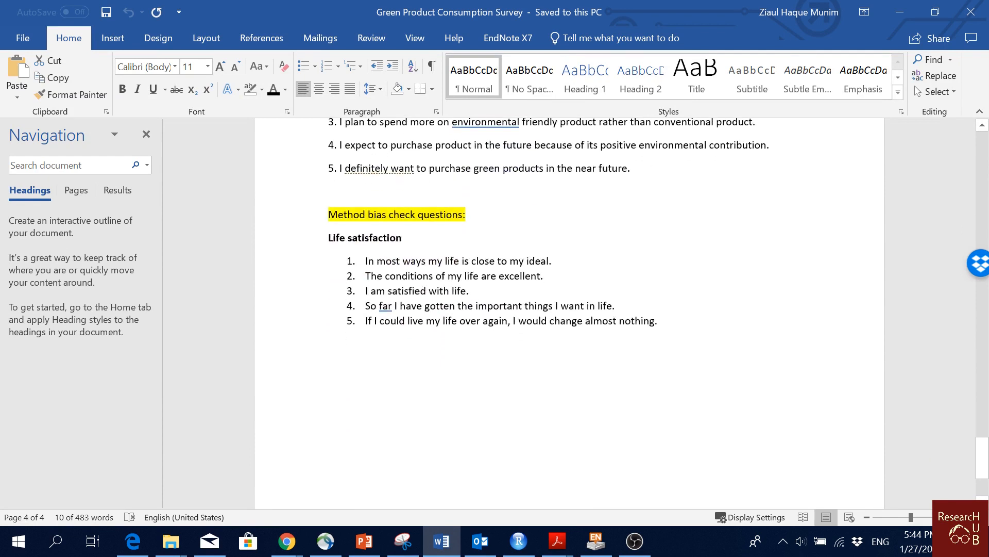
pyautogui.click(481, 241)
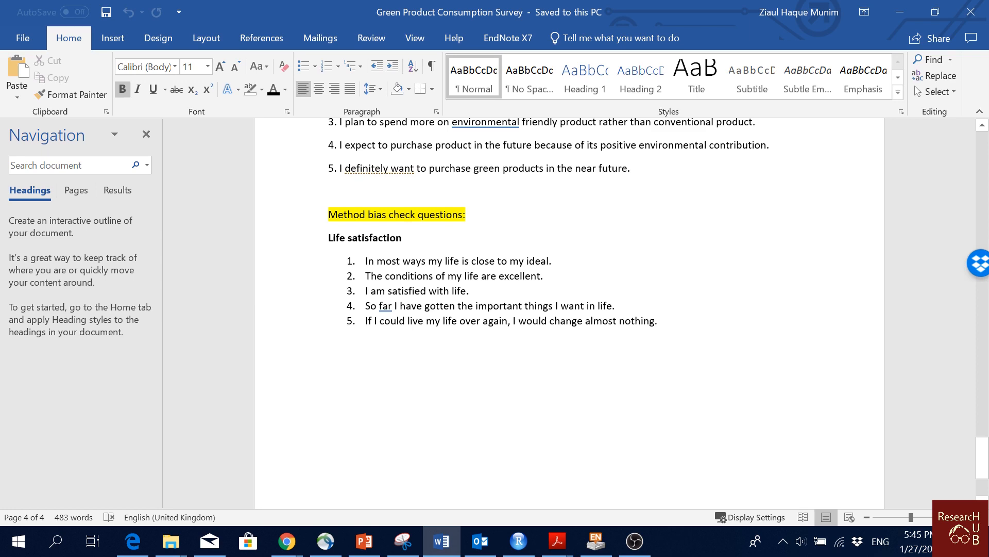
pyautogui.moveTo(410, 239); pyautogui.dragTo(303, 249)
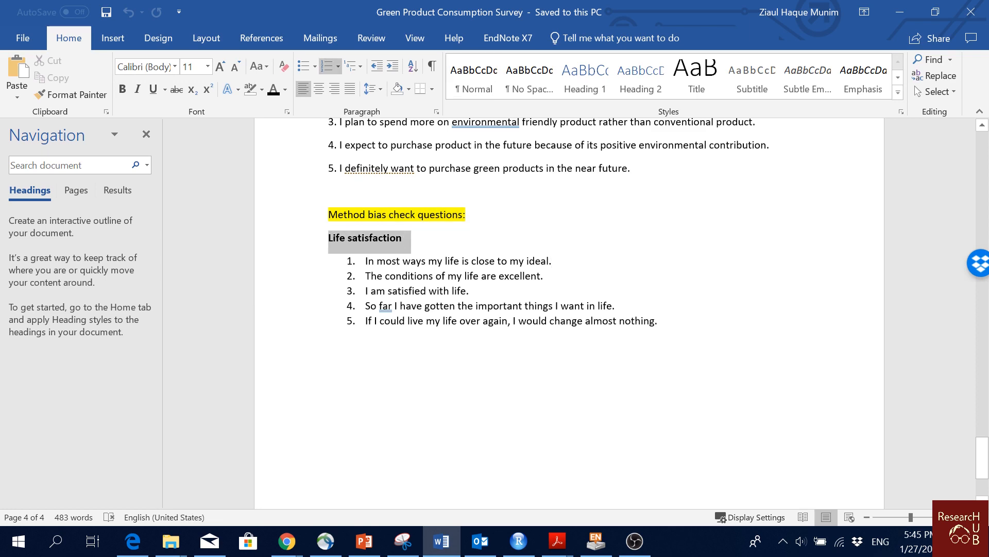
pyautogui.hotkey('alt', 'Tab')
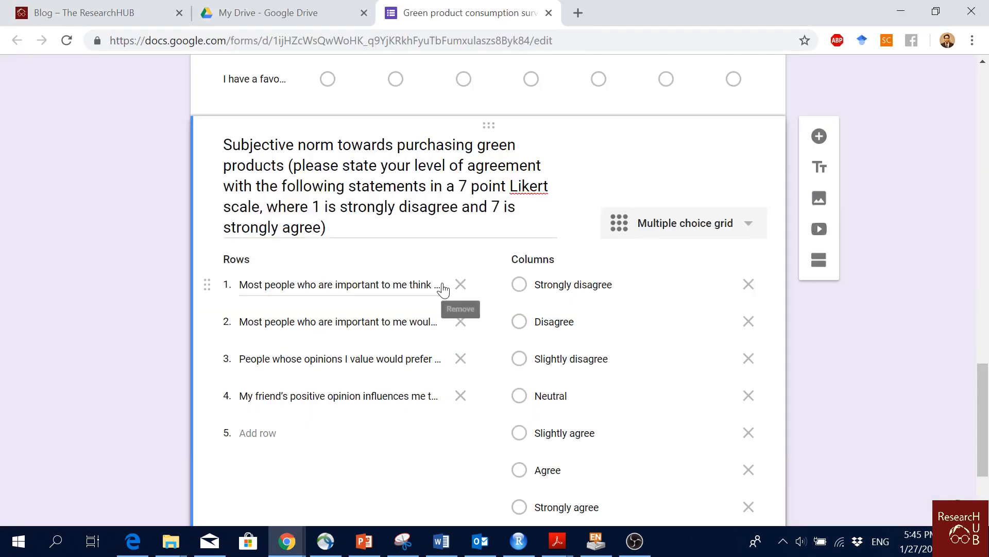
# Duplicate the subjective norm grid and replace "Subjective norm towards purchasing green products" in the copy's title with "Life satisfaction"
pyautogui.scroll(-3, 562, 460)
pyautogui.click(480, 451)
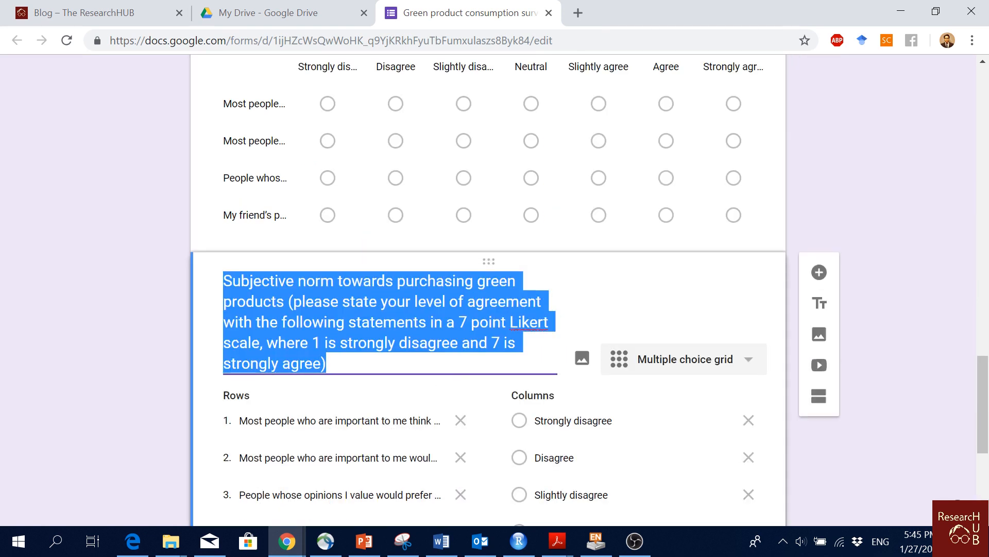
pyautogui.moveTo(291, 301); pyautogui.dragTo(215, 282)
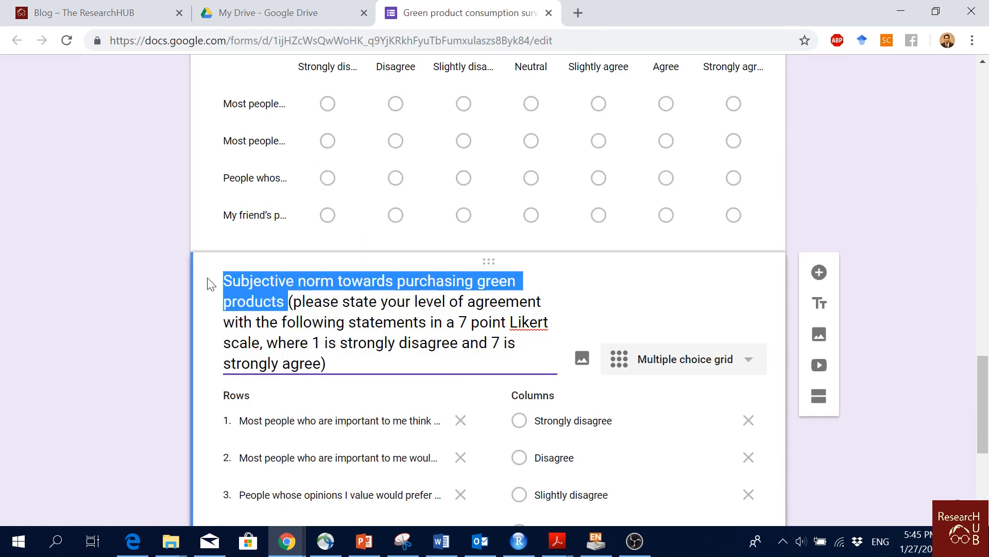
pyautogui.hotkey('ctrl', 'v')
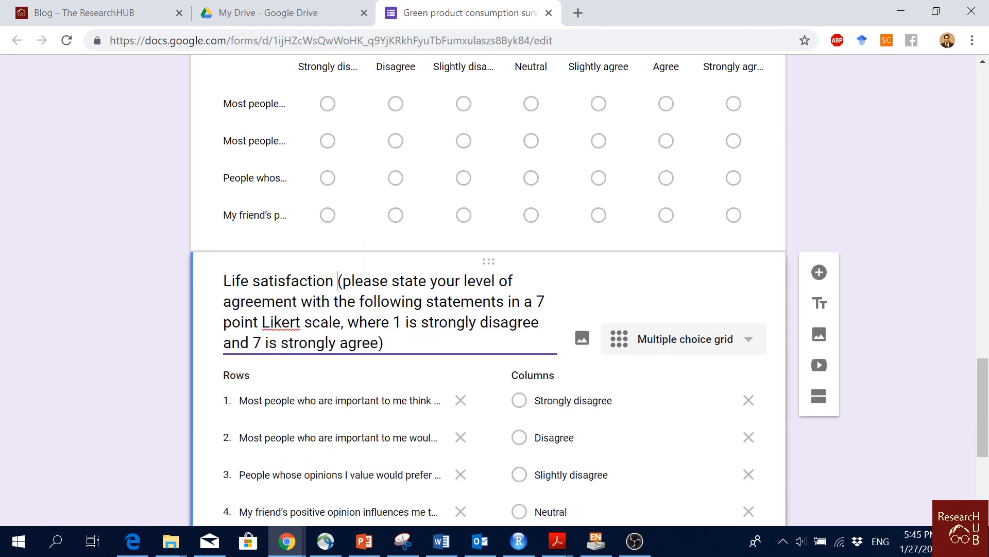
# Replace the Life satisfaction grid's first row with Word's "In most ways my life is close to my ideal.", removing the pasted list number
pyautogui.hotkey('alt', 'Tab')
pyautogui.moveTo(553, 261); pyautogui.dragTo(366, 263)
pyautogui.hotkey('alt', 'Tab')
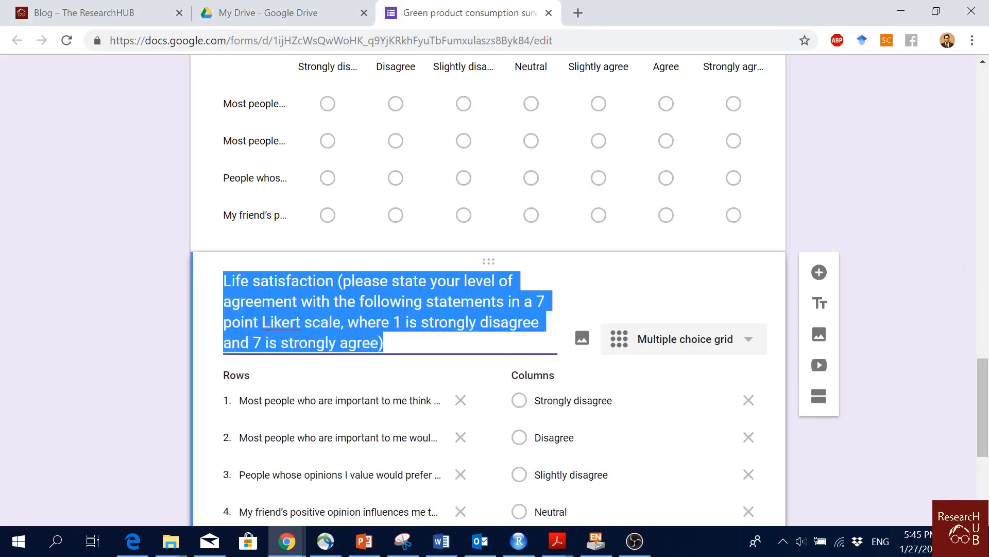
pyautogui.scroll(-5, 357, 180)
pyautogui.click(357, 180)
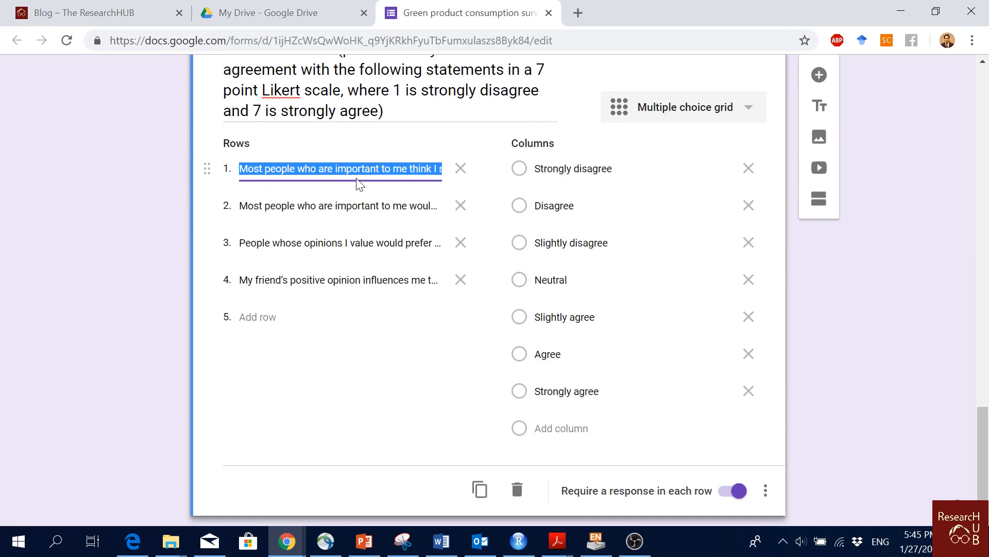
pyautogui.hotkey('ctrl', 'v')
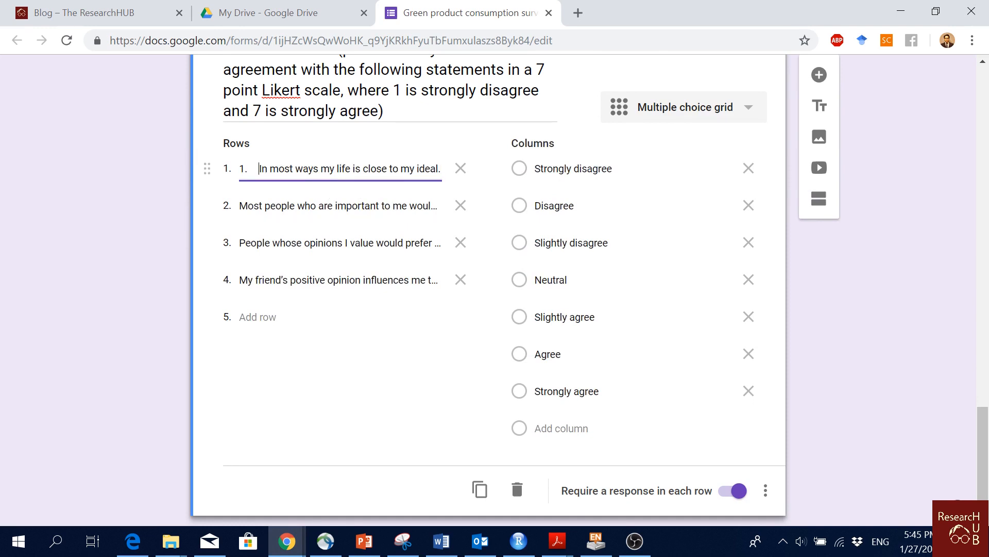
pyautogui.press('BackSpace')
pyautogui.press('BackSpace')
pyautogui.press('BackSpace')
# Replace the second row with Word's "The conditions of my life are excellent.", removing the pasted list numbering
pyautogui.hotkey('alt', 'Tab')
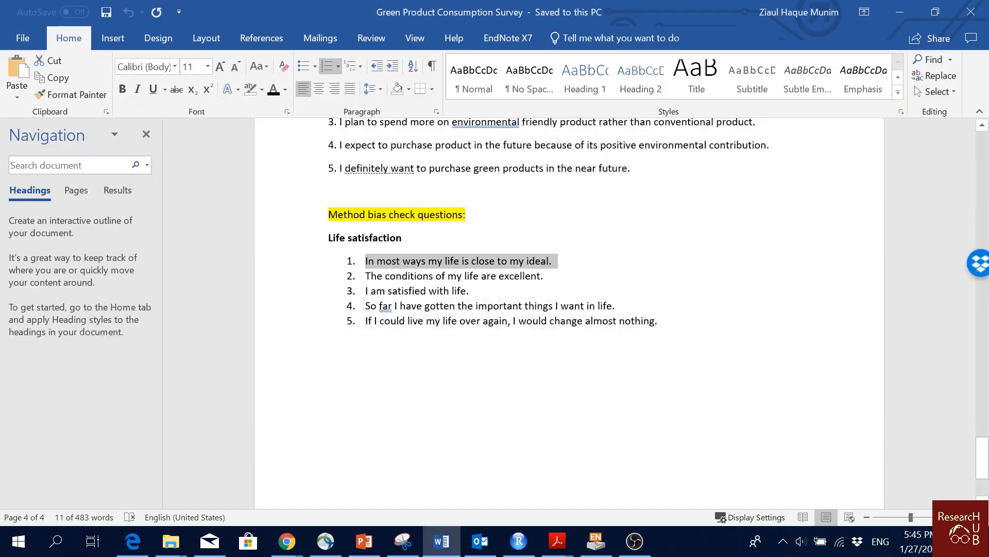
pyautogui.moveTo(474, 291); pyautogui.dragTo(366, 275)
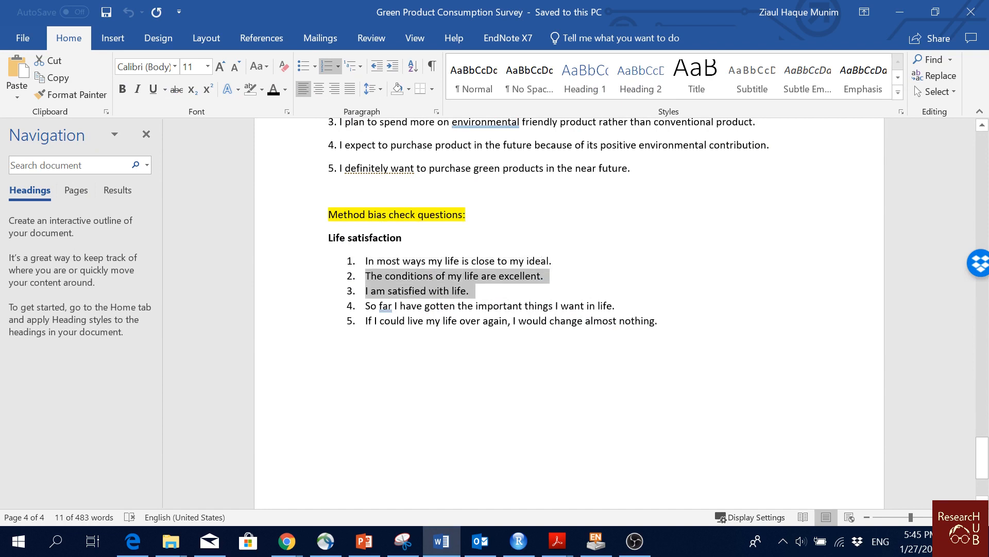
pyautogui.click(452, 291)
pyautogui.moveTo(547, 276); pyautogui.dragTo(365, 276)
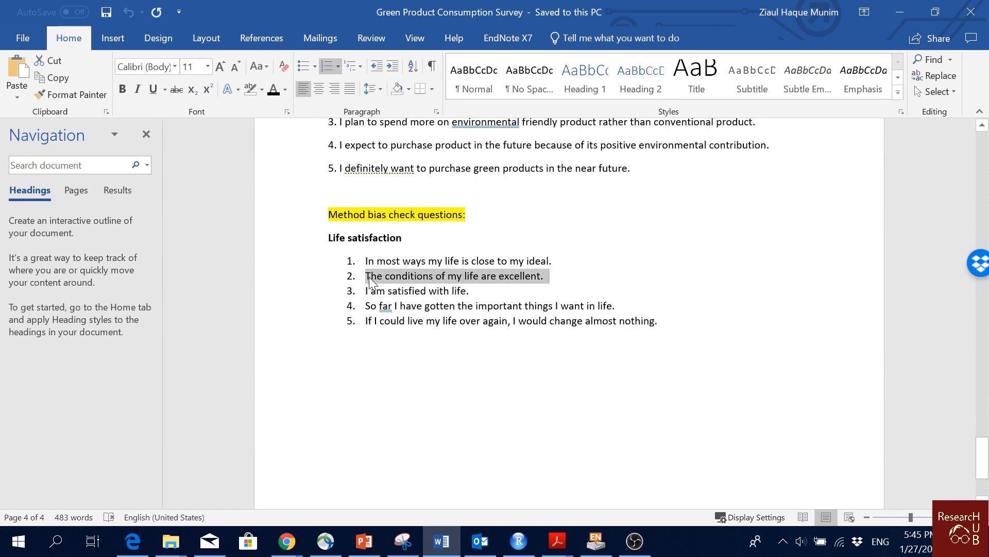
pyautogui.hotkey('ctrl', 'c')
pyautogui.hotkey('alt', 'Tab')
pyautogui.click(298, 207)
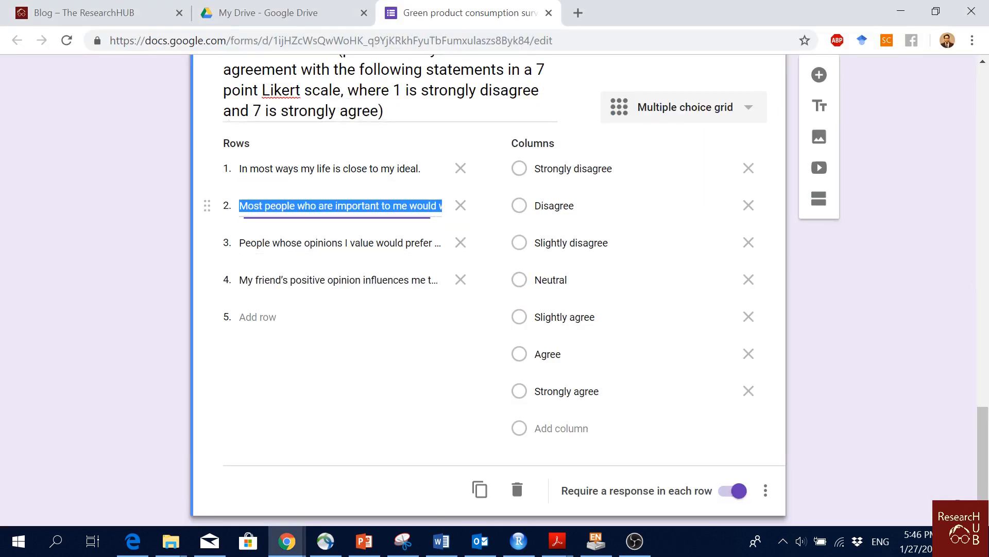
pyautogui.hotkey('ctrl', 'v')
pyautogui.press('BackSpace')
pyautogui.press('BackSpace')
pyautogui.press('BackSpace')
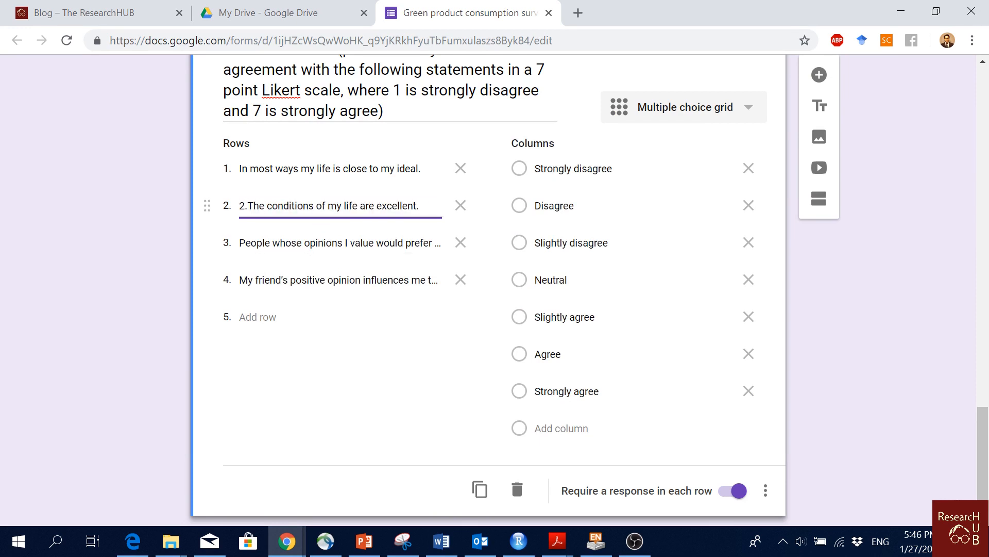
# Replace the Life satisfaction grid's third row with Word's "I am satisfied with life.", removing the pasted list number
pyautogui.hotkey('alt', 'Tab')
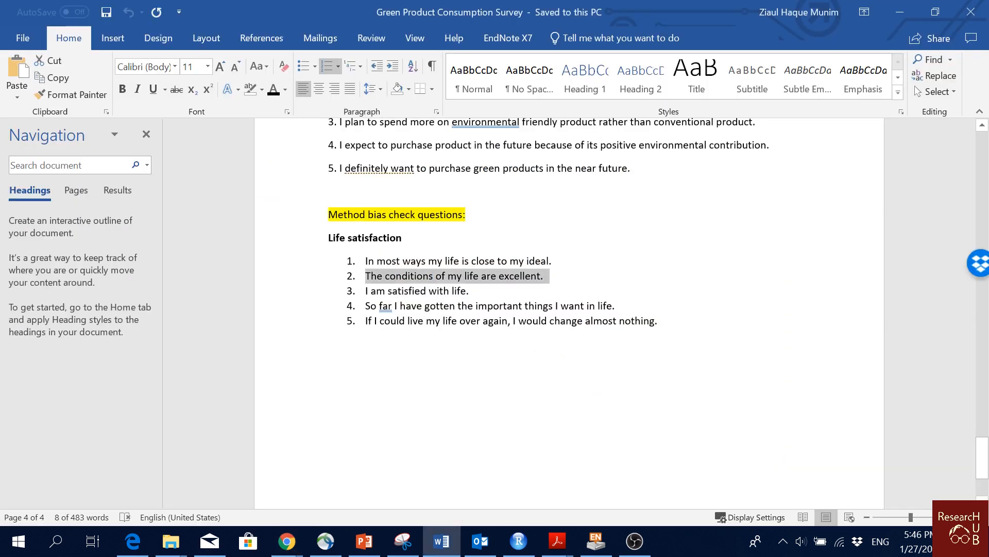
pyautogui.moveTo(469, 290); pyautogui.dragTo(365, 291)
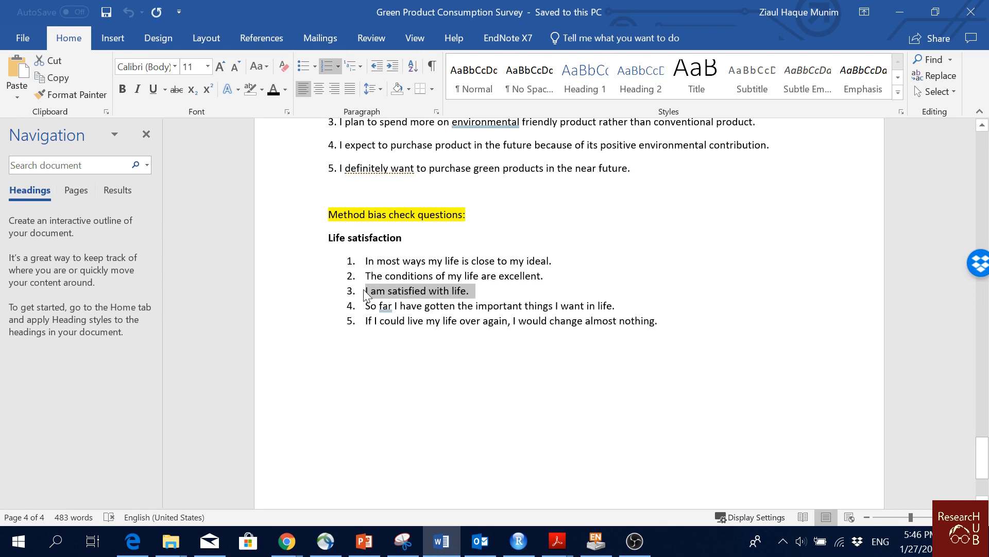
pyautogui.hotkey('ctrl', 'c')
pyautogui.hotkey('alt', 'Tab')
pyautogui.press('Tab')
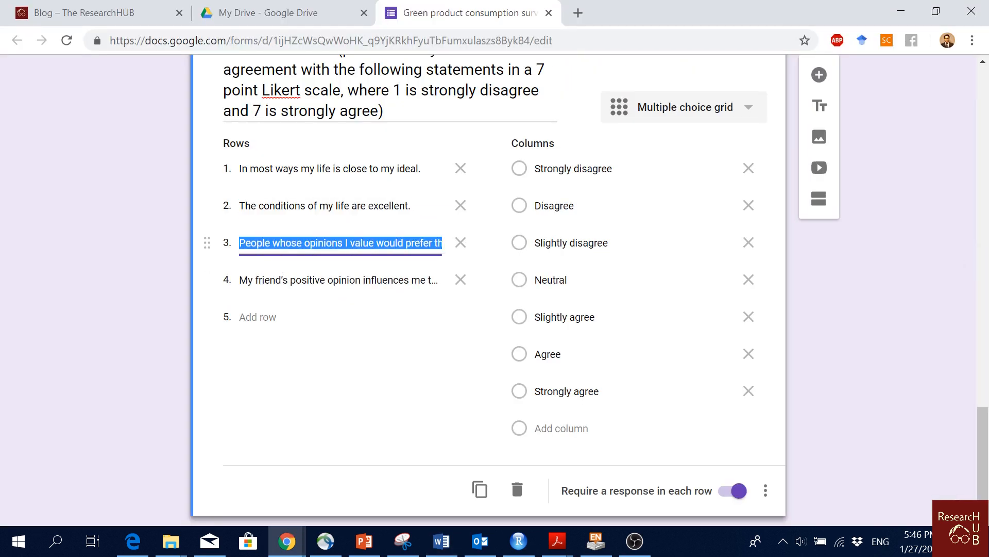
pyautogui.hotkey('ctrl', 'v')
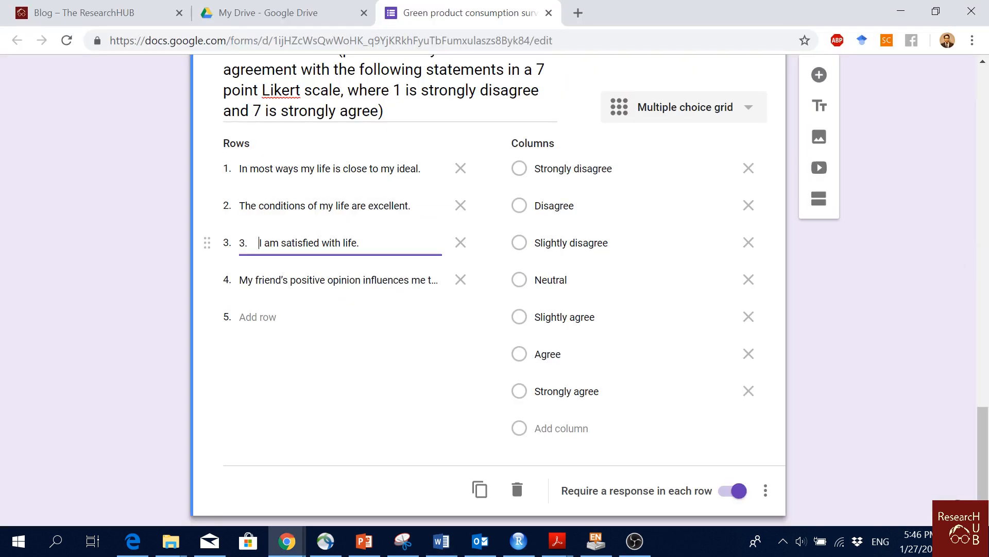
pyautogui.press('BackSpace')
pyautogui.press('BackSpace')
pyautogui.press('BackSpace')
# Replace the fourth row with Word's "So far I have gotten the important things I want in life.", removing the pasted list number
pyautogui.press('Tab')
pyautogui.hotkey('alt', 'Tab')
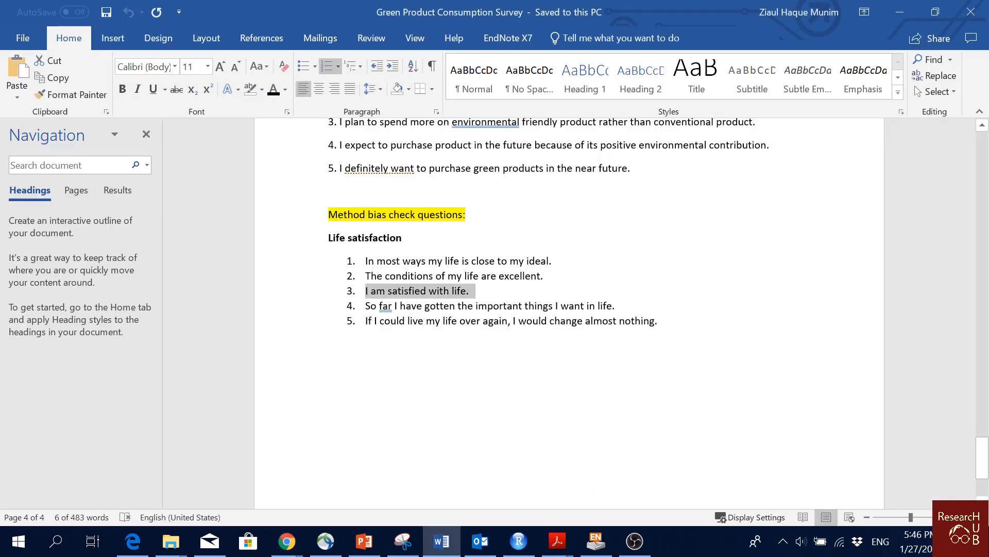
pyautogui.press('Down')
pyautogui.hotkey('shift', 'End')
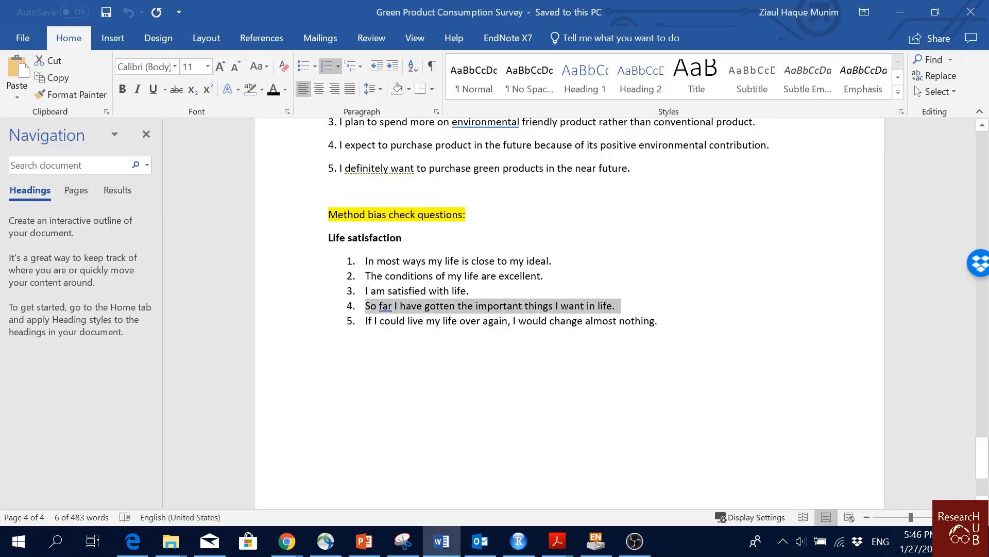
pyautogui.hotkey('ctrl', 'c')
pyautogui.hotkey('alt', 'Tab')
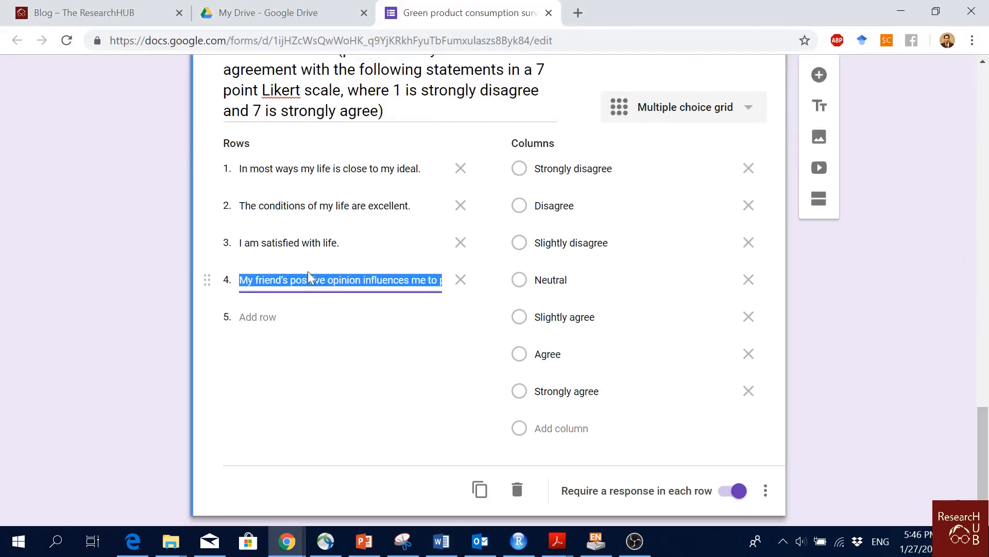
pyautogui.hotkey('ctrl', 'v')
pyautogui.press('BackSpace')
pyautogui.press('BackSpace')
pyautogui.press('BackSpace')
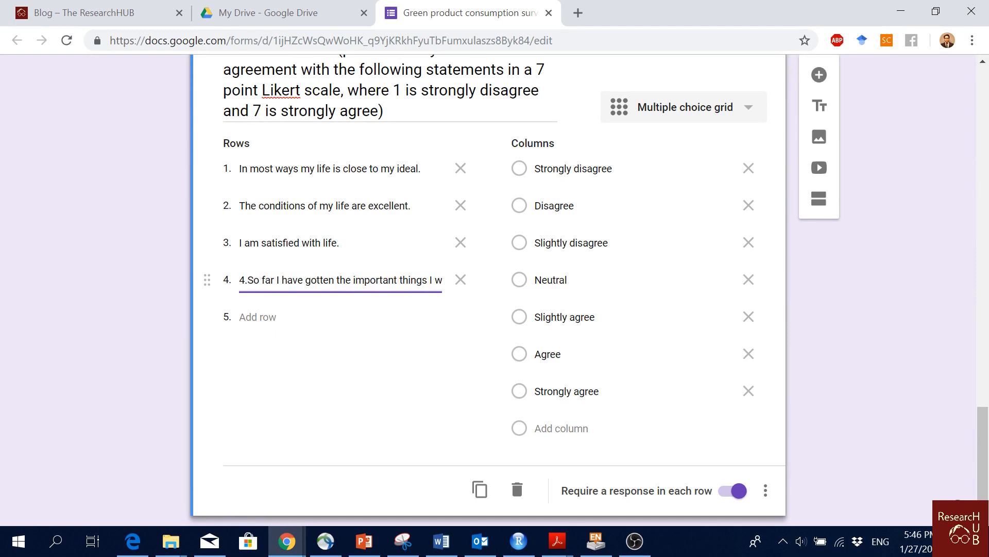
# Add a fifth row with Word's "If I could live my life over again, I would change almost nothing.", removing the pasted list number
pyautogui.hotkey('alt', 'Tab')
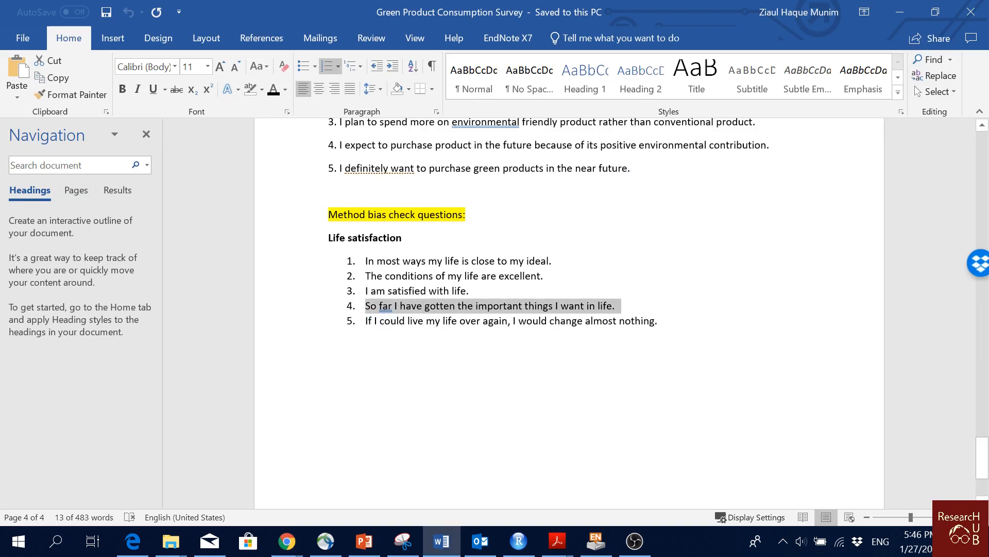
pyautogui.click(578, 323)
pyautogui.moveTo(665, 325); pyautogui.dragTo(364, 322)
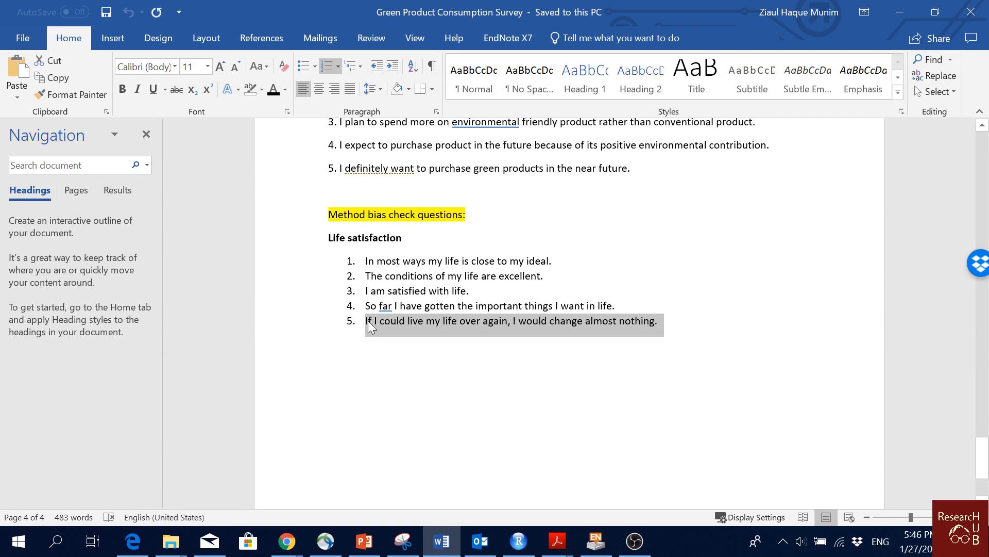
pyautogui.hotkey('ctrl', 'c')
pyautogui.hotkey('alt', 'Tab')
pyautogui.click(283, 316)
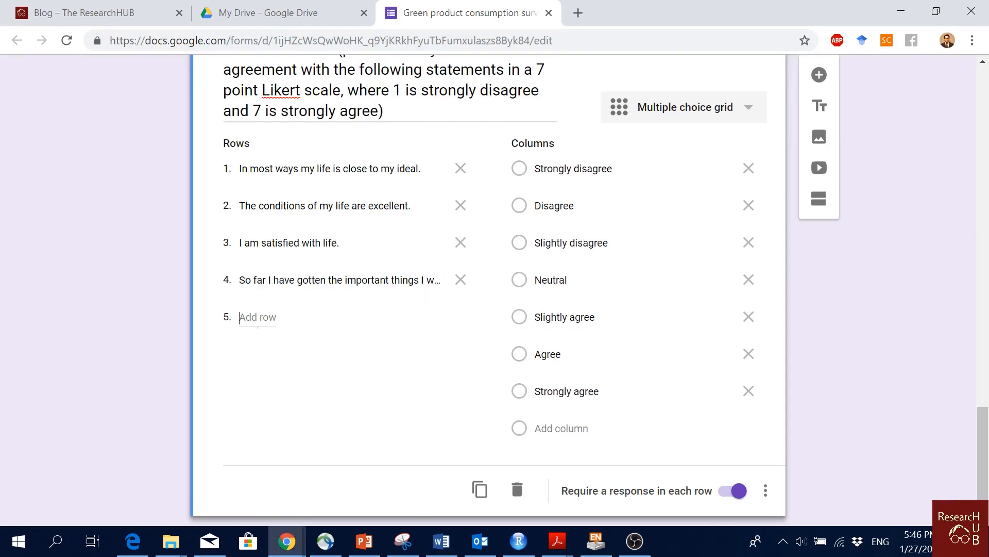
pyautogui.hotkey('ctrl', 'v')
pyautogui.click(259, 317)
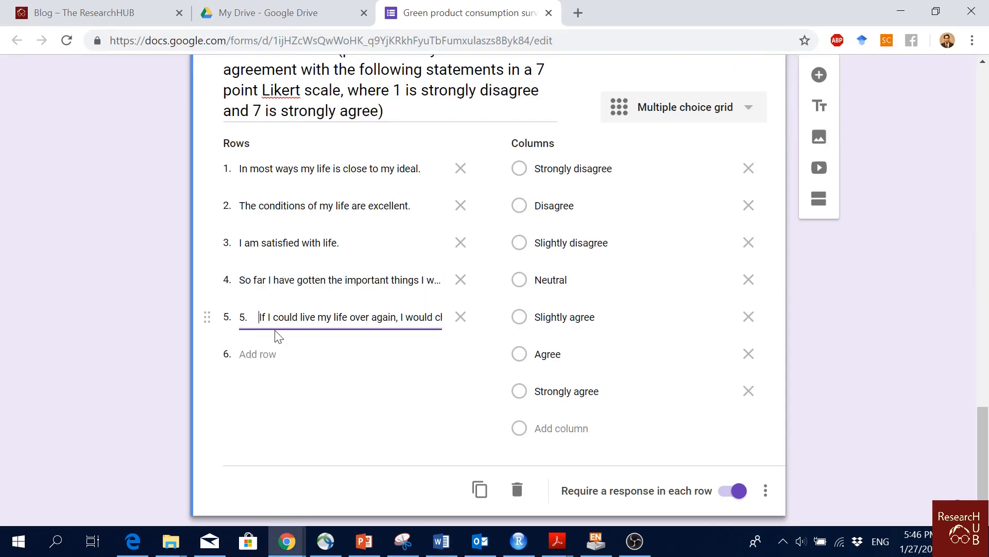
pyautogui.press('BackSpace')
pyautogui.press('BackSpace')
pyautogui.press('BackSpace')
pyautogui.click(133, 309)
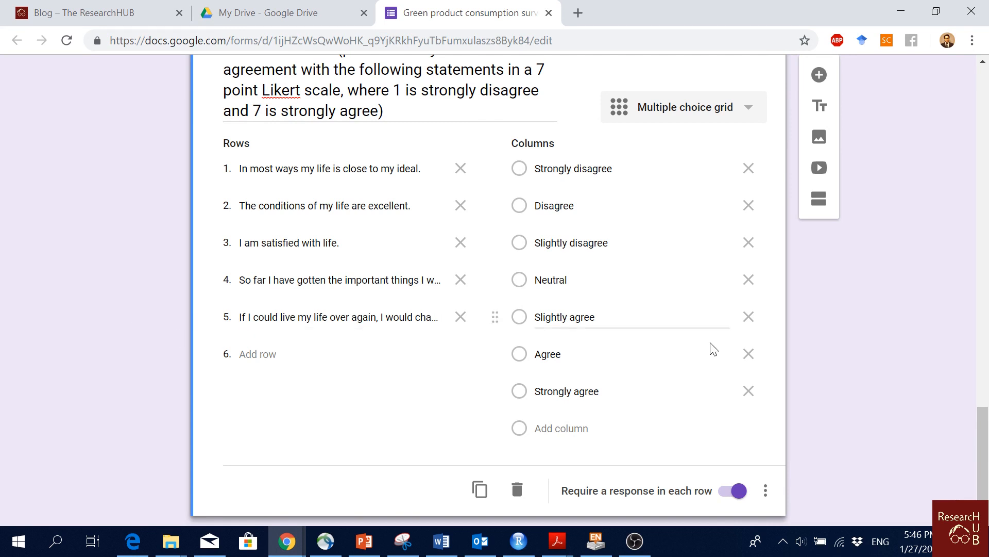
# Duplicate the completed Life satisfaction grid question at the end of the form
pyautogui.scroll(-1, 772, 355)
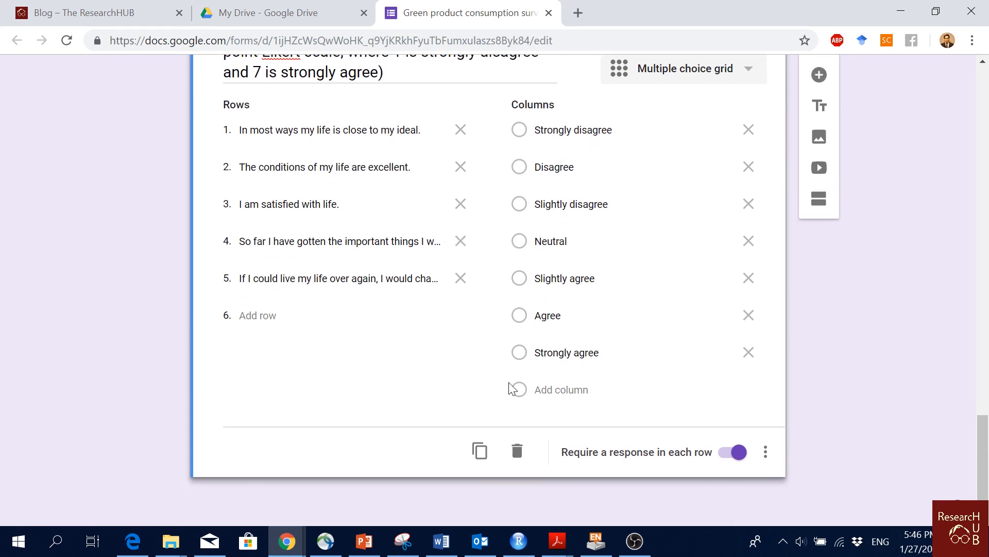
pyautogui.click(480, 452)
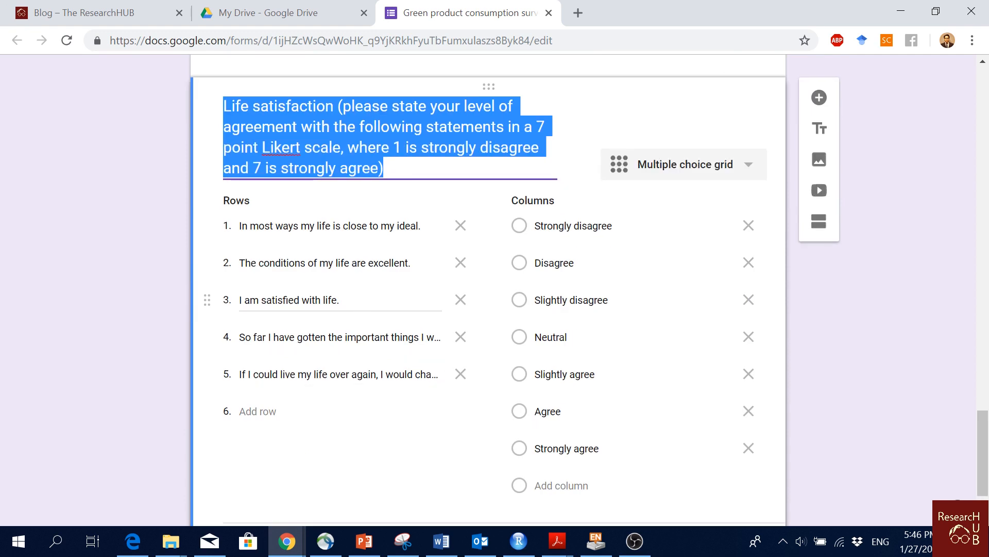
pyautogui.scroll(2, 366, 319)
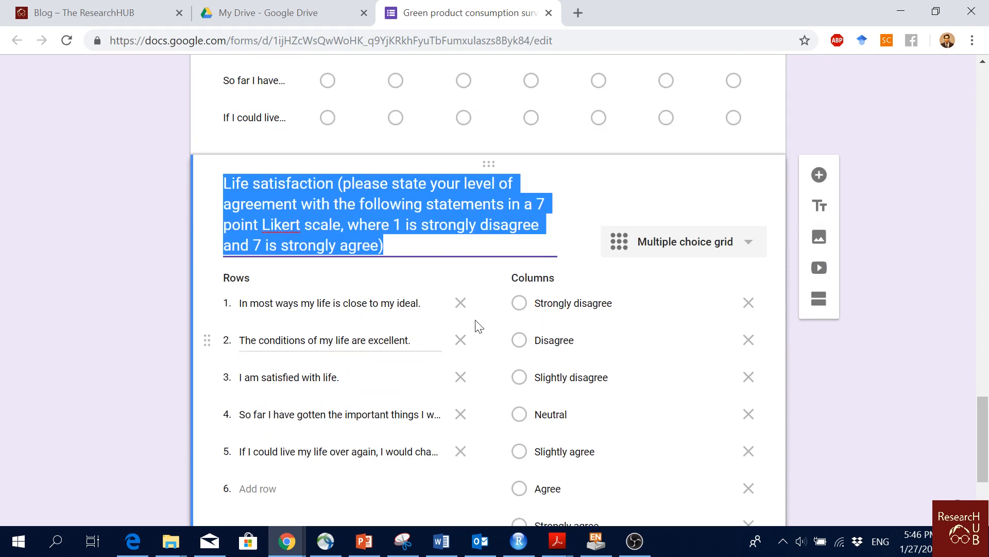
pyautogui.scroll(-2, 509, 309)
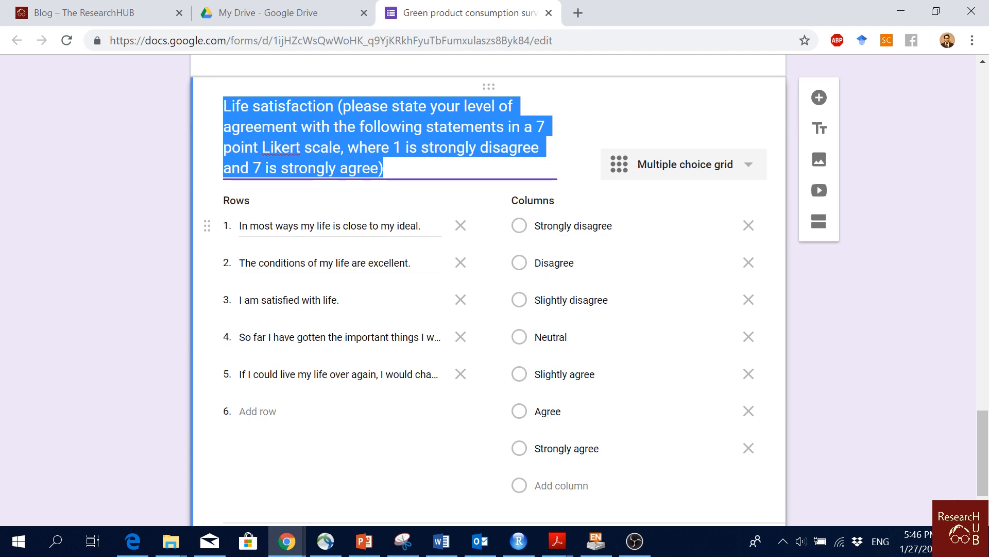
pyautogui.click(433, 227)
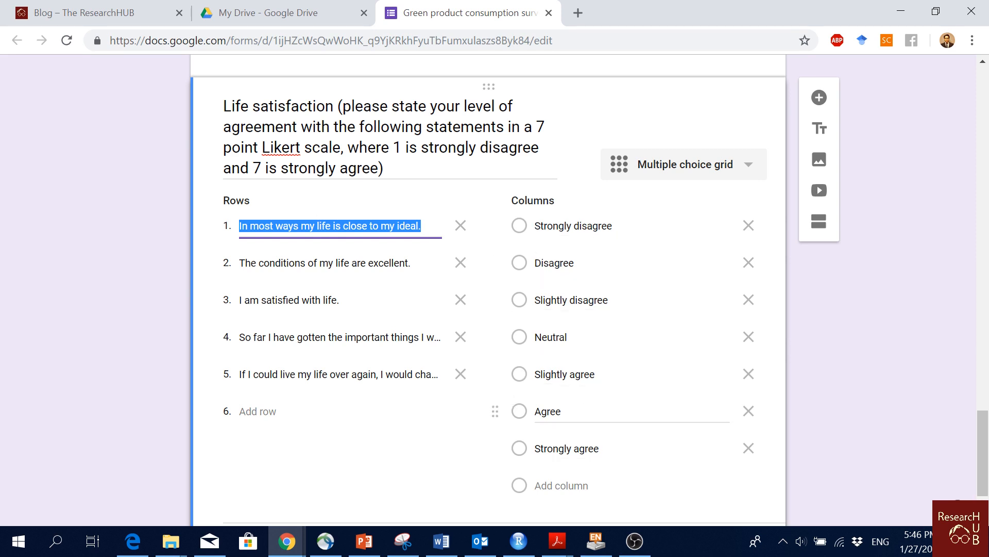
# Try the Checkbox grid question type on the duplicated question and restore Multiple choice grid
pyautogui.click(710, 169)
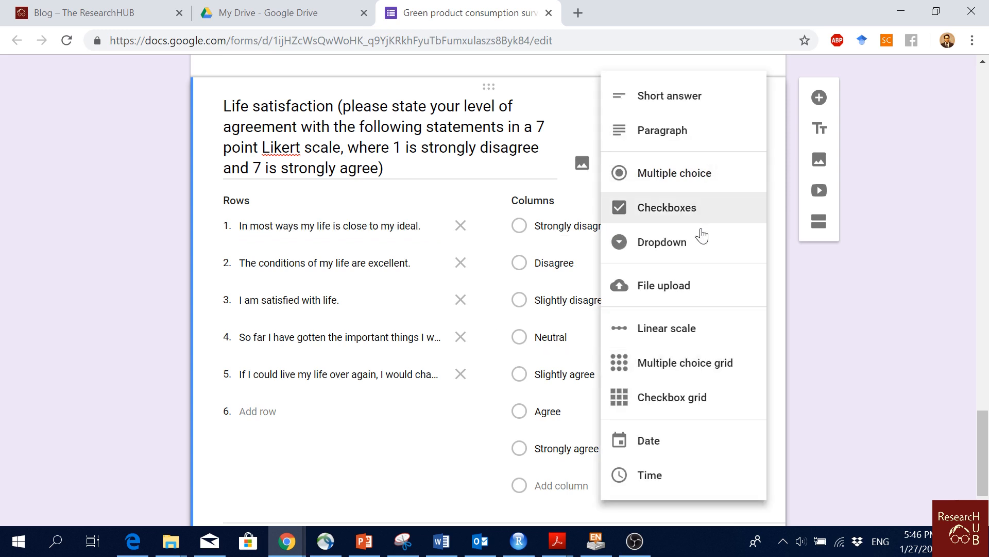
pyautogui.click(703, 408)
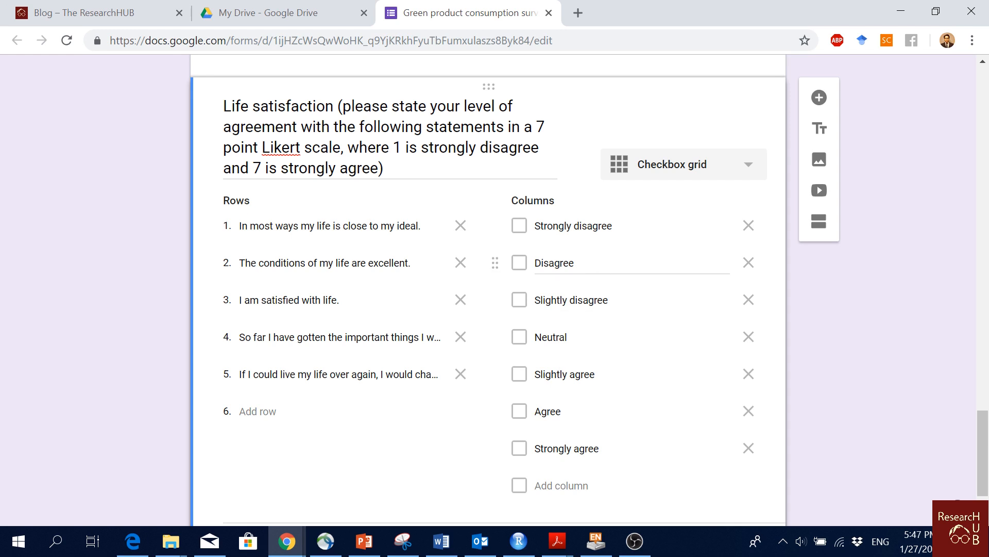
pyautogui.click(689, 170)
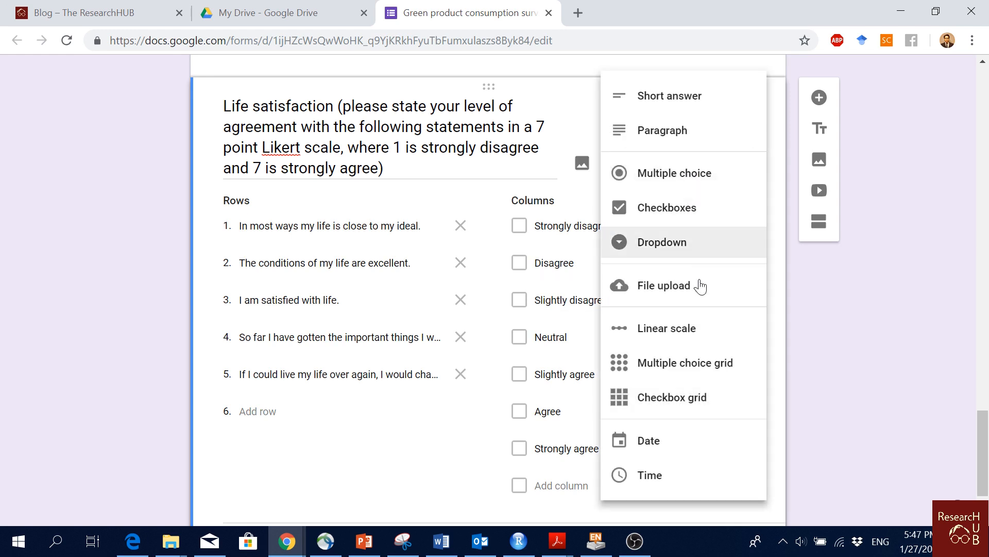
pyautogui.click(684, 362)
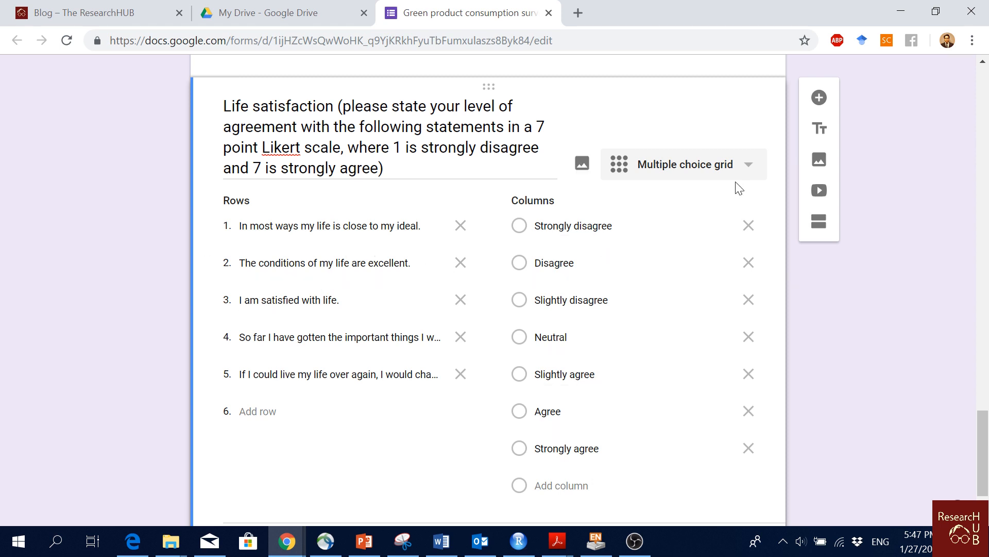
# Change the duplicated Life satisfaction question to Short answer and replace its title with "Name"
pyautogui.scroll(-2, 777, 279)
pyautogui.scroll(3, 778, 279)
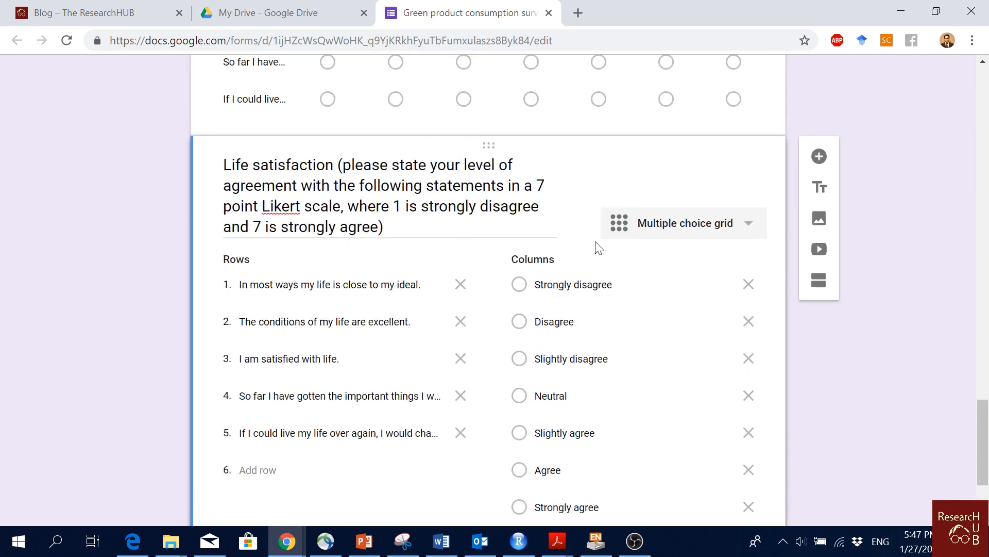
pyautogui.click(680, 226)
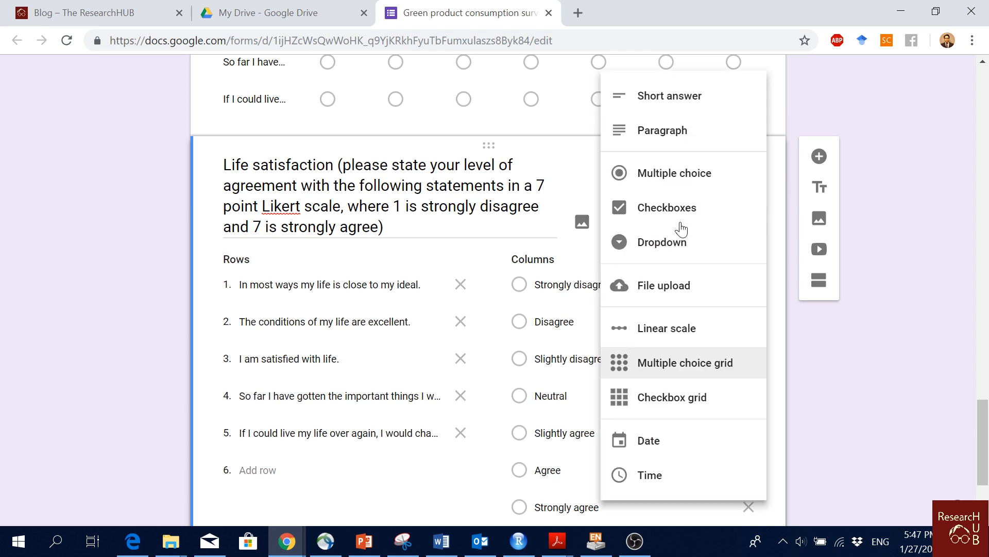
pyautogui.click(694, 104)
pyautogui.click(394, 348)
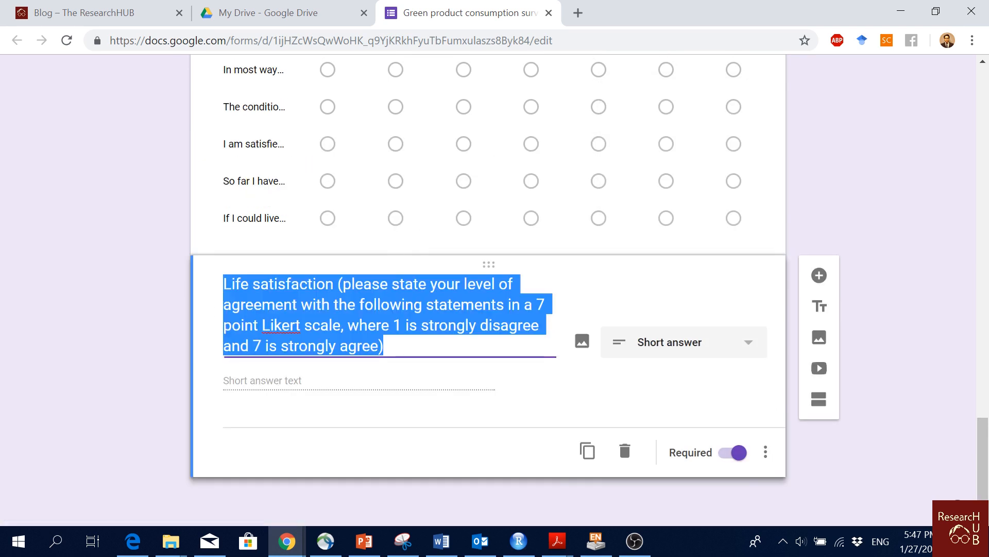
pyautogui.write('Name')
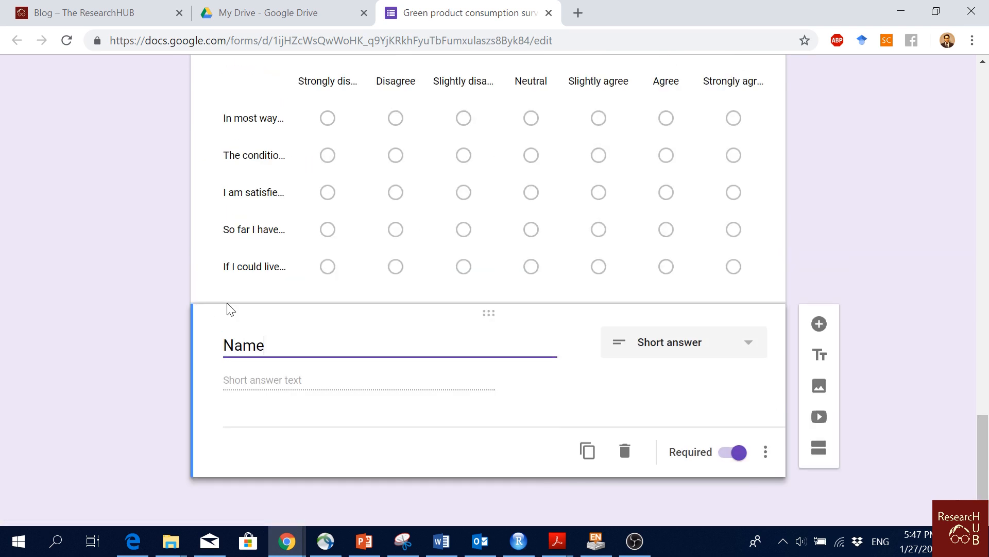
pyautogui.click(899, 296)
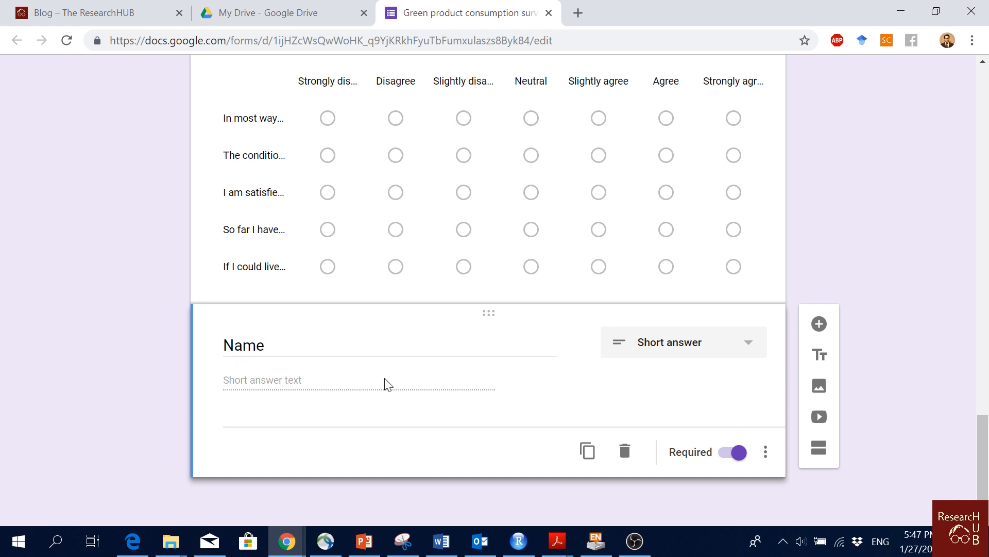
# Extend the short answer question's title to "Name of university"
pyautogui.click(365, 349)
pyautogui.click(352, 400)
pyautogui.moveTo(269, 346); pyautogui.dragTo(187, 336)
pyautogui.click(270, 345)
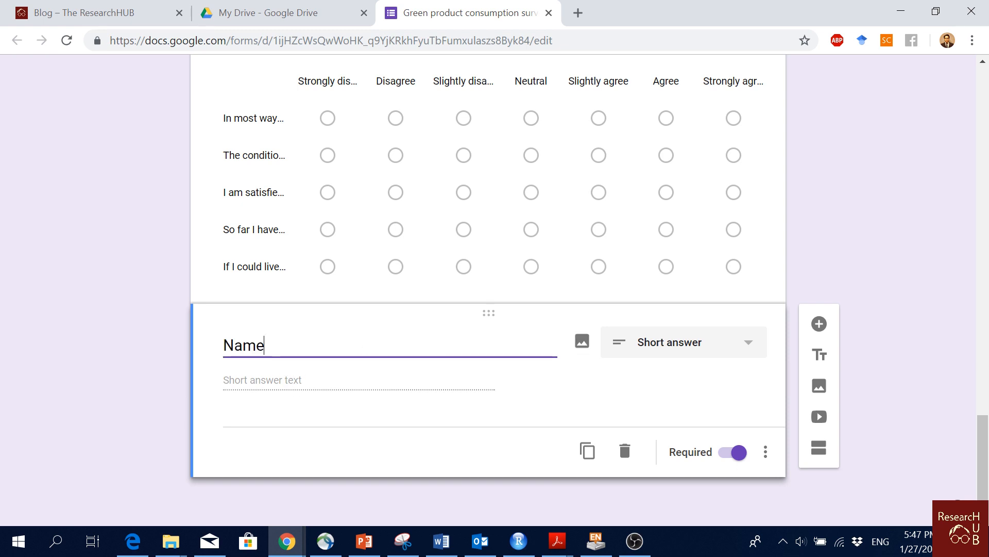
pyautogui.write('of U')
pyautogui.press('BackSpace')
pyautogui.write('u')
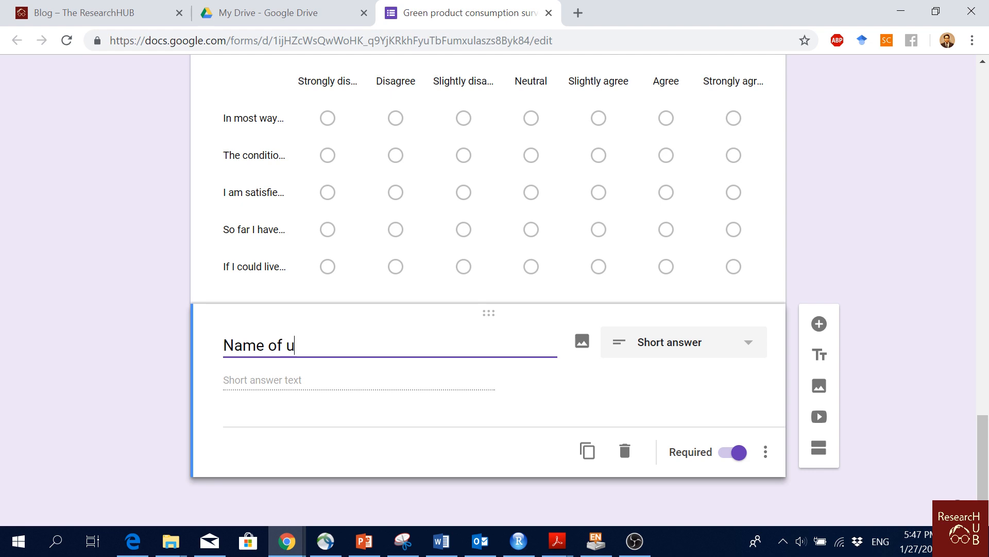
pyautogui.write('niversity')
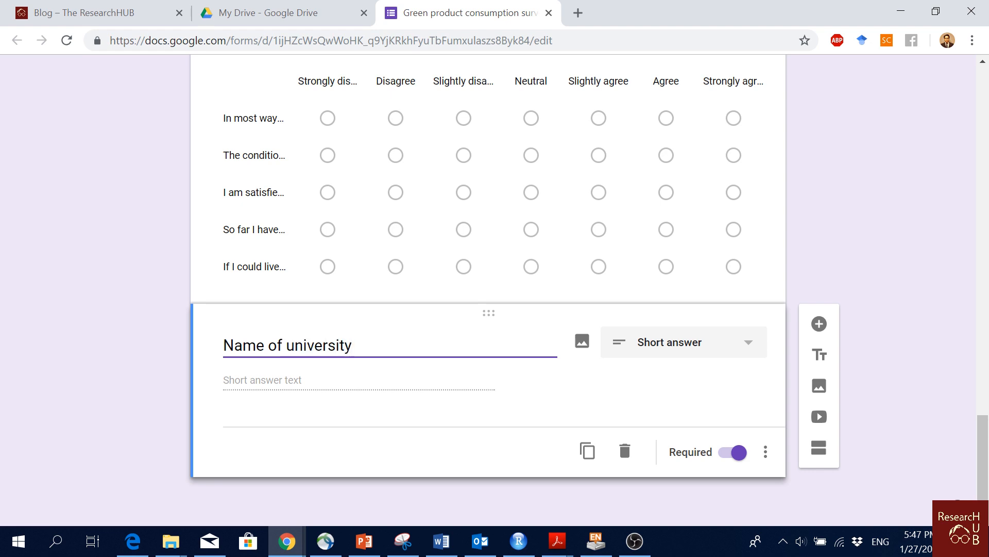
pyautogui.click(67, 359)
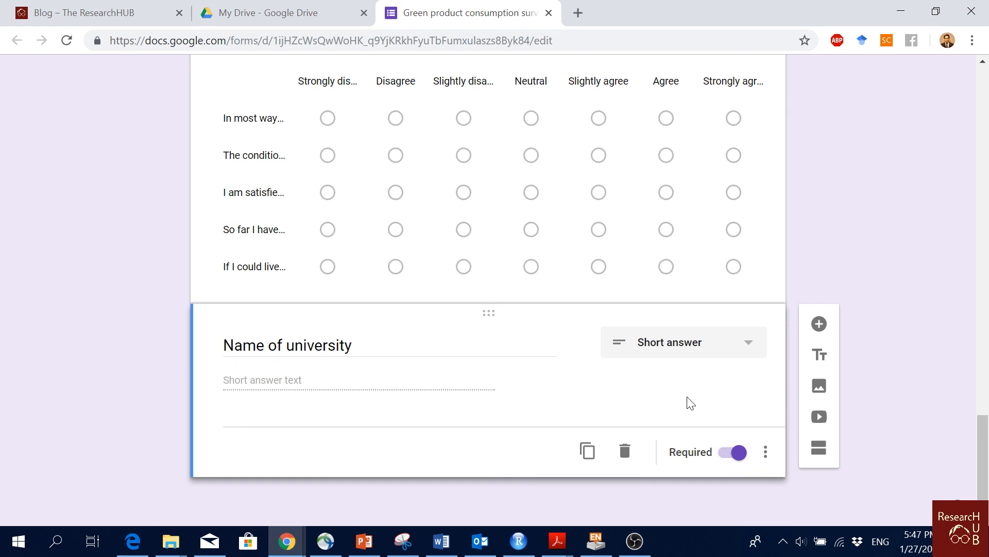
# Duplicate the "Name of university" question and change the copy's question type to Paragraph
pyautogui.click(587, 451)
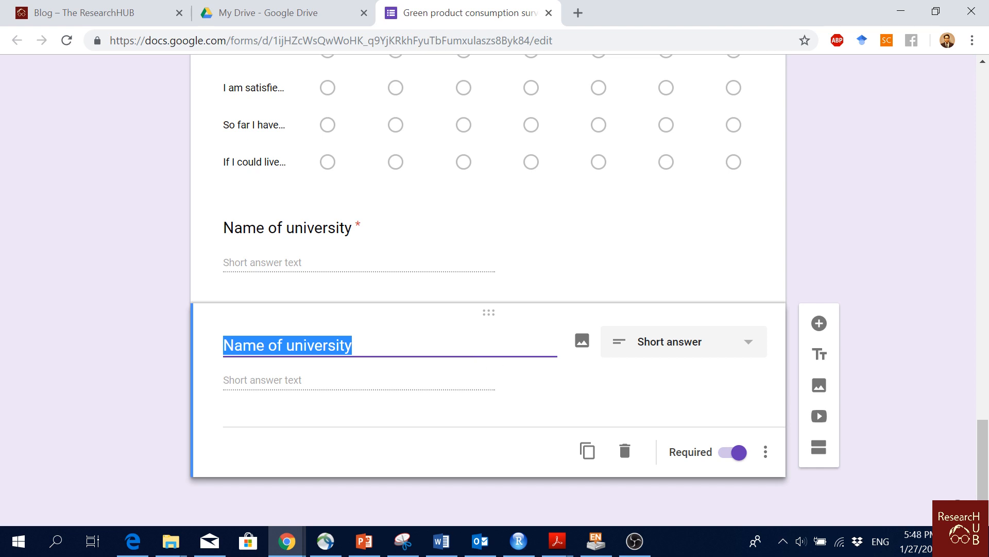
pyautogui.click(719, 343)
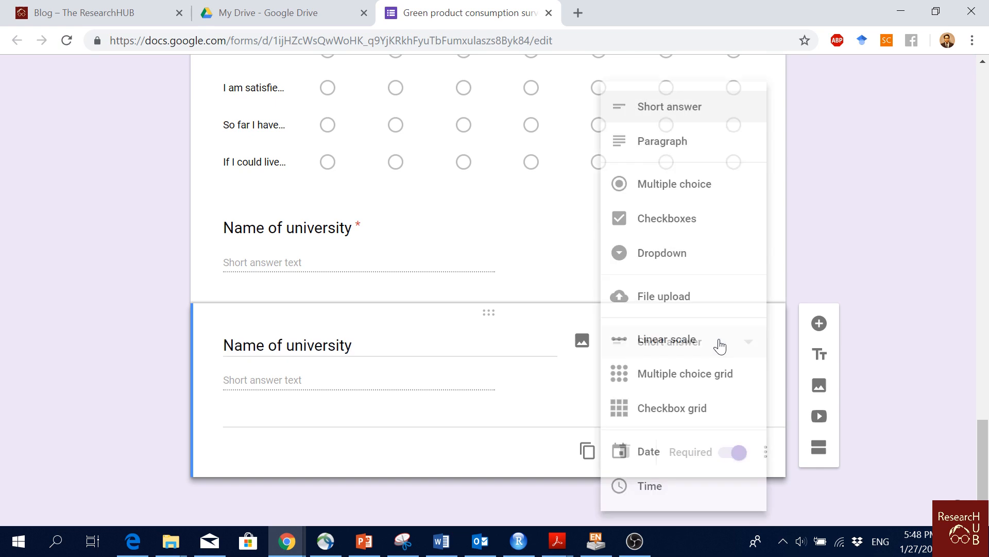
pyautogui.click(702, 148)
# Retitle the new paragraph question as "If you have any other comments please write below"
pyautogui.tripleClick(376, 343)
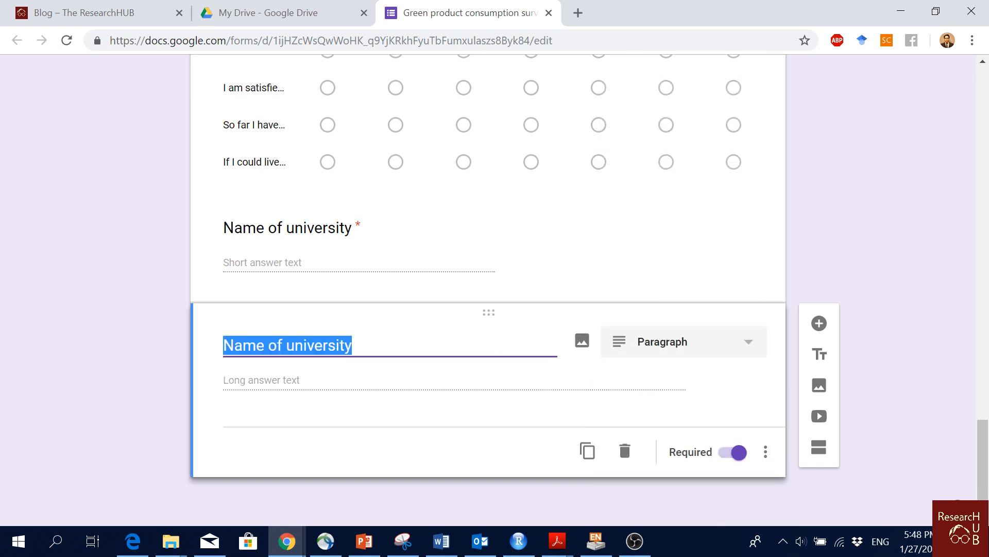
pyautogui.press('BackSpace')
pyautogui.write('If you ')
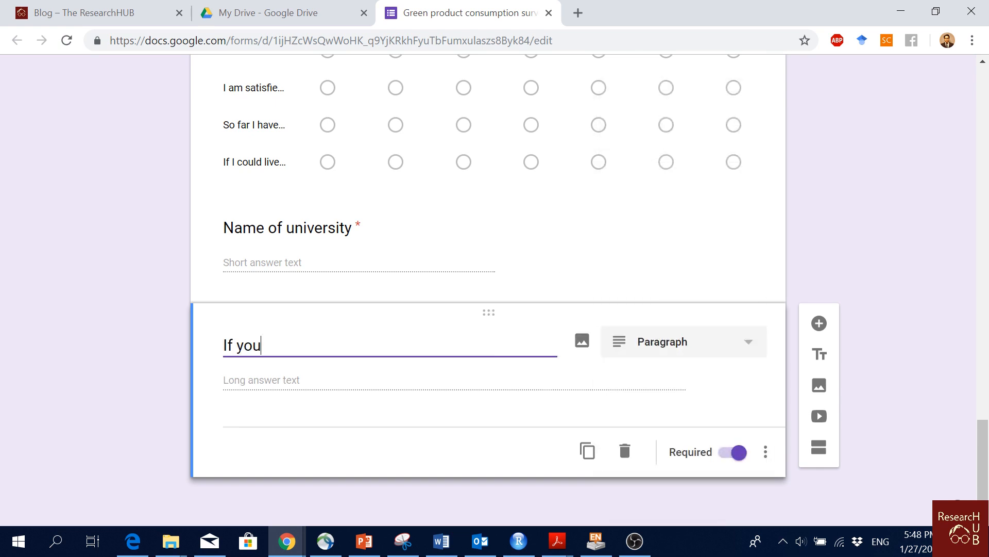
pyautogui.write('have any othe')
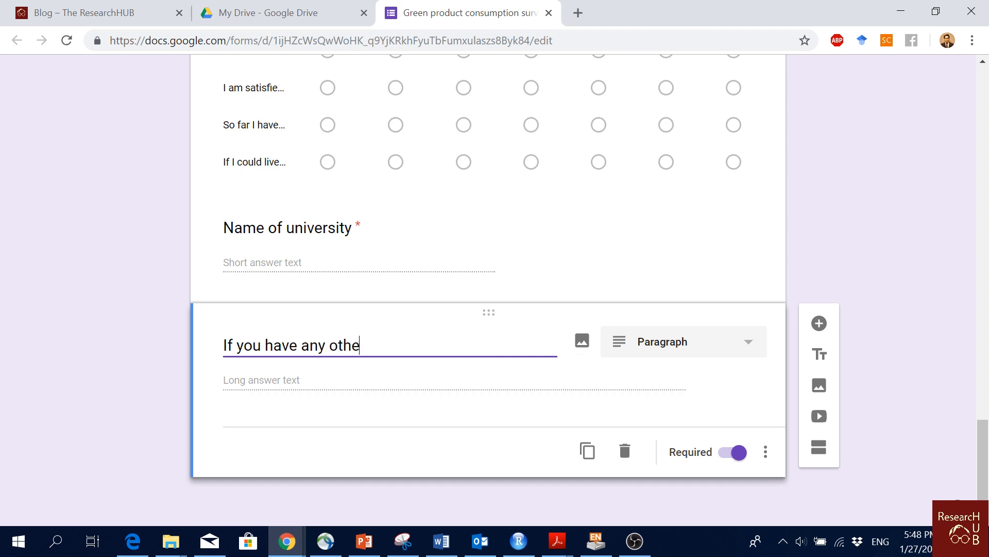
pyautogui.write('r comments p')
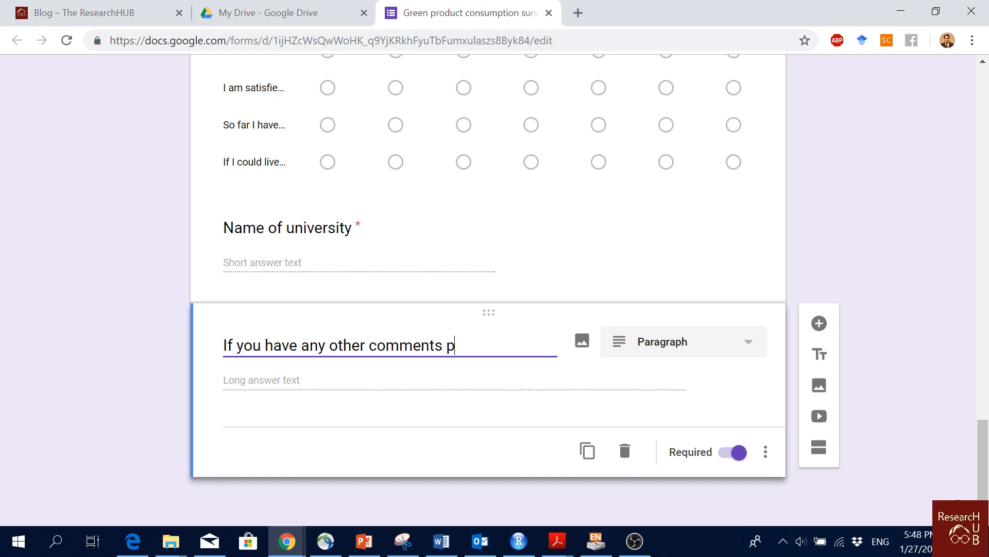
pyautogui.write('eaase write below')
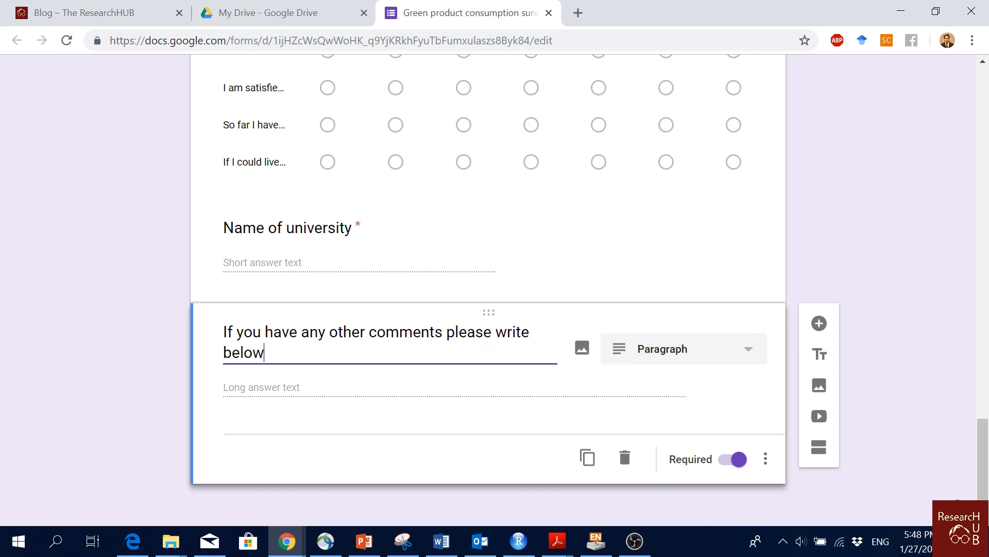
pyautogui.click(109, 362)
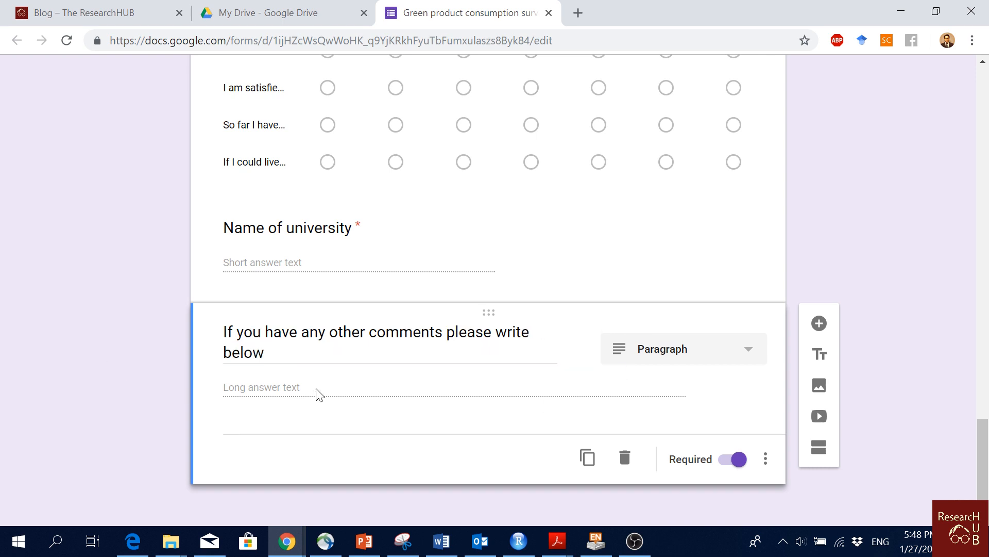
# Duplicate the comments question, change the copy's question type to Linear scale, and set its range from 1 to 10
pyautogui.click(588, 458)
pyautogui.click(742, 346)
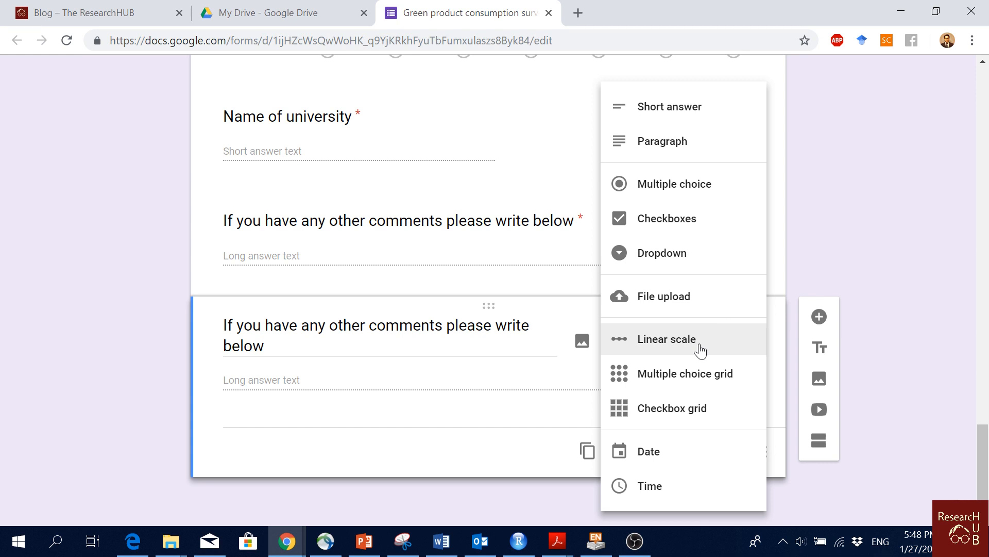
pyautogui.click(654, 340)
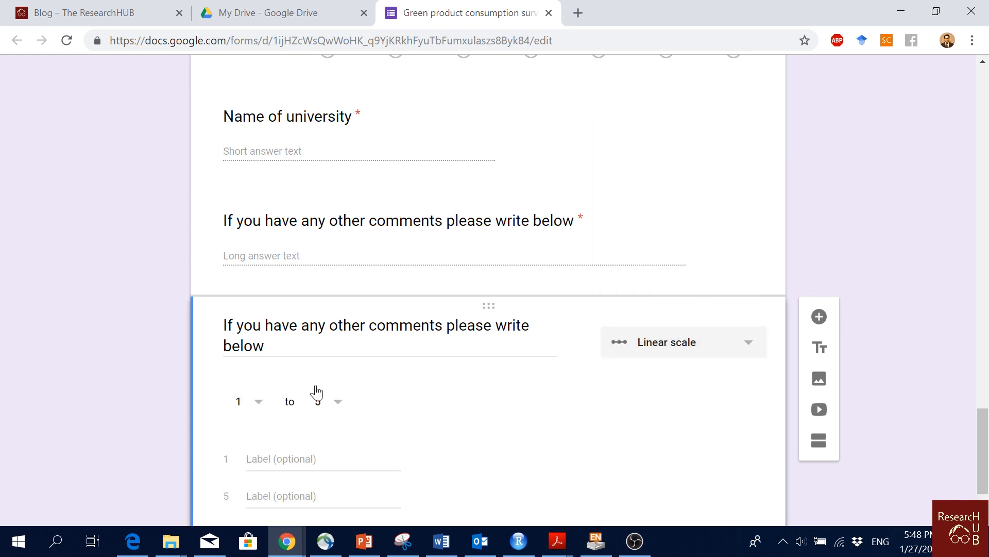
pyautogui.scroll(-2, 317, 393)
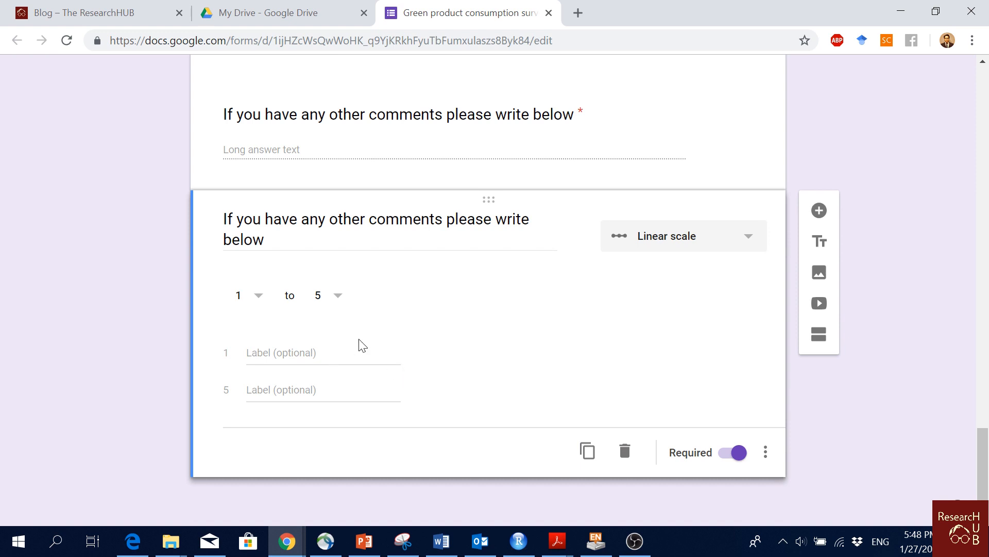
pyautogui.click(333, 296)
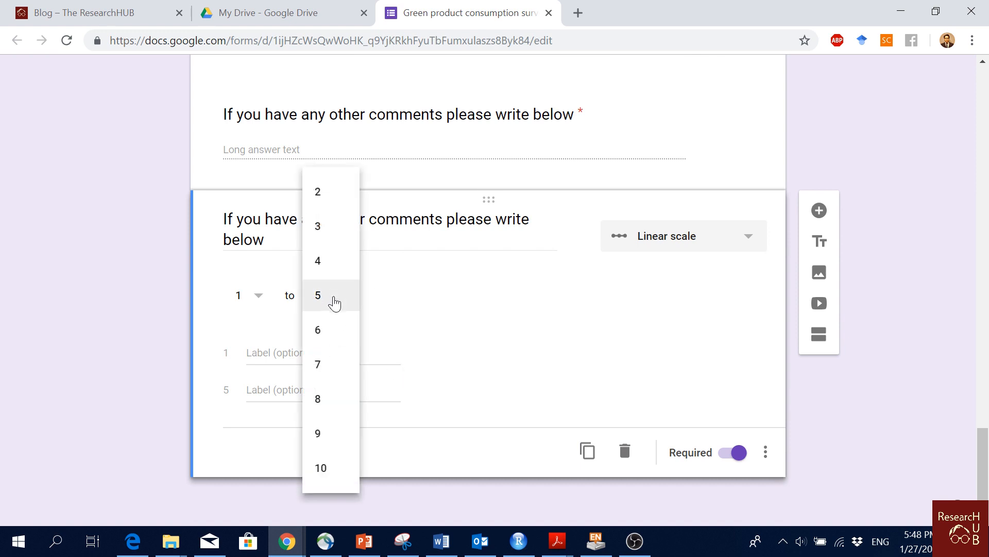
pyautogui.click(325, 481)
# Replace the linear scale question's title with "How would you rate you income level bearing in mind your country context?"
pyautogui.click(302, 227)
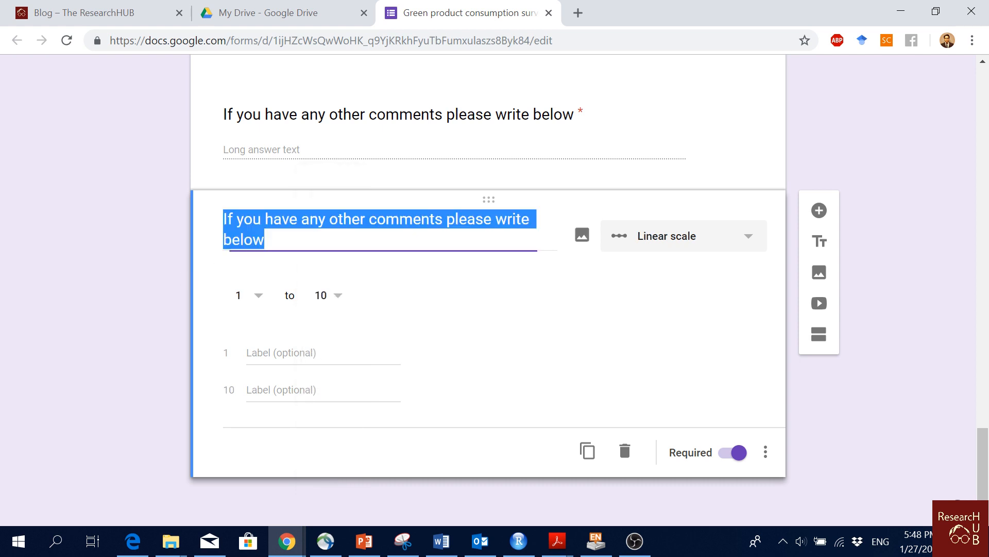
pyautogui.write('How would you rate you income level bearing in mind you')
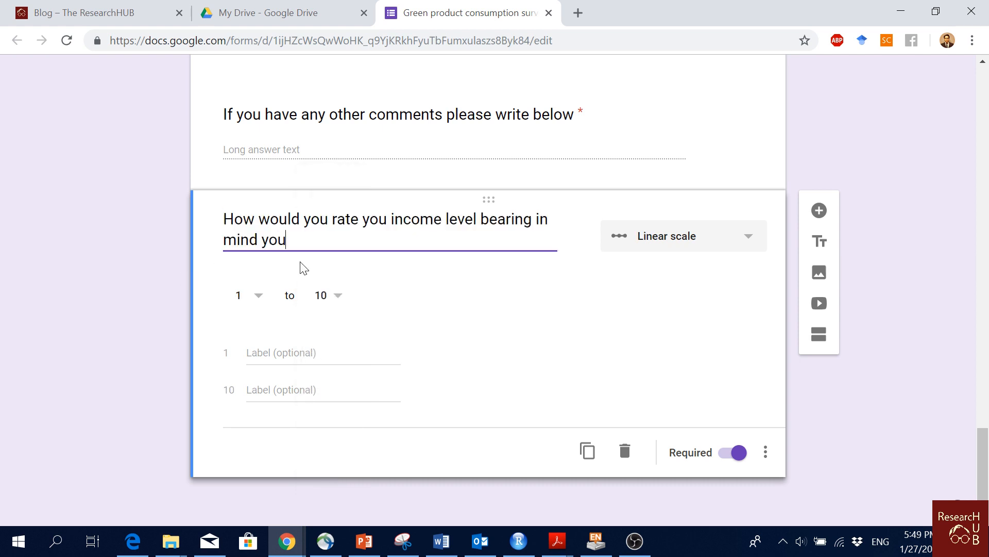
pyautogui.write('r country context?')
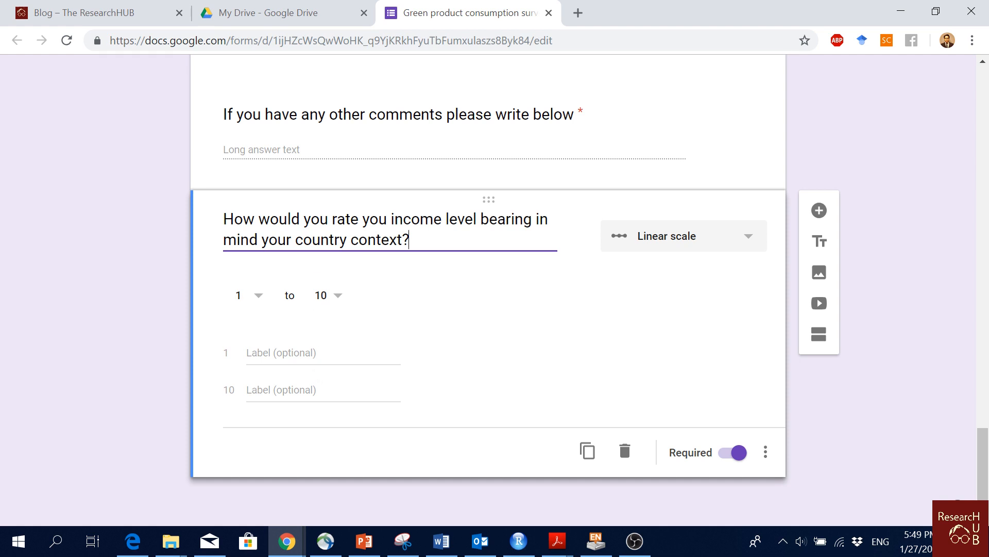
# Label the income scale's lowest value "Extremely low" and its highest value "Extremely high"
pyautogui.click(320, 353)
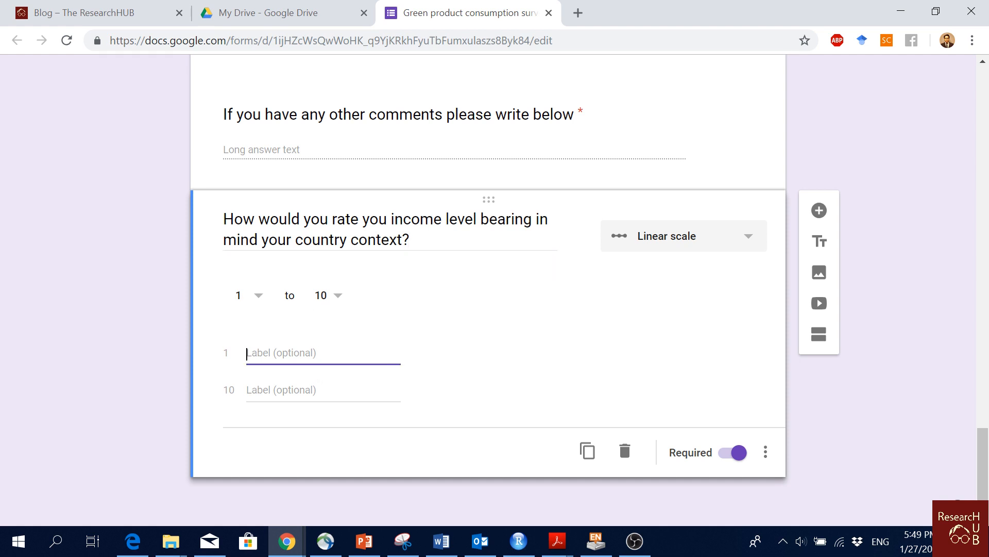
pyautogui.write('E')
pyautogui.press('BackSpace')
pyautogui.write('Extremely low')
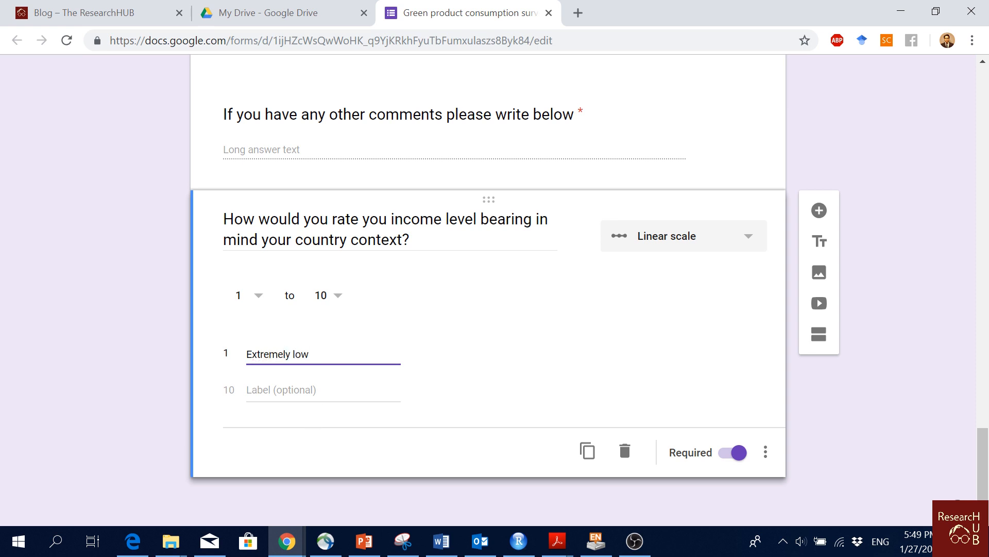
pyautogui.press('Tab')
pyautogui.write('Ex')
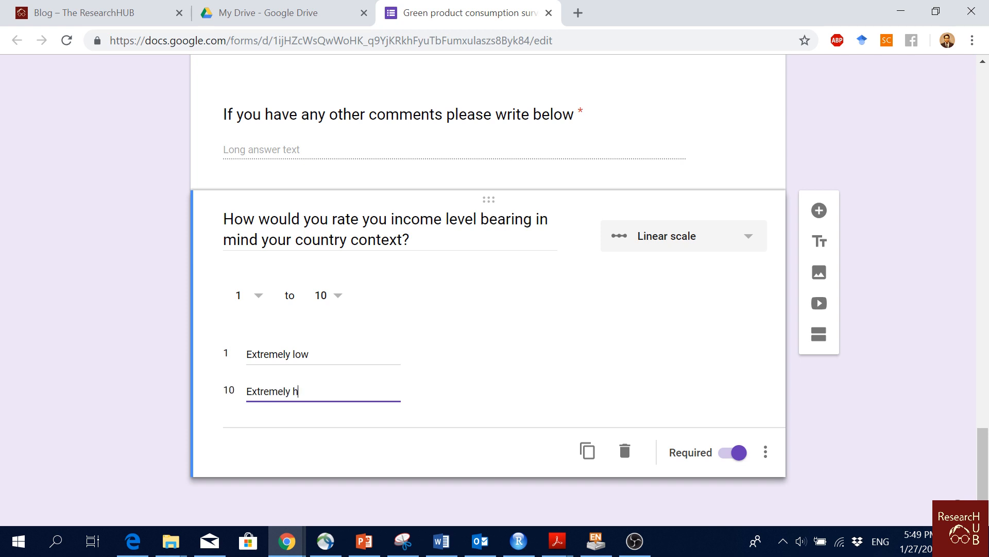
pyautogui.doubleClick(560, 309)
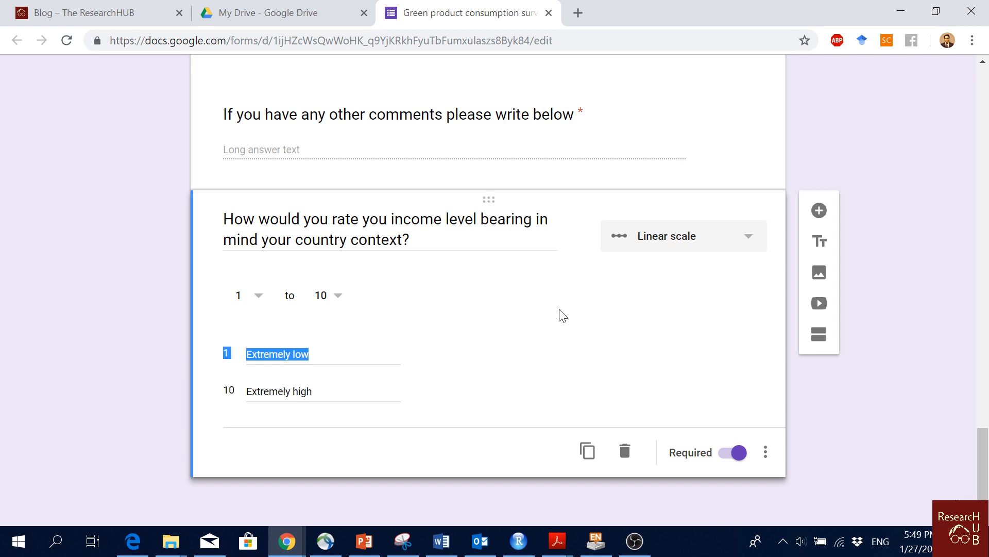
pyautogui.click(442, 299)
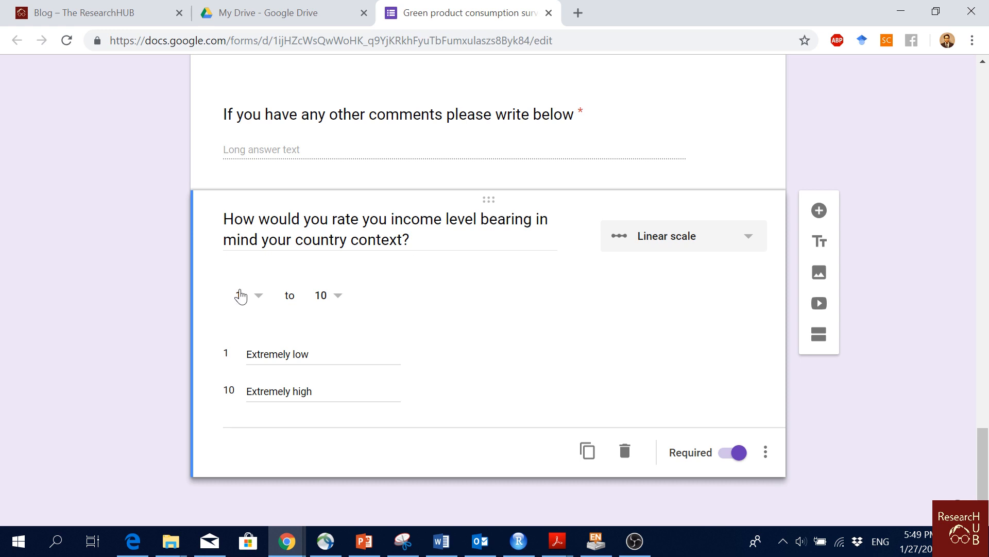
pyautogui.click(340, 301)
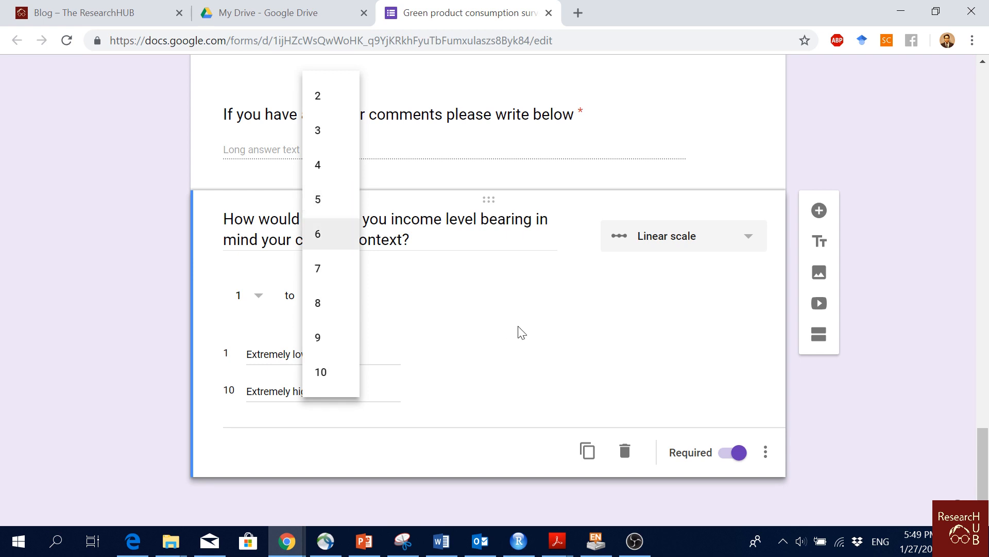
pyautogui.click(321, 371)
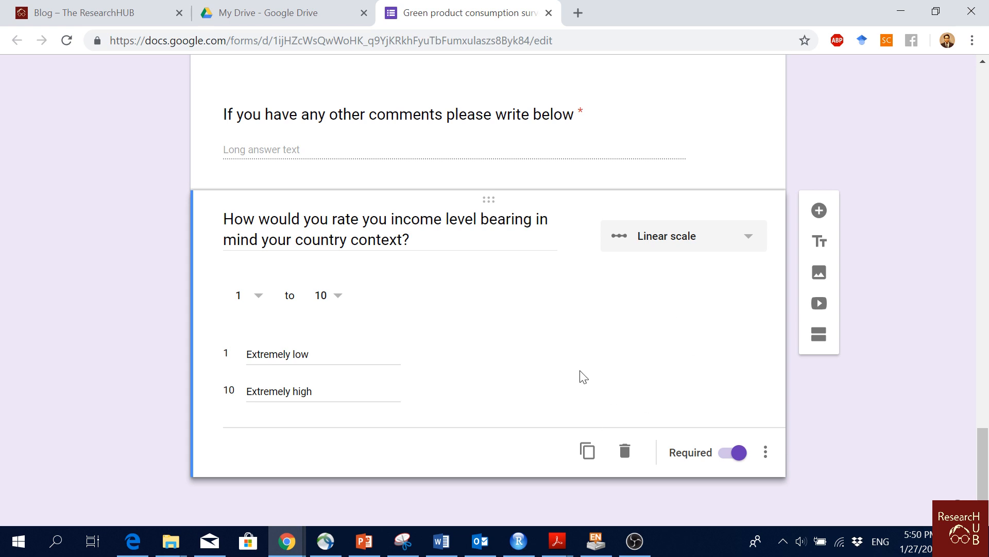
pyautogui.click(746, 240)
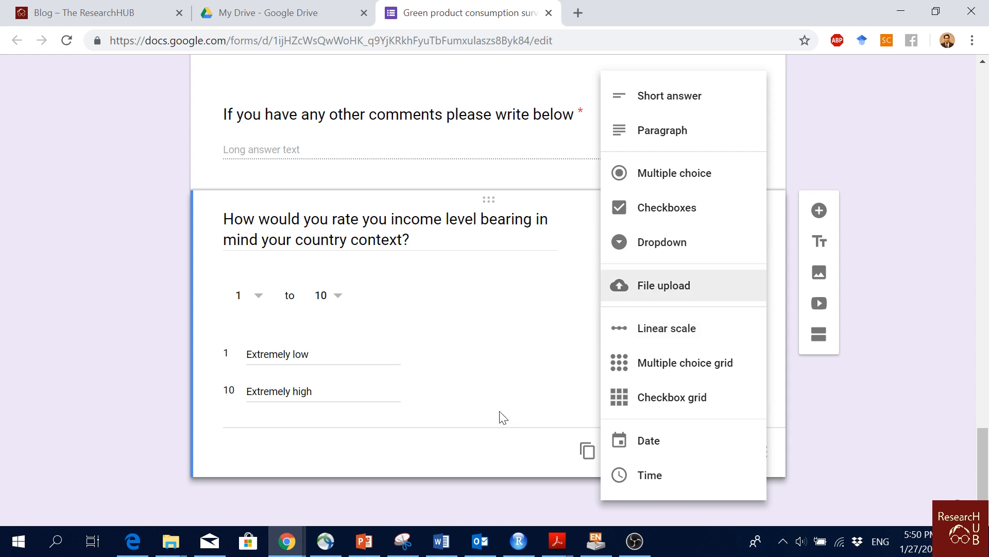
pyautogui.click(524, 416)
# Duplicate the income scale question, title the copy "City", and change its question type to Dropdown
pyautogui.click(587, 452)
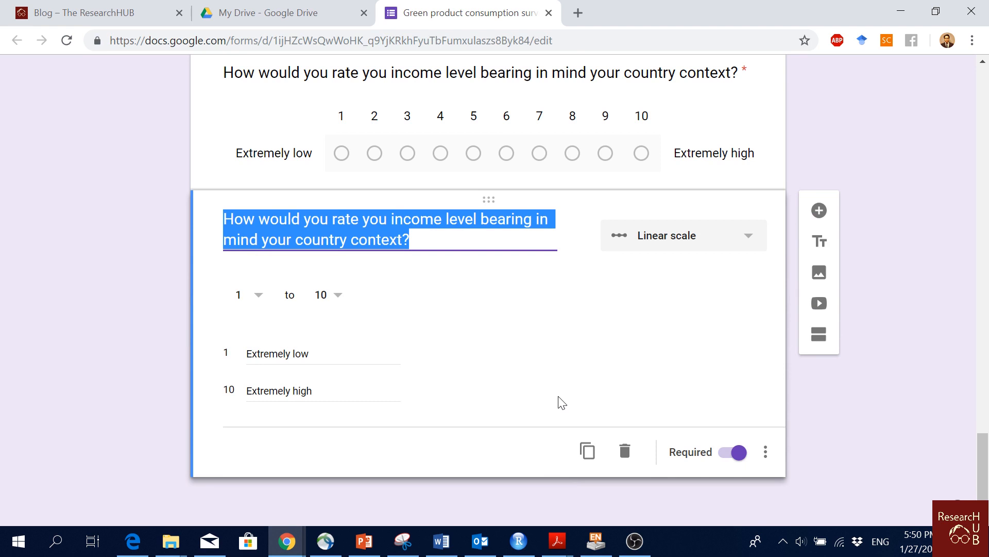
pyautogui.write('City')
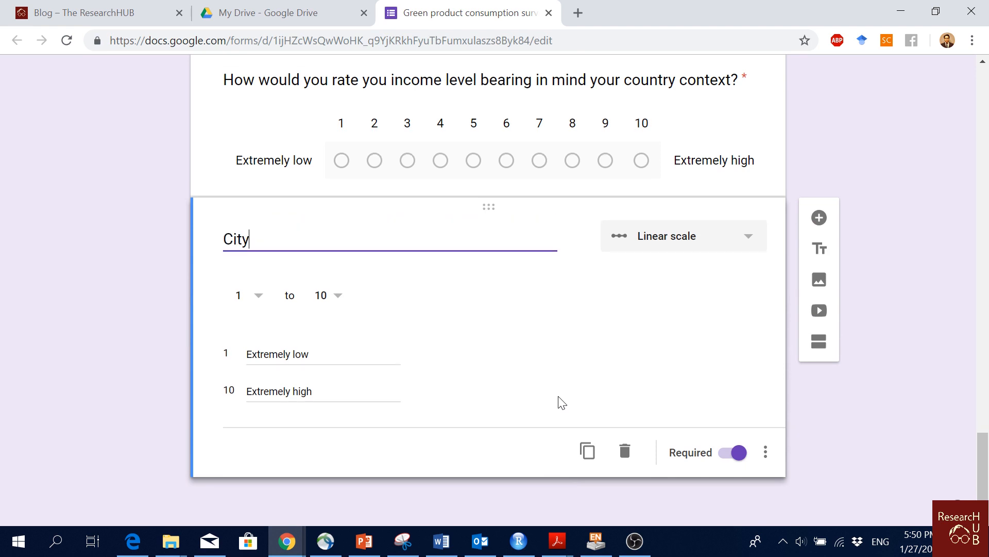
pyautogui.click(670, 237)
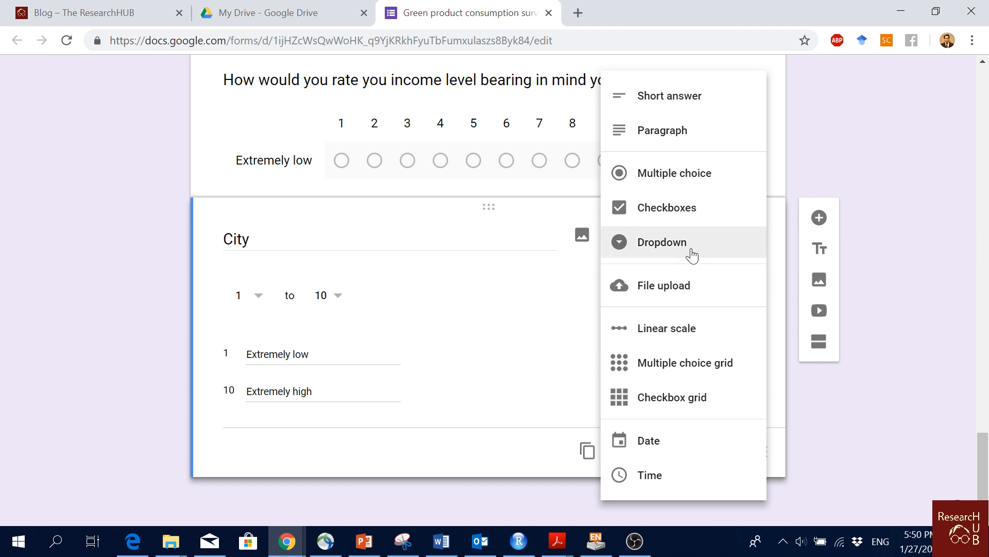
pyautogui.click(692, 255)
# Fill the City dropdown with the options Vienna, Oslo, Dubai and Dhaka
pyautogui.click(257, 353)
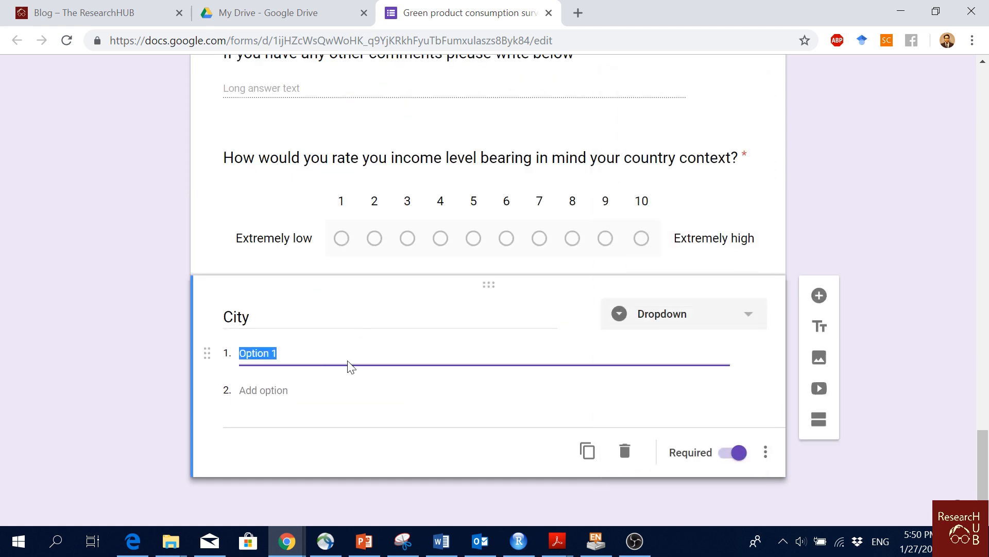
pyautogui.write('Vienna')
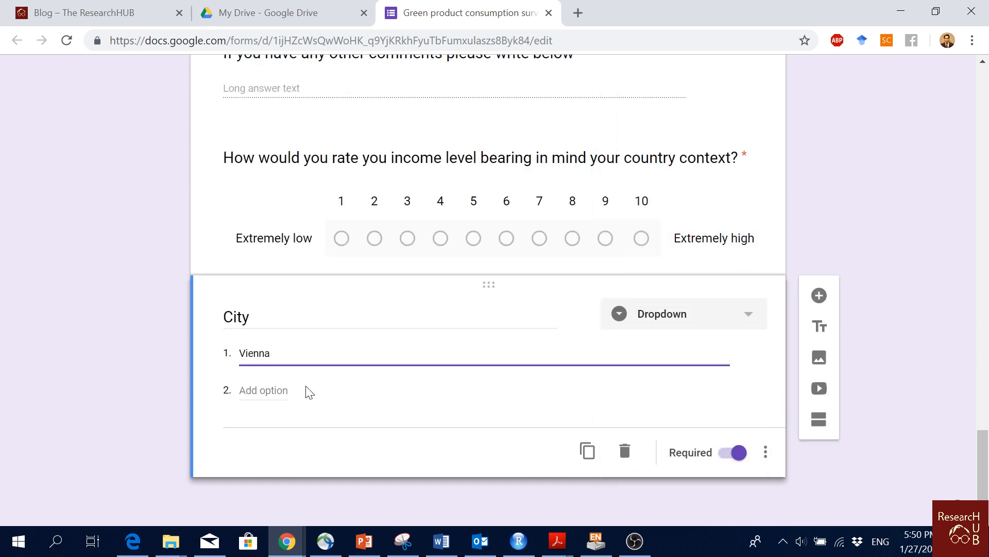
pyautogui.write('ka')
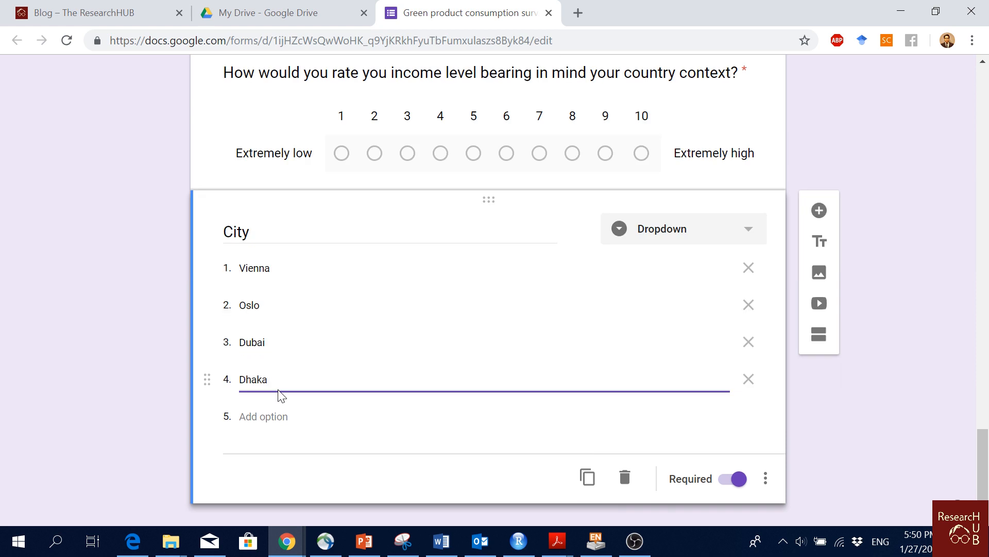
pyautogui.click(108, 356)
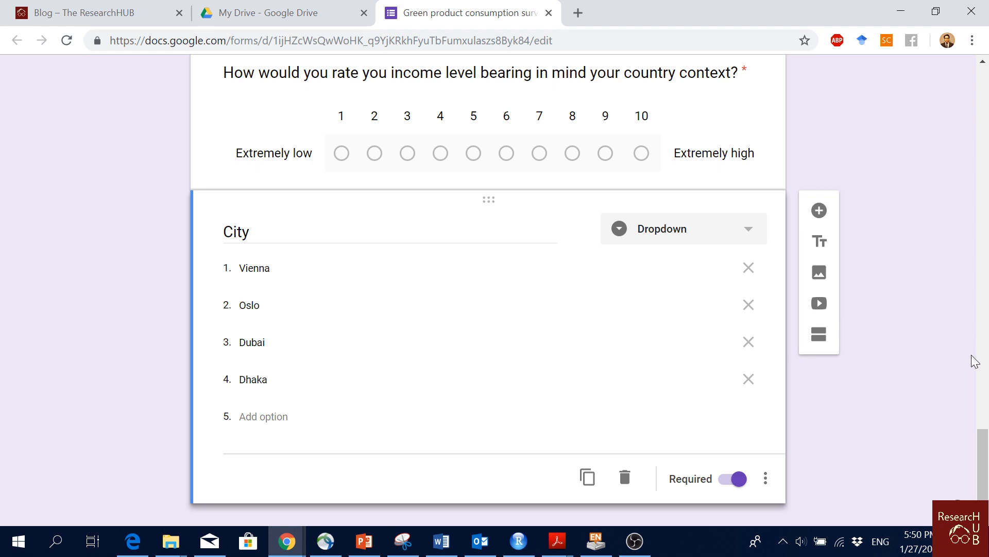
# Open the survey's preview and look through its opening questions on green purchases, gender, age and country
pyautogui.scroll(-1, 945, 382)
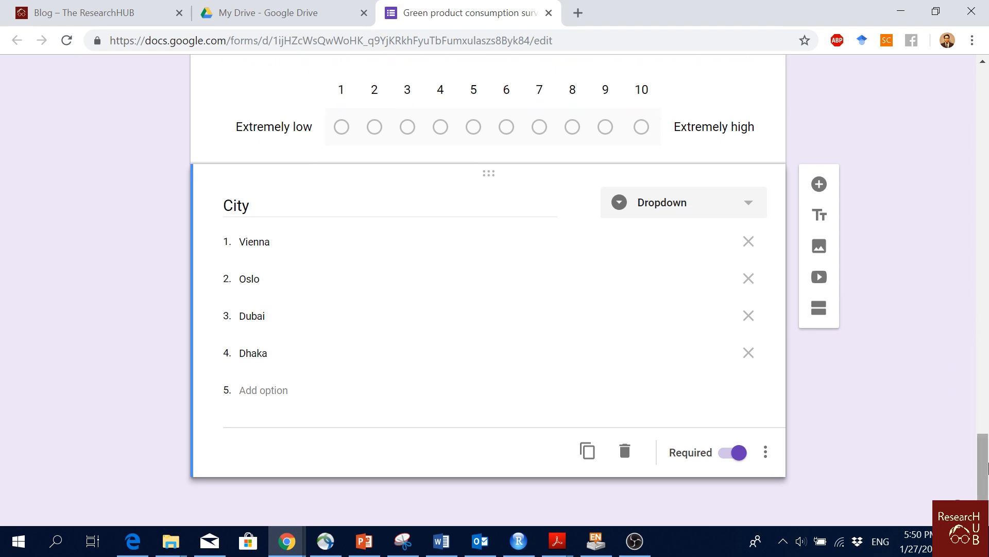
pyautogui.moveTo(983, 462); pyautogui.dragTo(939, 90)
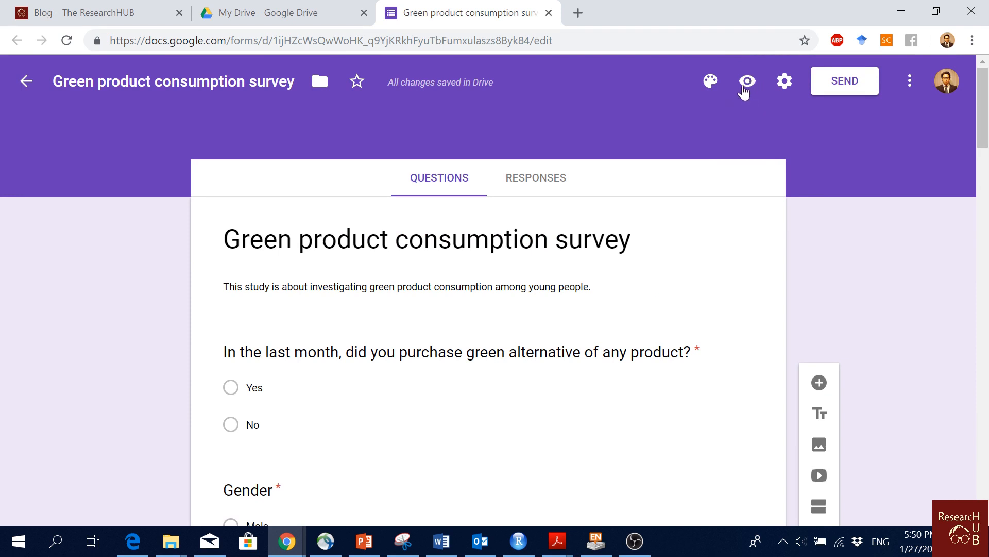
pyautogui.click(748, 83)
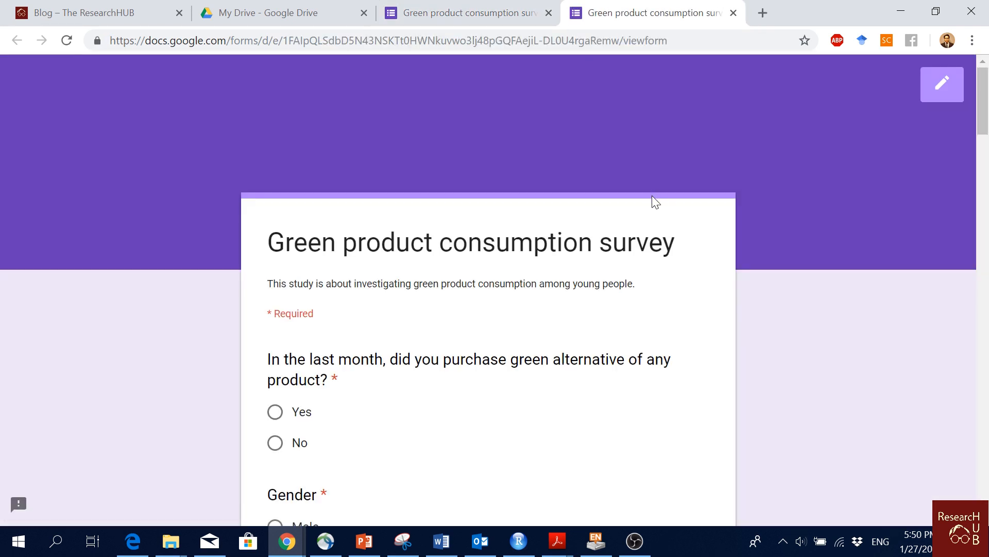
pyautogui.scroll(-3, 629, 218)
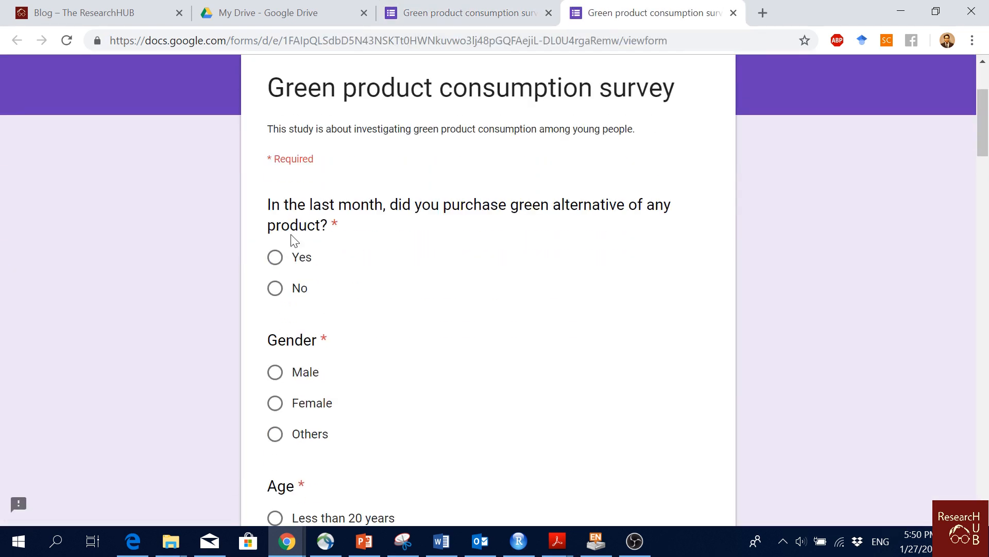
pyautogui.scroll(-3, 366, 232)
pyautogui.scroll(3, 378, 200)
pyautogui.scroll(-6, 327, 211)
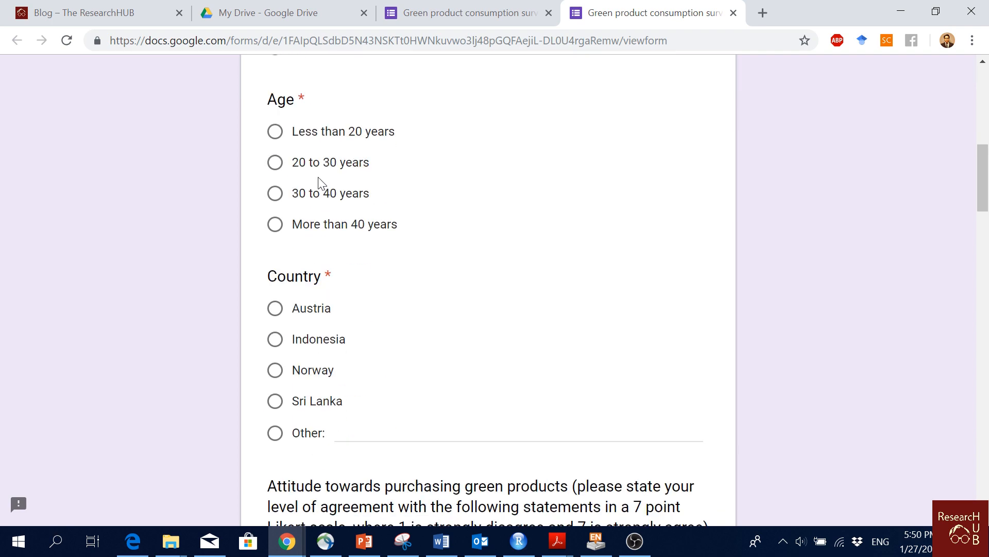
pyautogui.scroll(5, 322, 182)
# In the preview, answer Yes to the green alternative purchase question and Male to the Gender question
pyautogui.click(276, 180)
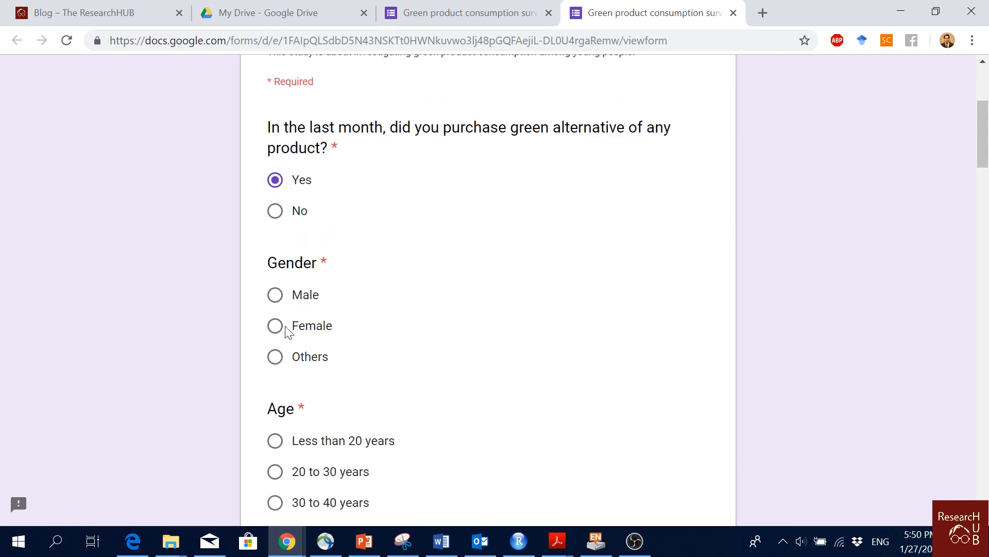
pyautogui.click(281, 298)
pyautogui.scroll(-8, 312, 317)
pyautogui.scroll(-11, 316, 323)
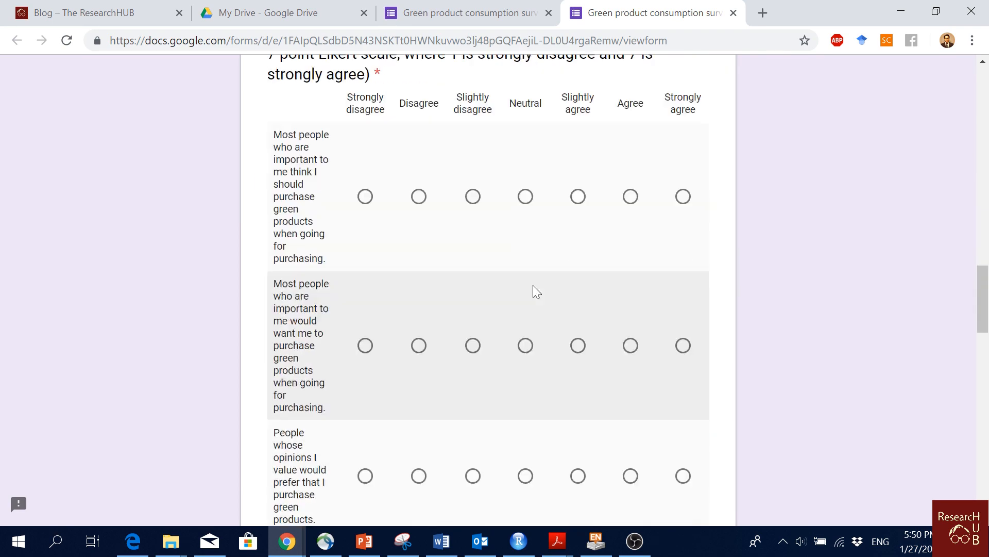
# In the preview's life satisfaction grid, answer Slightly disagree for the first statement, Neutral for the second and third, and Slightly agree for the fourth
pyautogui.scroll(-13, 509, 274)
pyautogui.scroll(-9, 501, 275)
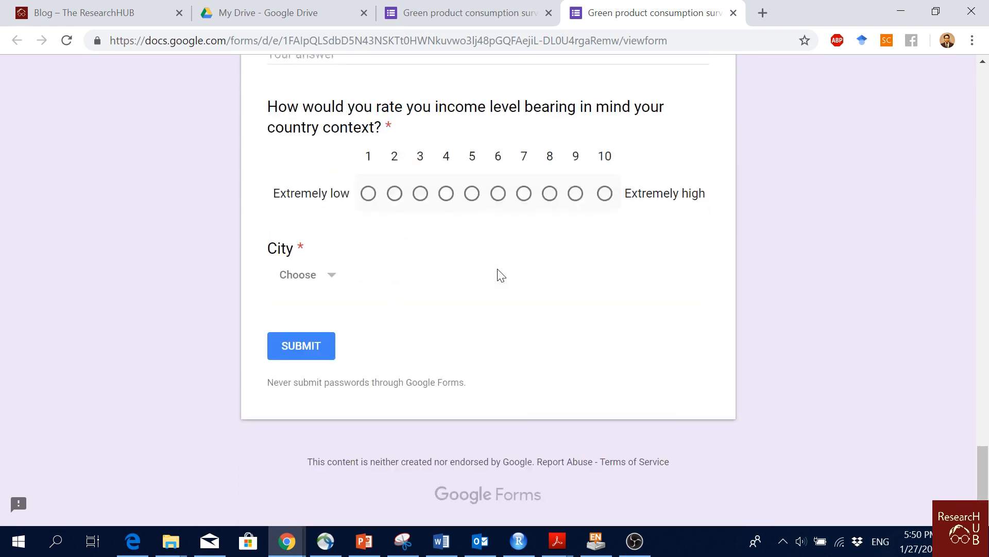
pyautogui.scroll(12, 498, 276)
pyautogui.click(469, 160)
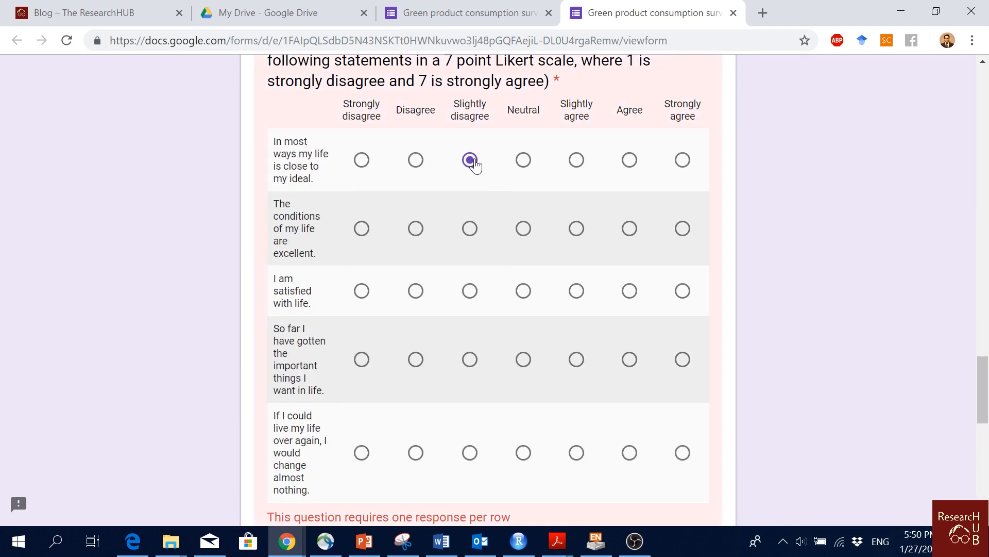
pyautogui.click(524, 231)
pyautogui.click(524, 292)
pyautogui.click(577, 360)
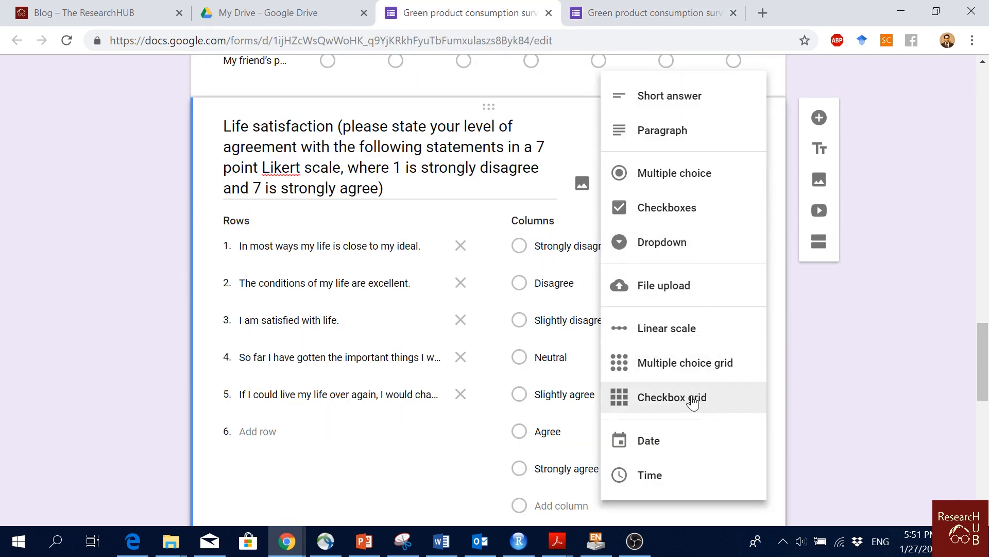
# Return to the preview and try Neutral, Slightly agree, Agree and Strongly agree for the first life satisfaction statement
pyautogui.click(630, 18)
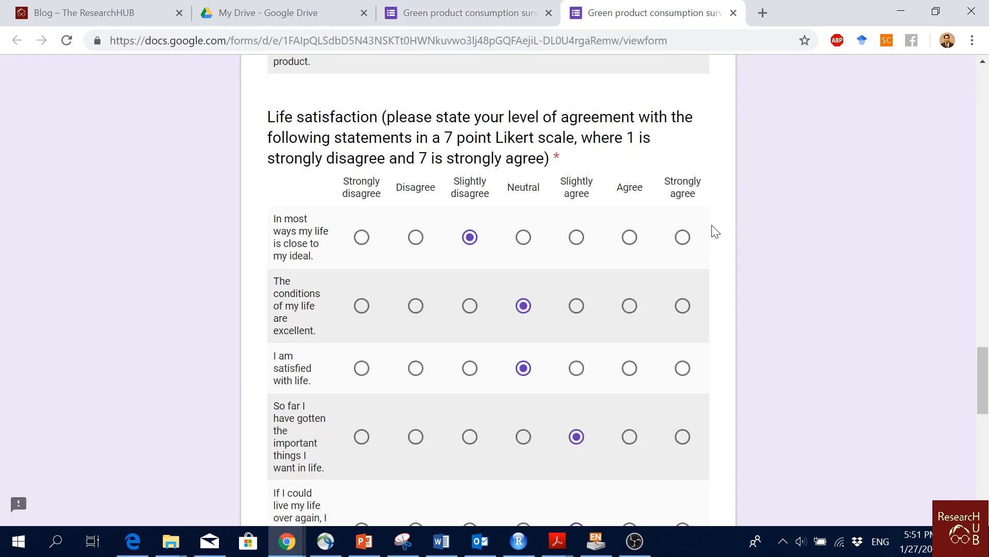
pyautogui.click(526, 246)
pyautogui.click(579, 253)
pyautogui.click(629, 238)
pyautogui.click(683, 238)
# Test the Name of university and comments fields in the preview by entering them without giving an answer
pyautogui.scroll(-5, 694, 259)
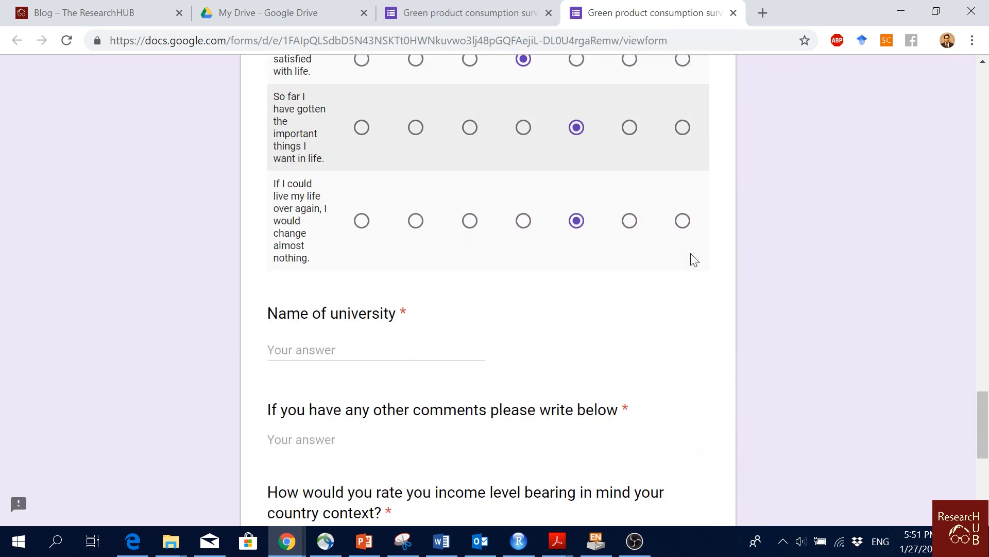
pyautogui.scroll(-4, 694, 259)
pyautogui.click(414, 114)
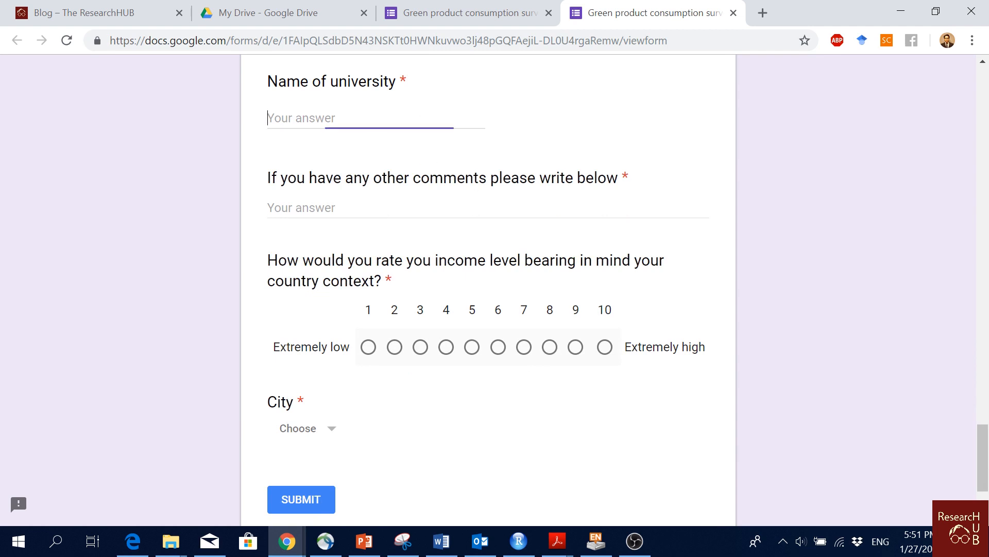
pyautogui.press('Tab')
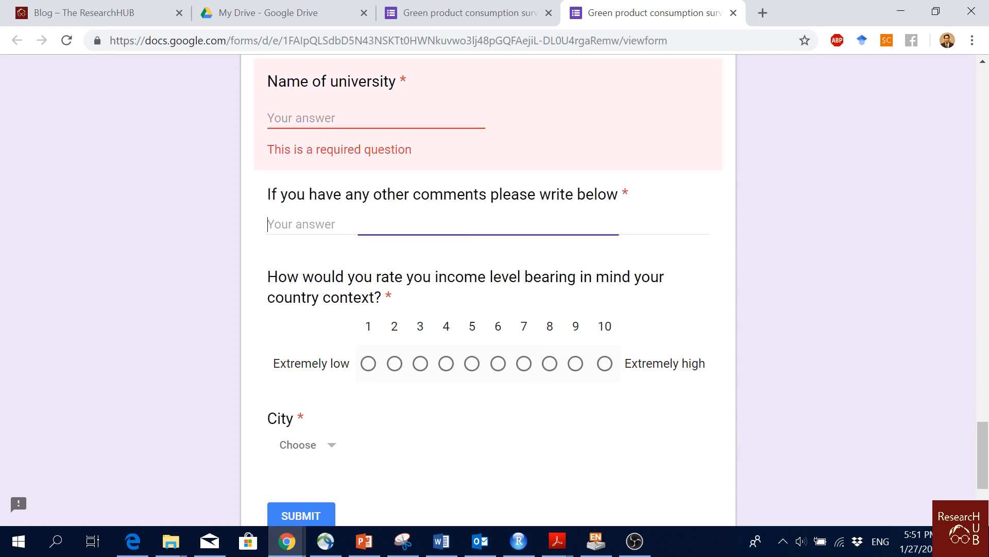
# Rate the income level as 10 in the preview and view the City dropdown's options without choosing one
pyautogui.scroll(-3, 438, 231)
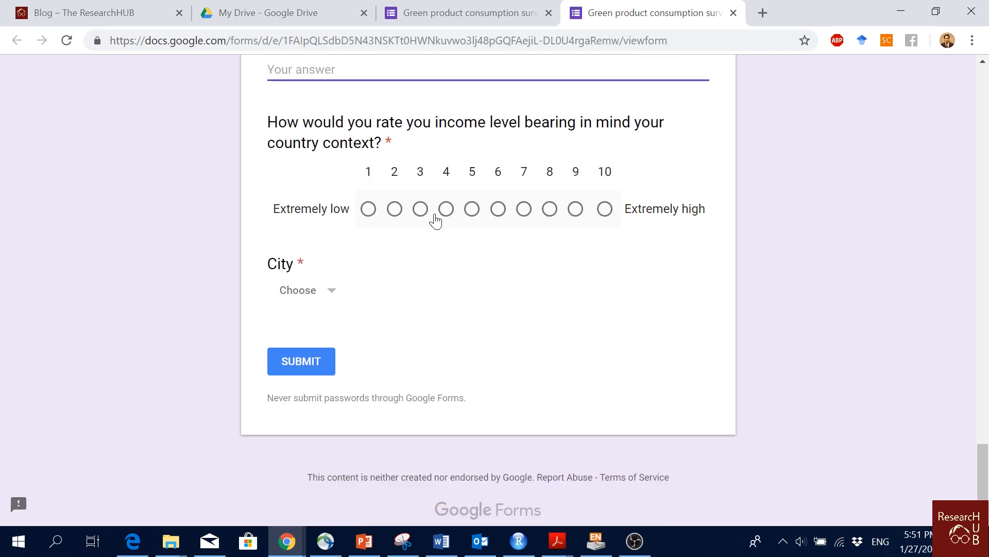
pyautogui.click(370, 214)
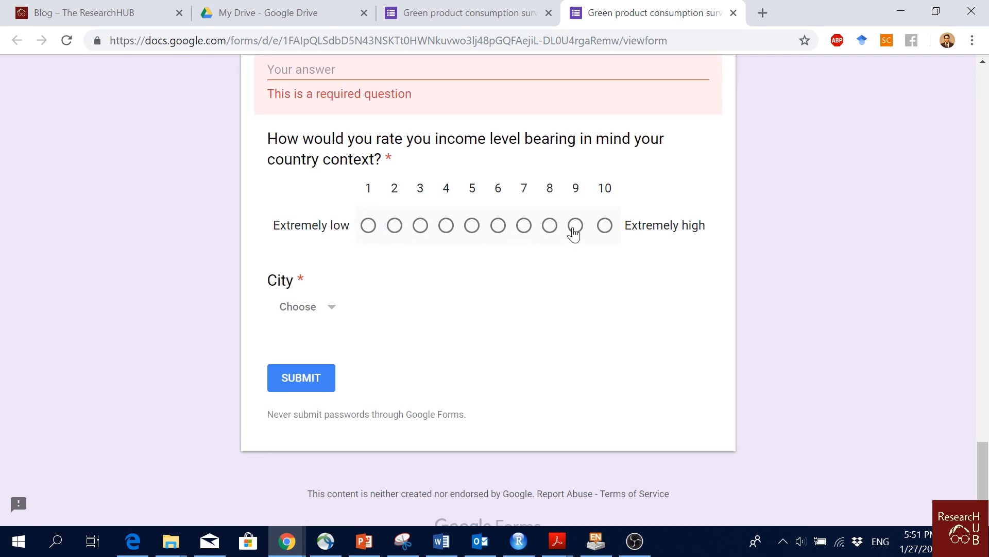
pyautogui.click(575, 229)
pyautogui.click(605, 226)
pyautogui.click(332, 313)
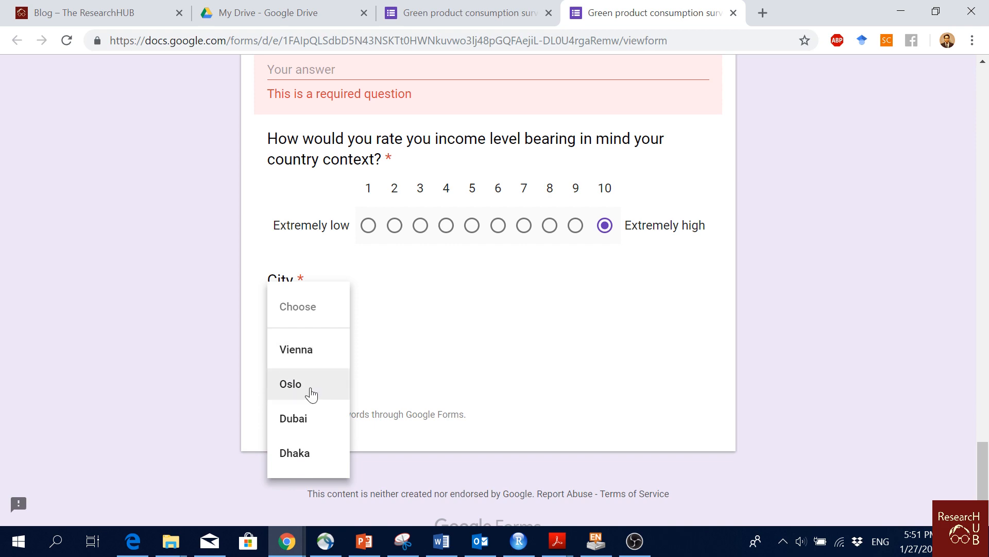
pyautogui.click(817, 286)
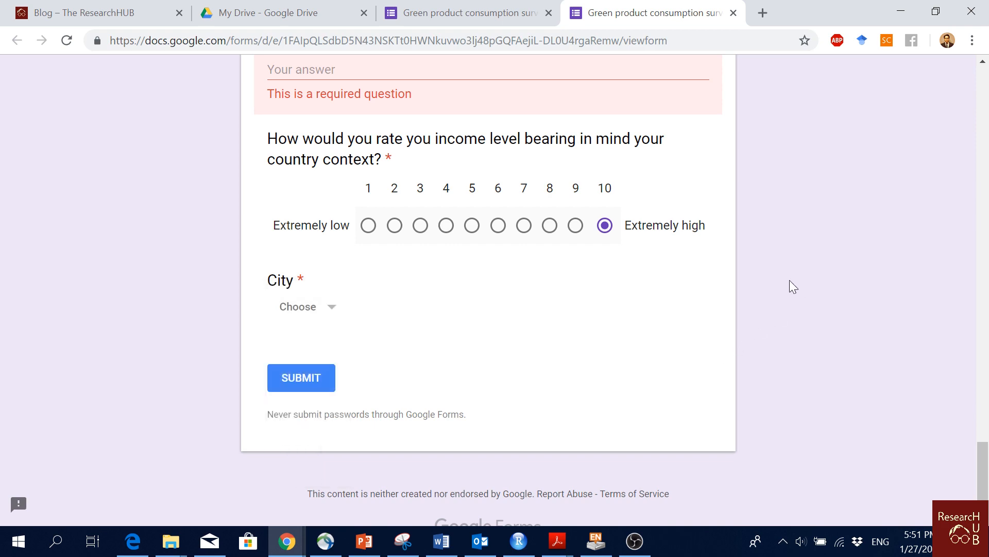
# Go back from the preview to the form editor, at the start of the survey
pyautogui.scroll(10, 857, 313)
pyautogui.scroll(10, 859, 312)
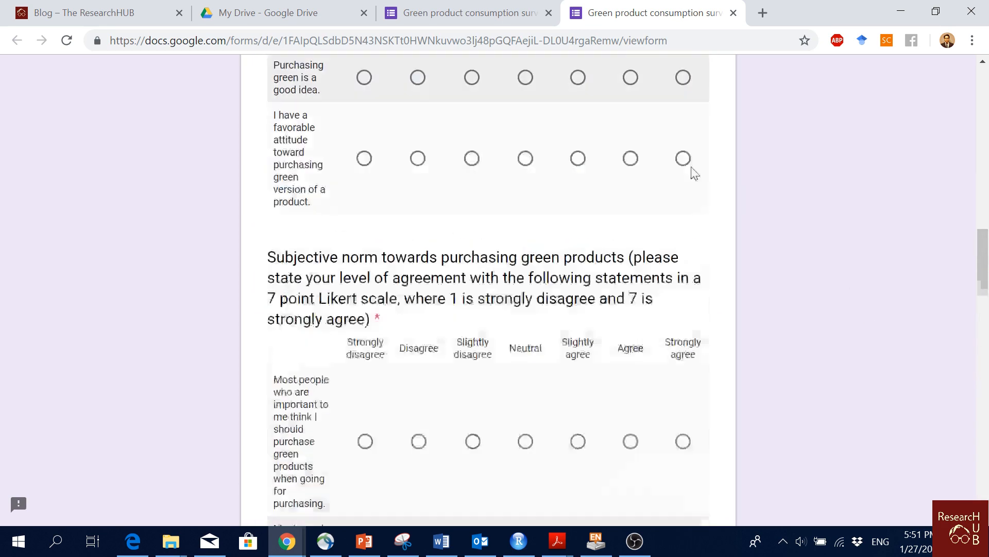
pyautogui.scroll(10, 757, 233)
pyautogui.scroll(8, 757, 231)
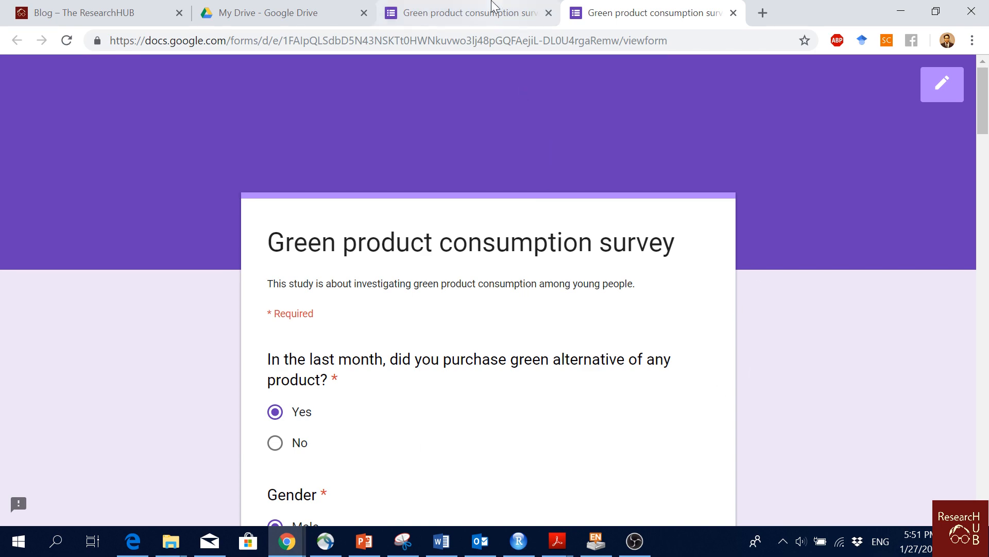
pyautogui.click(464, 13)
pyautogui.click(891, 314)
pyautogui.scroll(15, 888, 309)
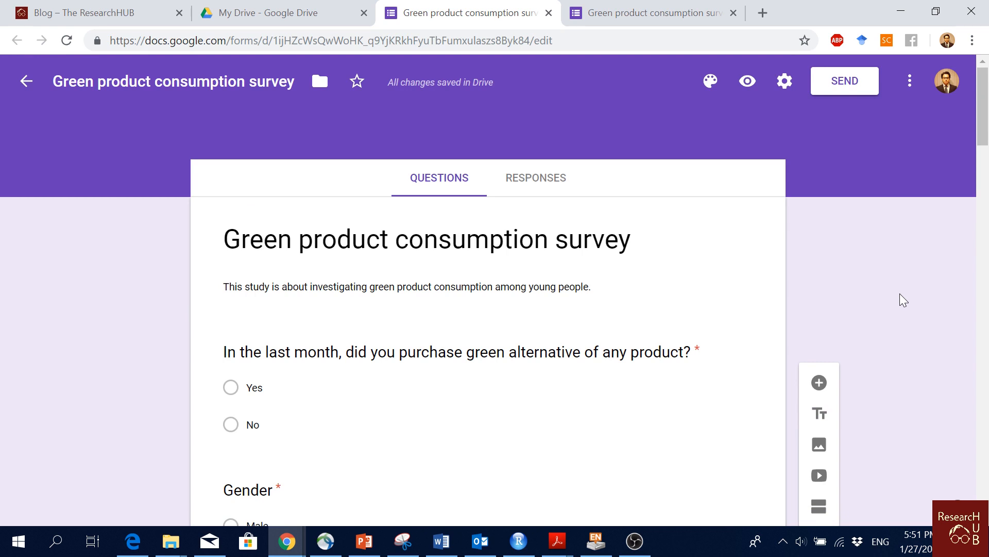
# Open the form's theme options and browse the Work and School header images
pyautogui.click(714, 83)
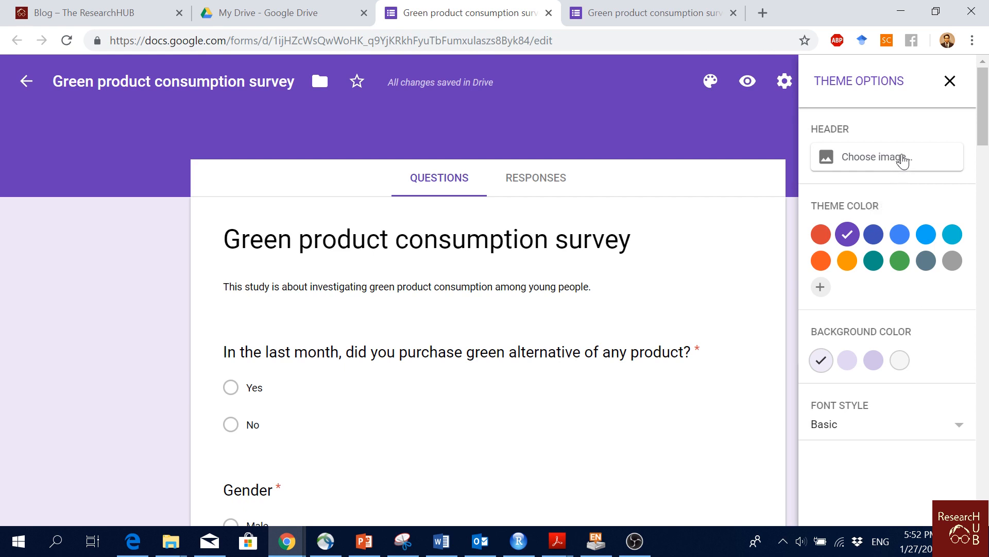
pyautogui.click(903, 161)
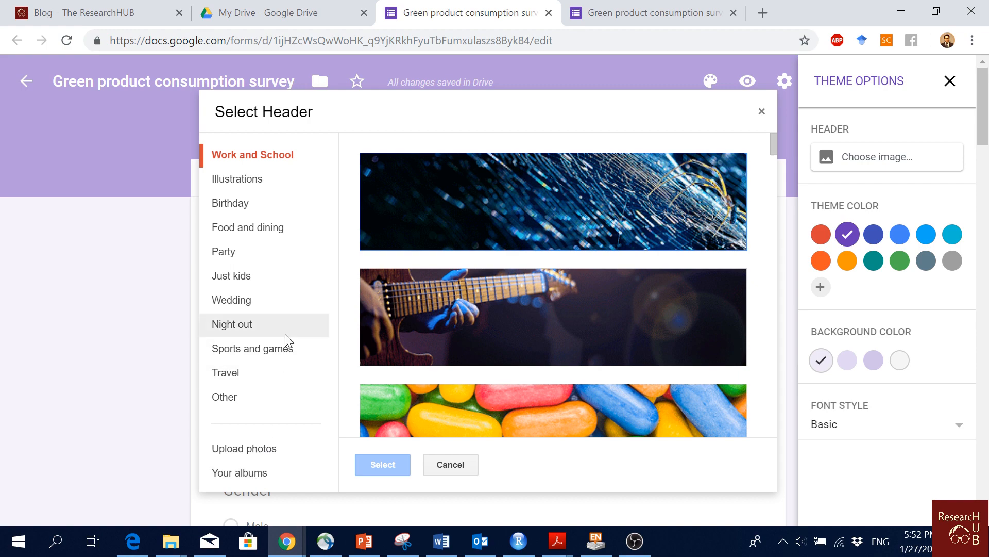
pyautogui.scroll(-12, 603, 336)
pyautogui.scroll(5, 592, 314)
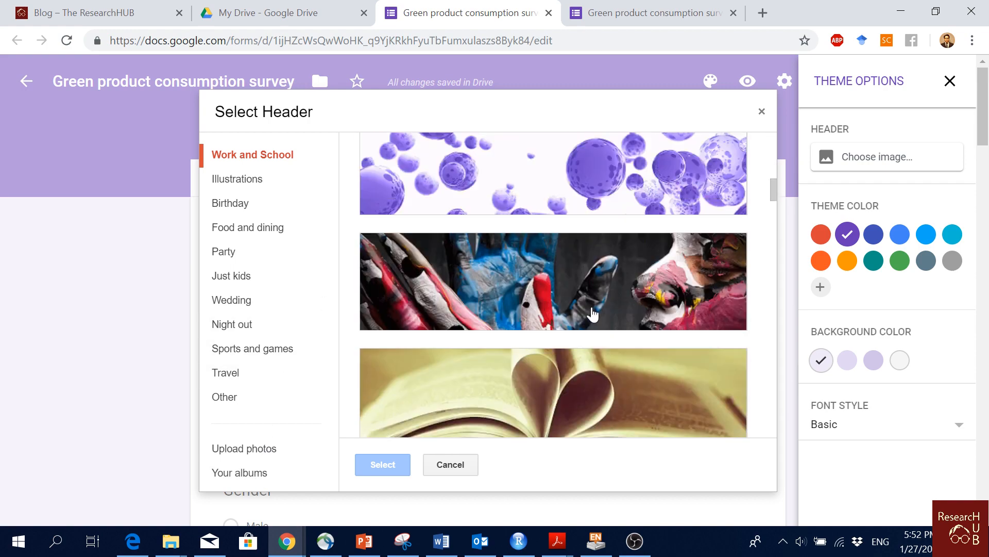
pyautogui.scroll(-8, 639, 319)
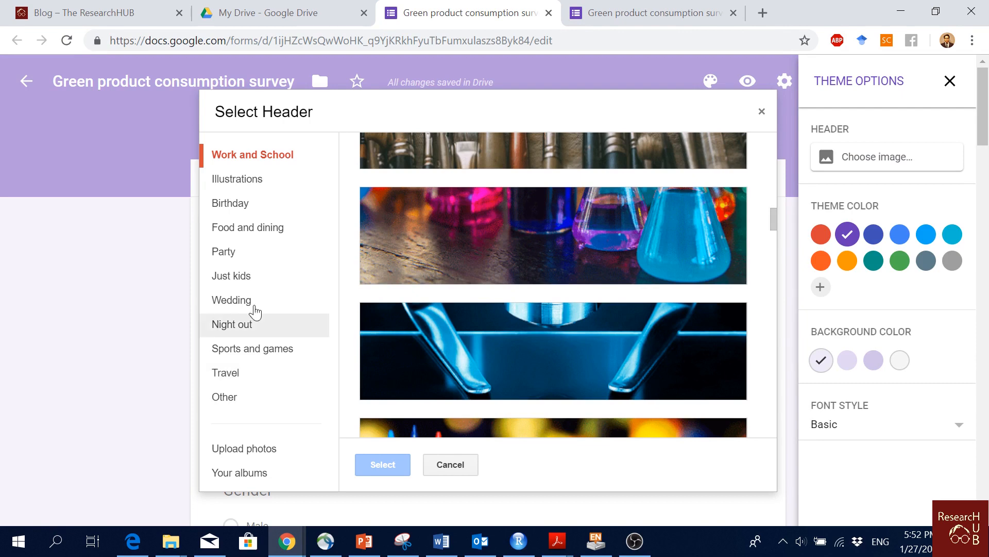
# Set the form's header to the Food and dining image of a shared meal on a wooden table seen from above
pyautogui.click(275, 239)
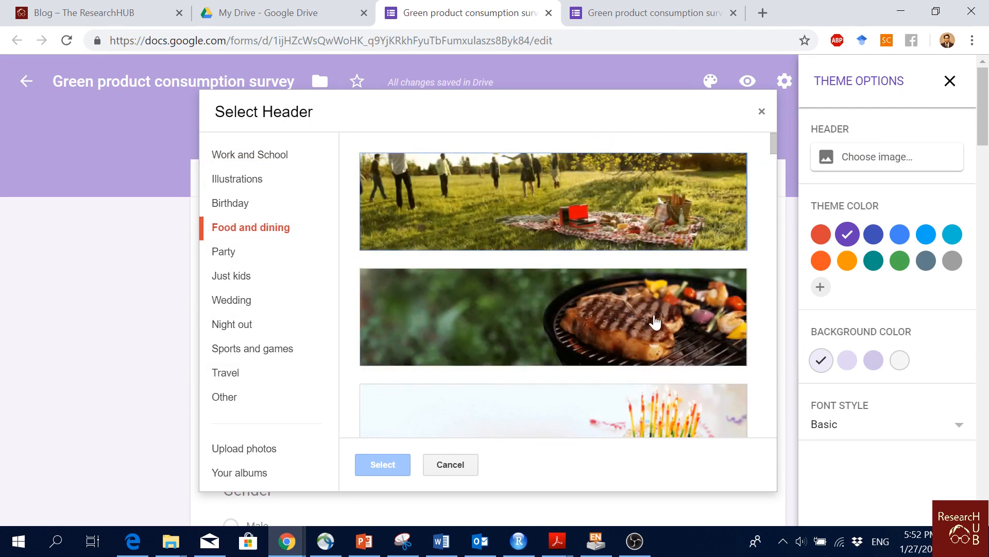
pyautogui.scroll(-6, 648, 325)
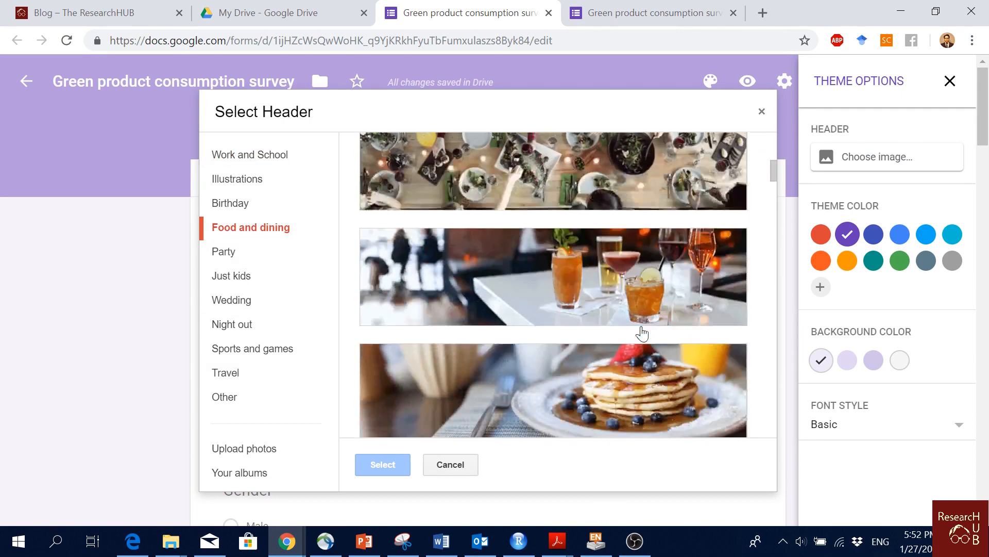
pyautogui.scroll(3, 639, 328)
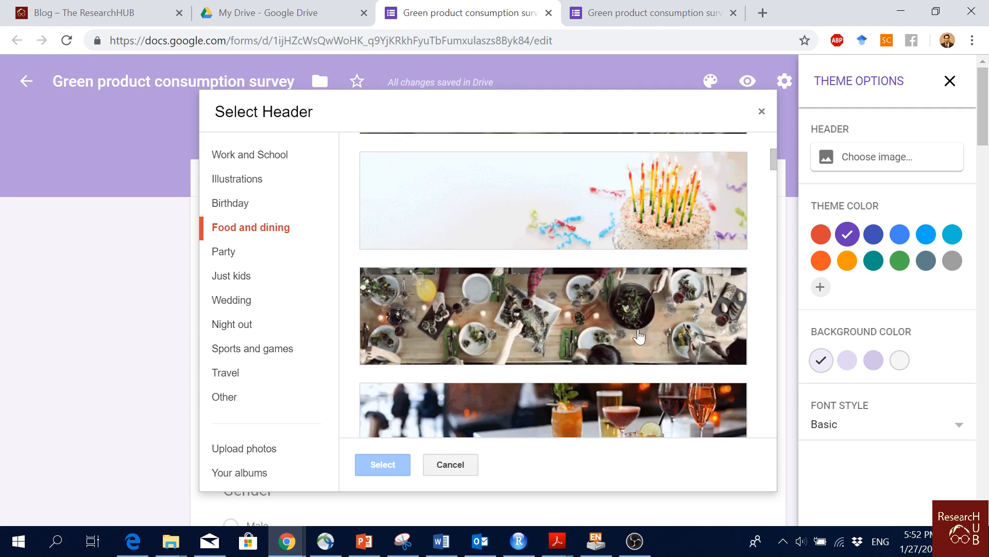
pyautogui.click(656, 321)
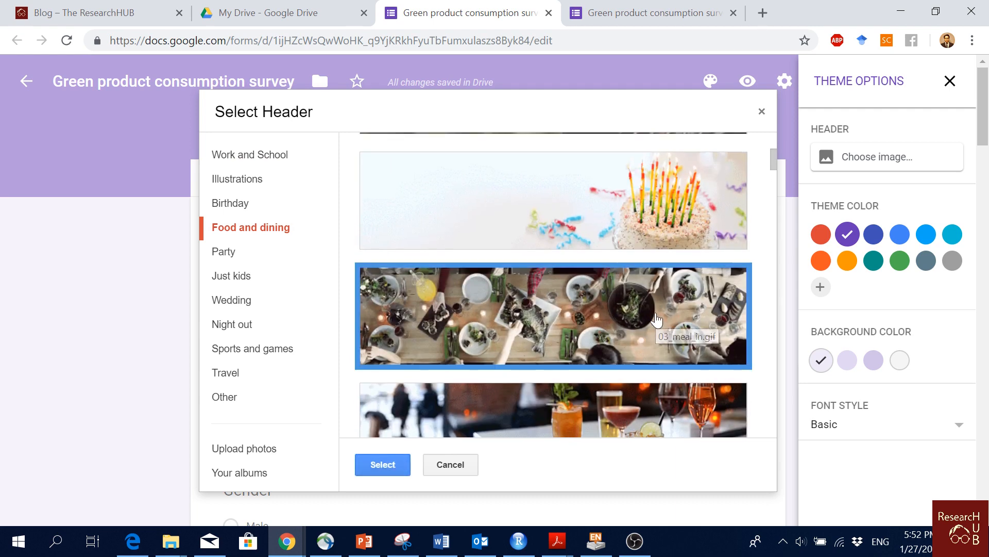
pyautogui.click(384, 465)
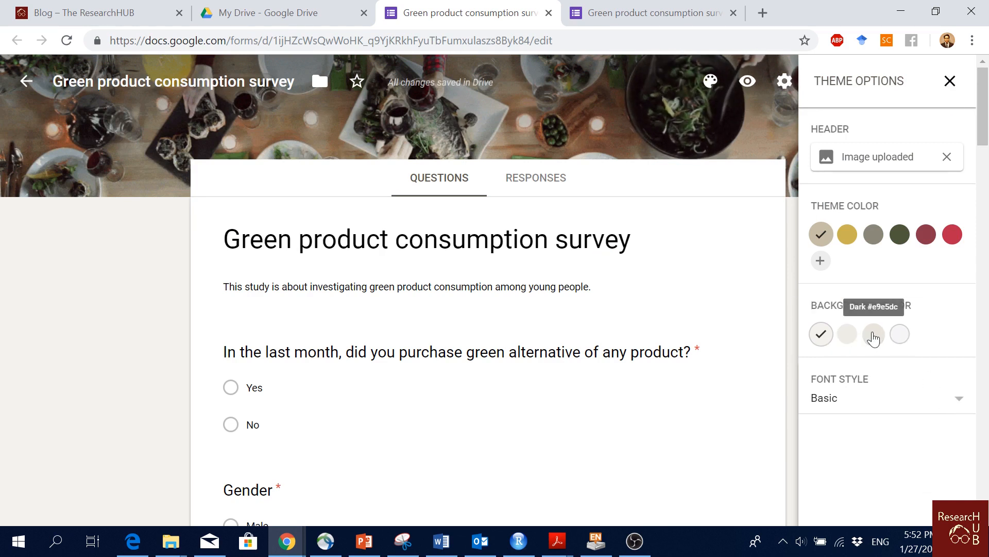
# Try the Playful font style on the form and restore Basic
pyautogui.click(956, 402)
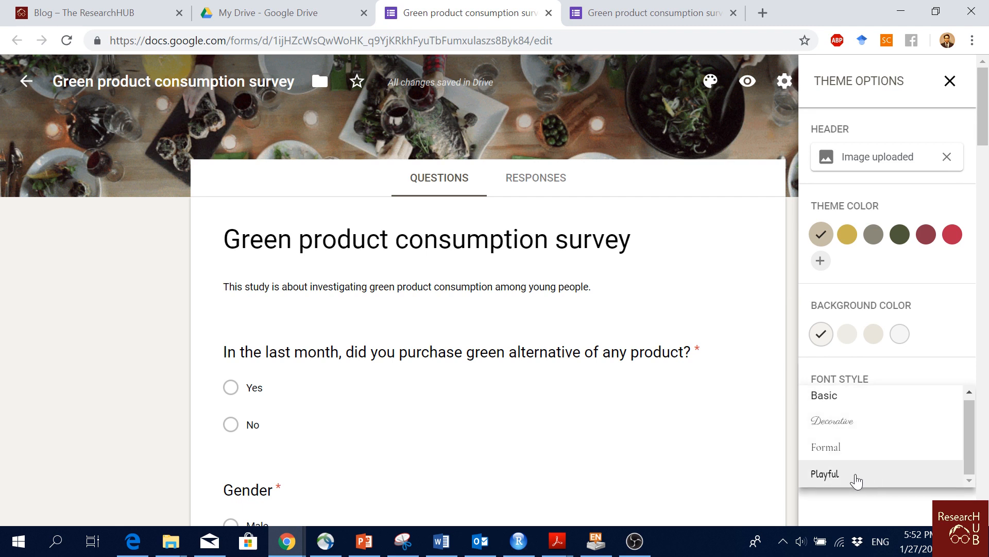
pyautogui.click(854, 476)
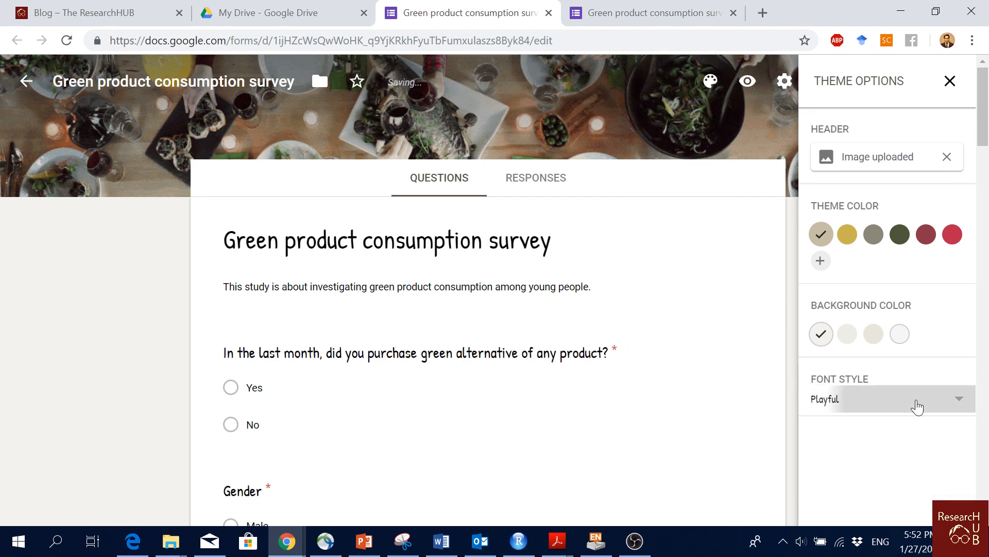
pyautogui.click(915, 400)
pyautogui.click(873, 328)
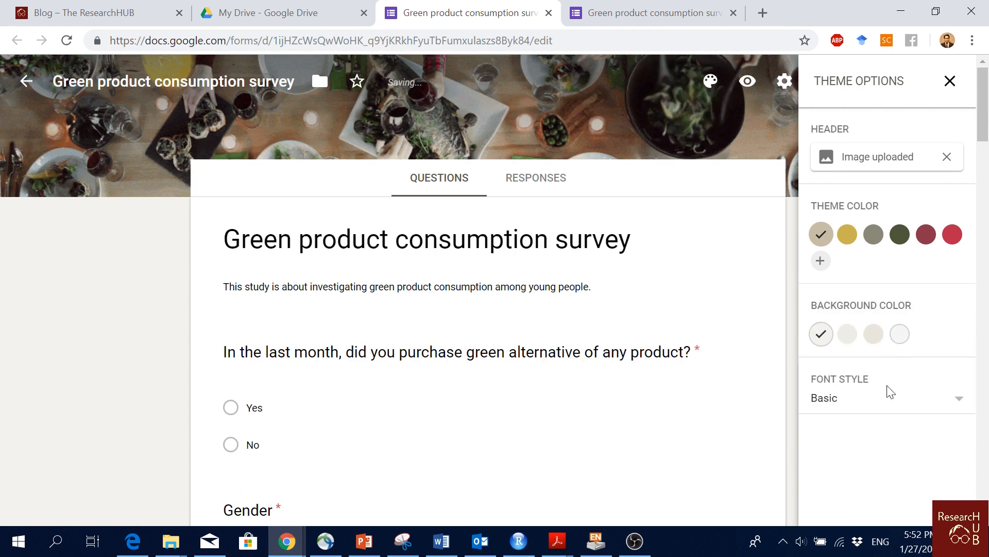
# Set the form's font style to Formal, close the theme options and check the questions in the new font
pyautogui.click(884, 404)
pyautogui.click(862, 461)
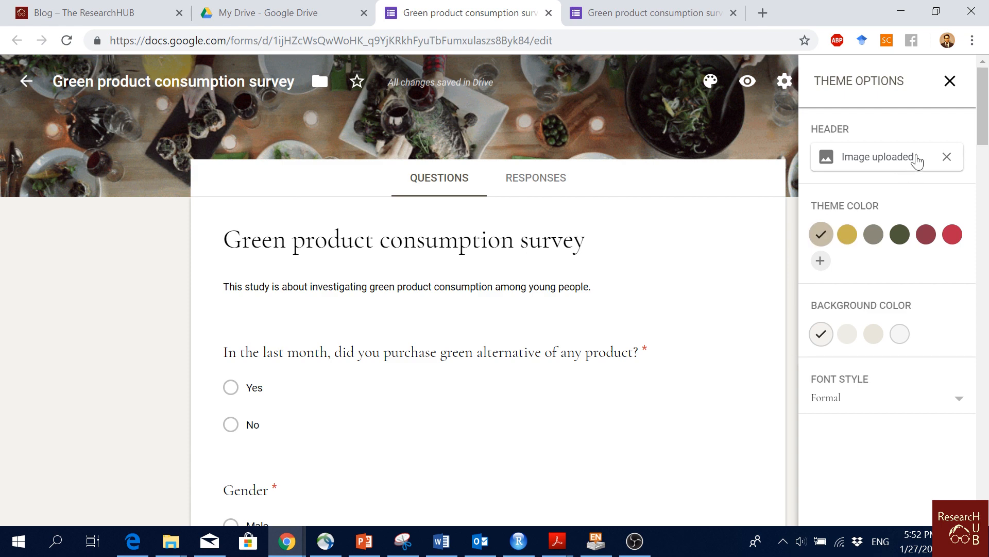
pyautogui.click(950, 80)
pyautogui.scroll(-9, 880, 263)
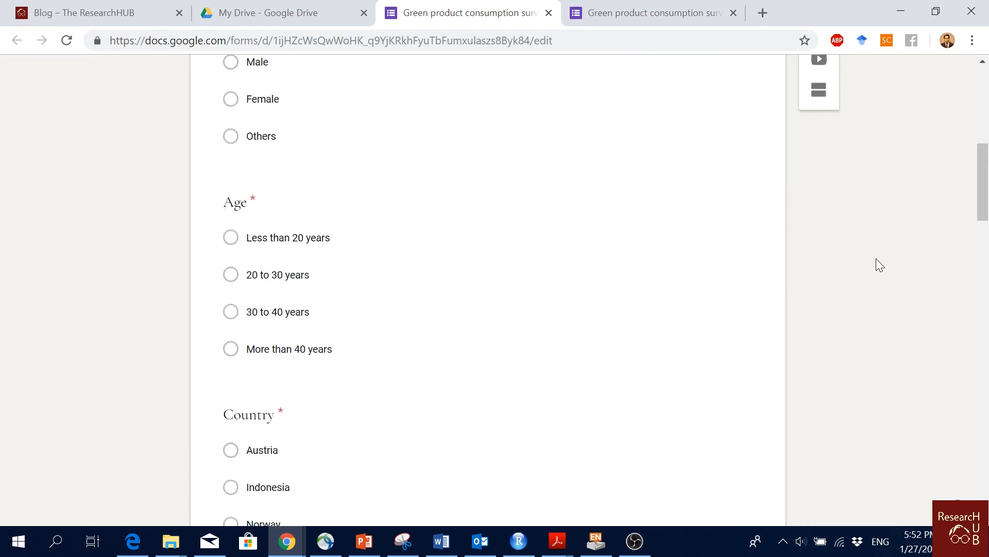
pyautogui.scroll(-7, 876, 263)
pyautogui.scroll(16, 850, 216)
# Switch to the survey's preview and reload it, discarding the test answers
pyautogui.click(681, 5)
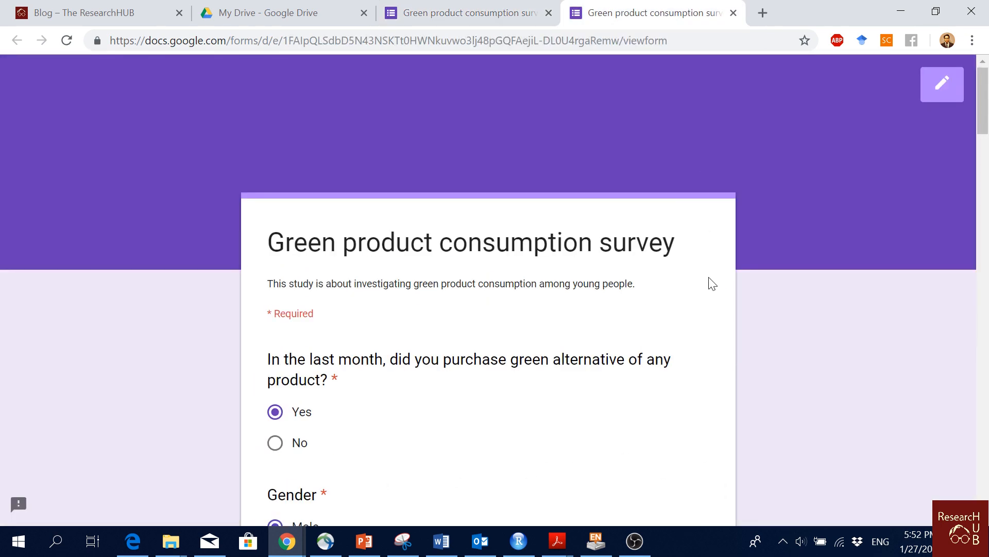
pyautogui.rightClick(788, 116)
pyautogui.click(834, 167)
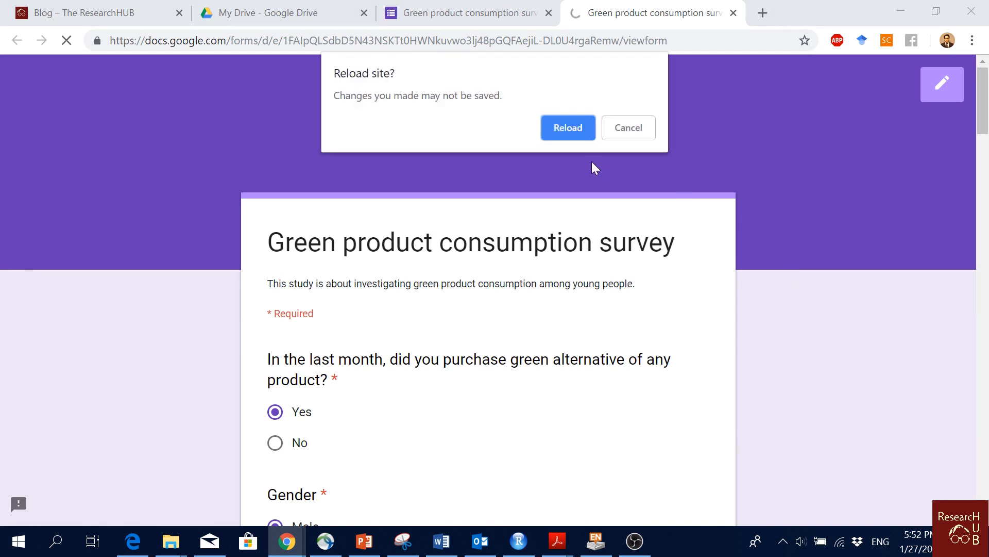
pyautogui.click(572, 133)
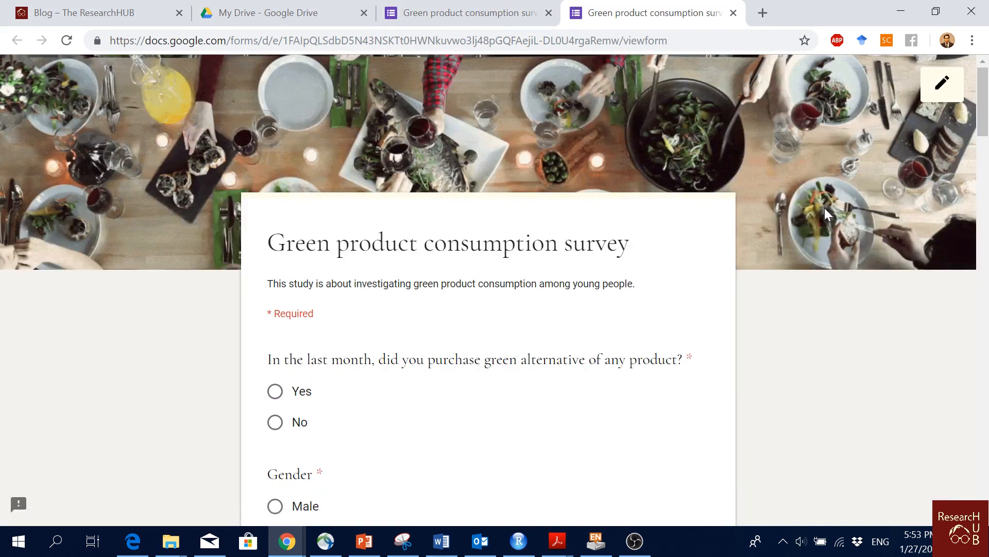
# Look through the restyled preview from the header to the City question and return to the form editor
pyautogui.scroll(-4, 851, 201)
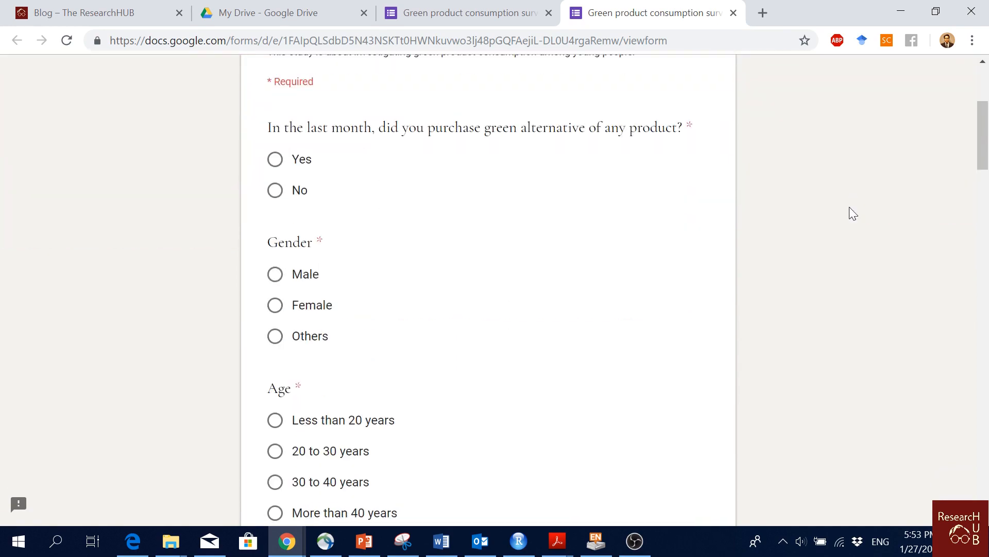
pyautogui.scroll(-20, 849, 209)
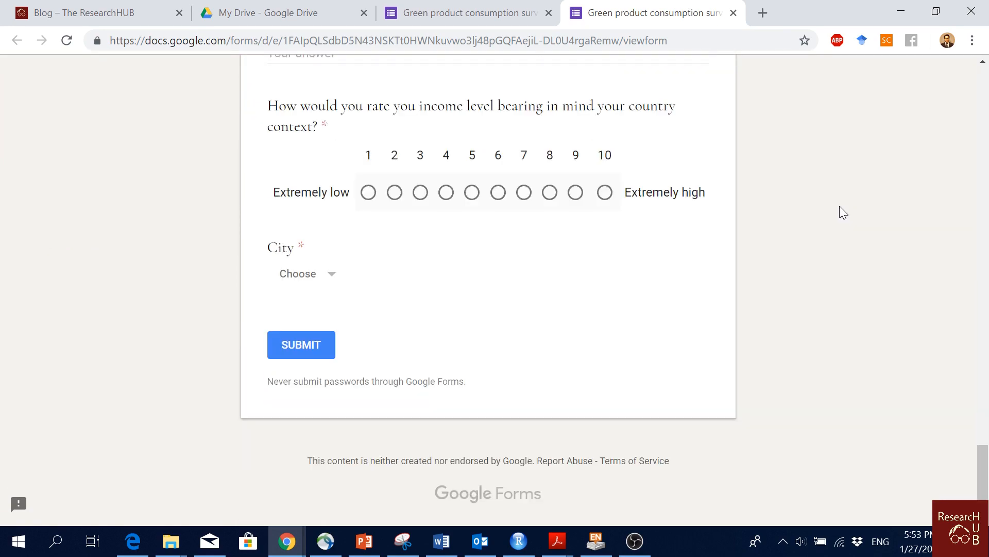
pyautogui.scroll(20, 839, 207)
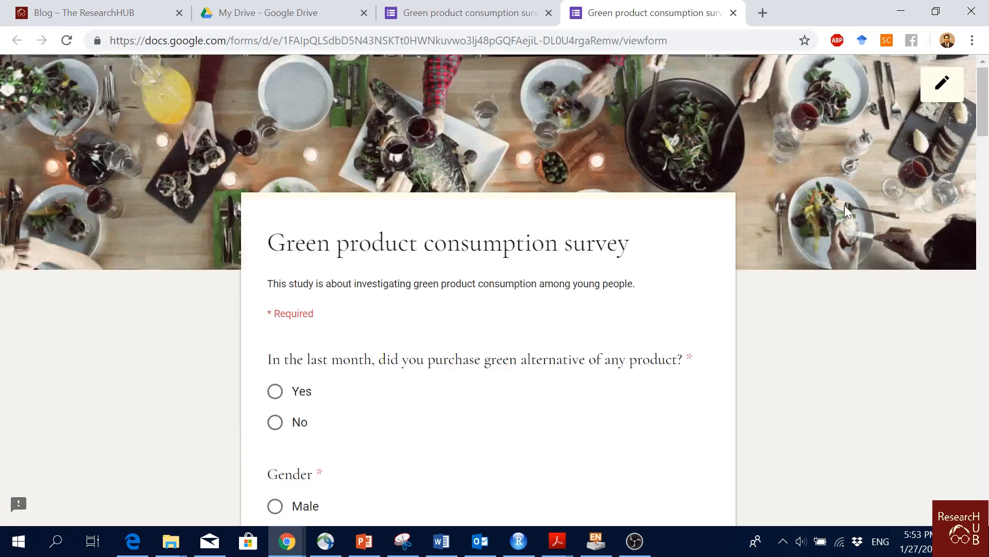
pyautogui.click(453, 12)
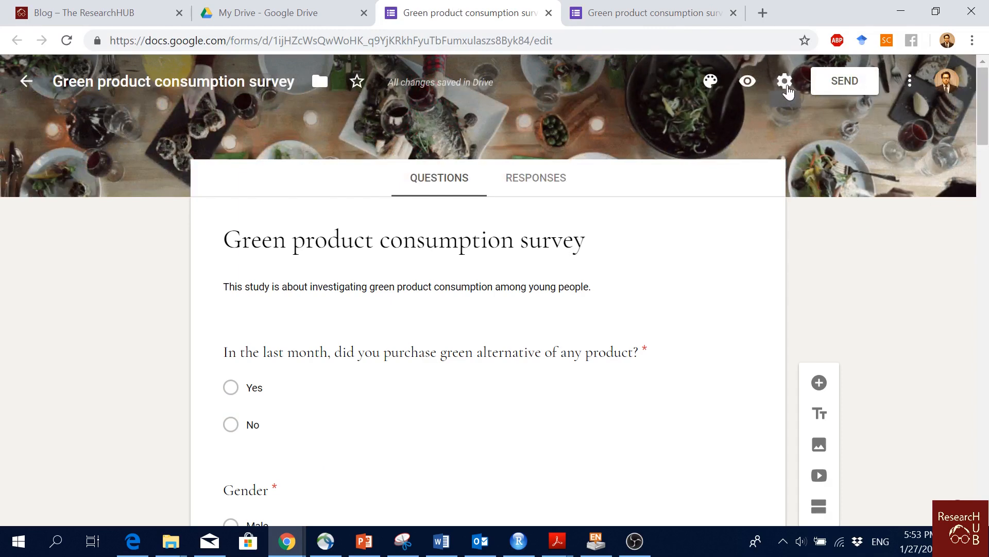
# In the form's settings, turn on Collect email addresses and See summary charts and text responses, leaving Limit to 1 response off
pyautogui.click(786, 84)
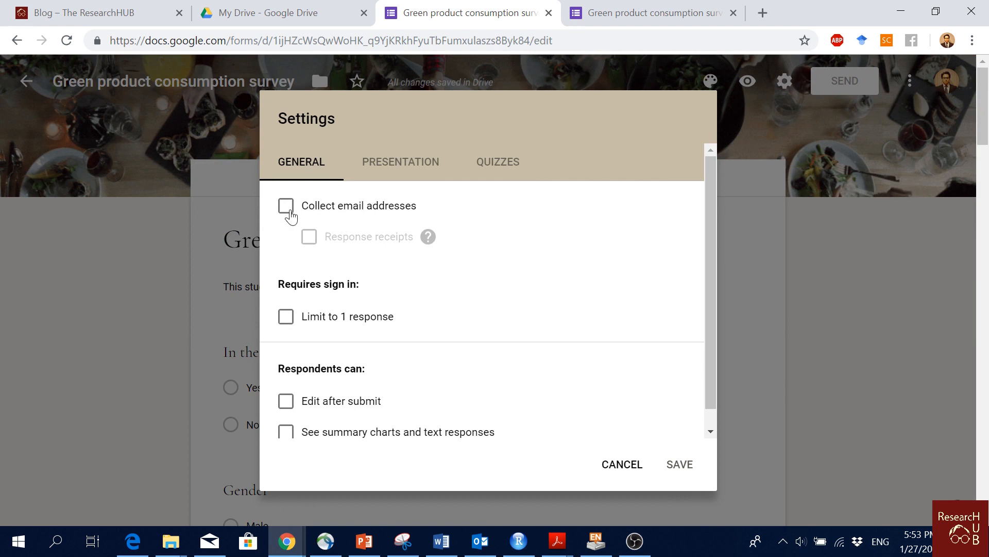
pyautogui.click(286, 206)
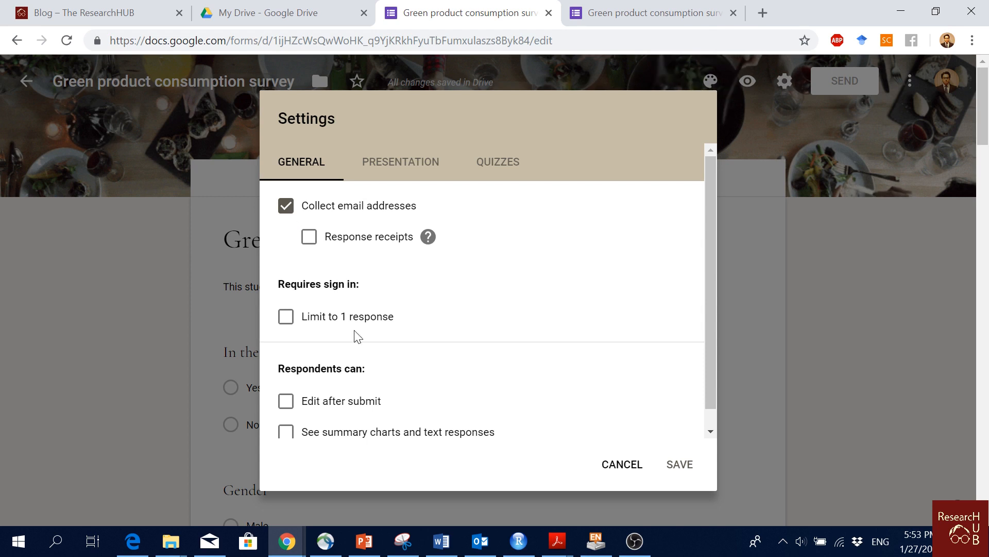
pyautogui.click(325, 319)
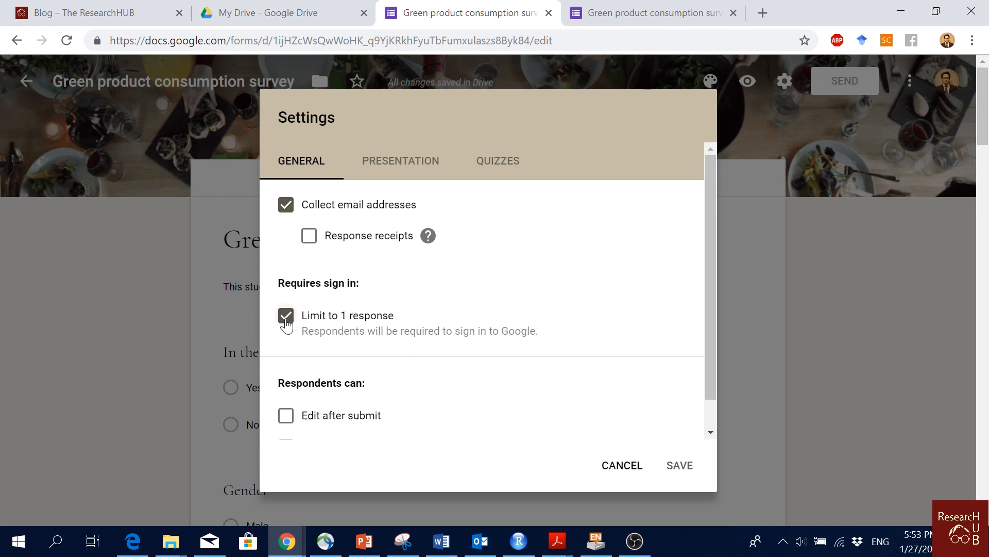
pyautogui.click(286, 317)
pyautogui.scroll(-1, 470, 295)
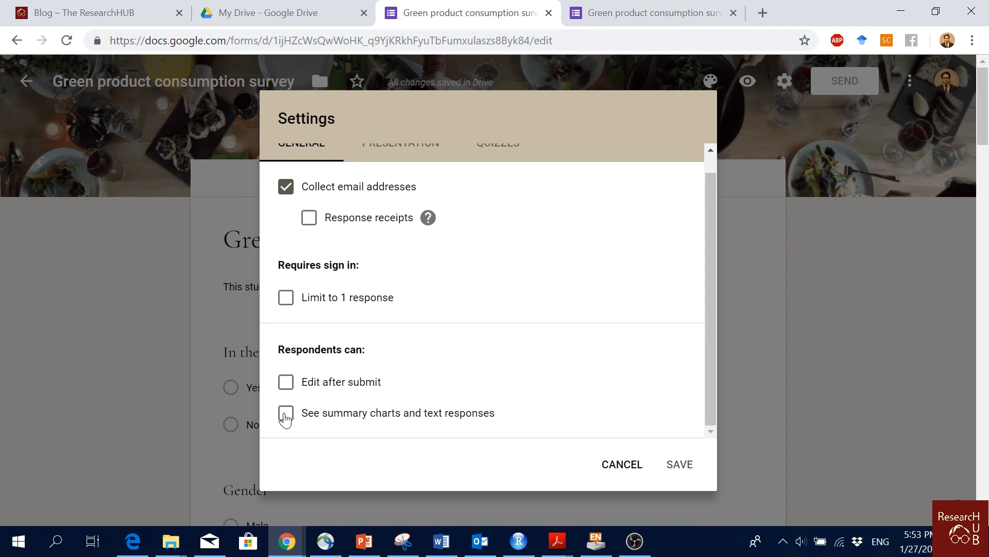
pyautogui.click(286, 416)
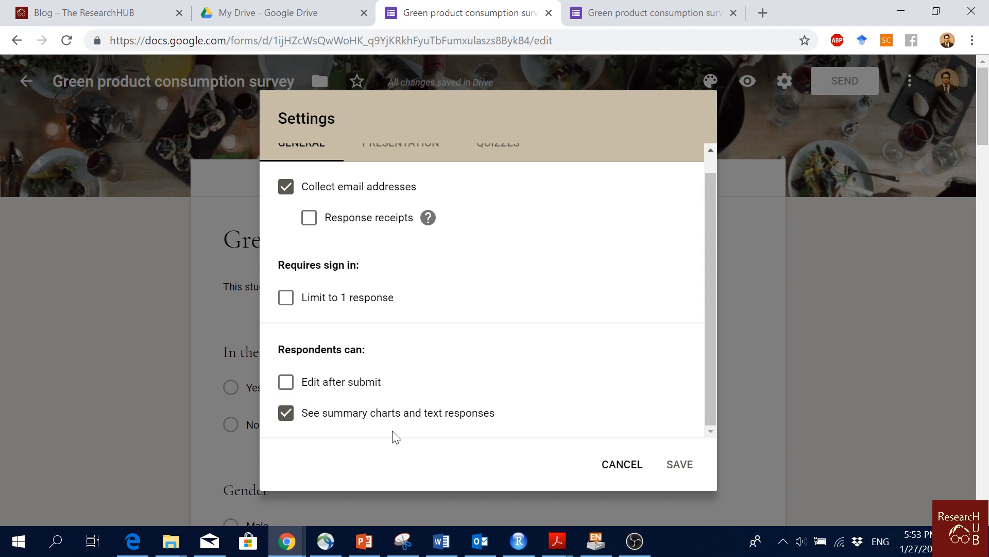
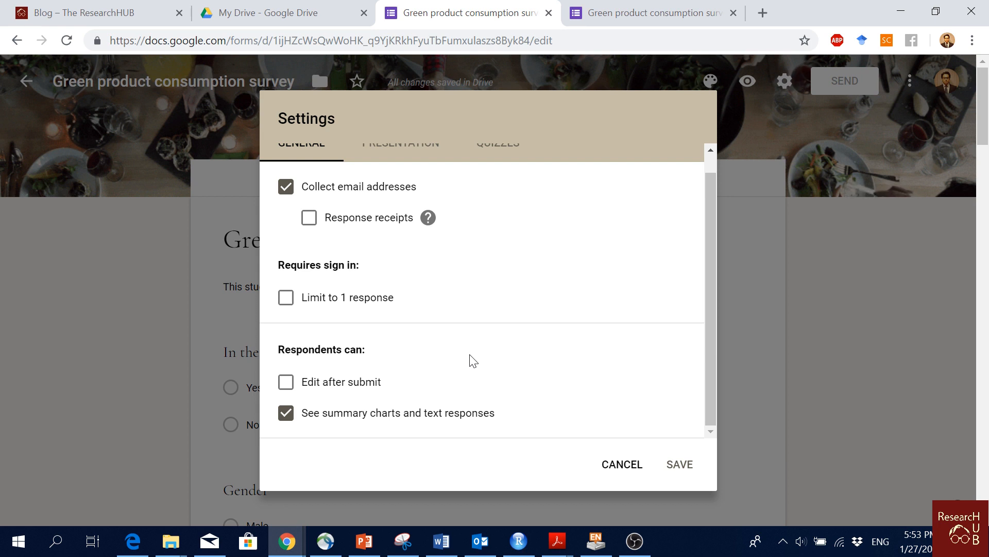
# Turn on the progress bar and enter the confirmation message "Thank you you time and paitence in responding to our survey."
pyautogui.scroll(1, 454, 344)
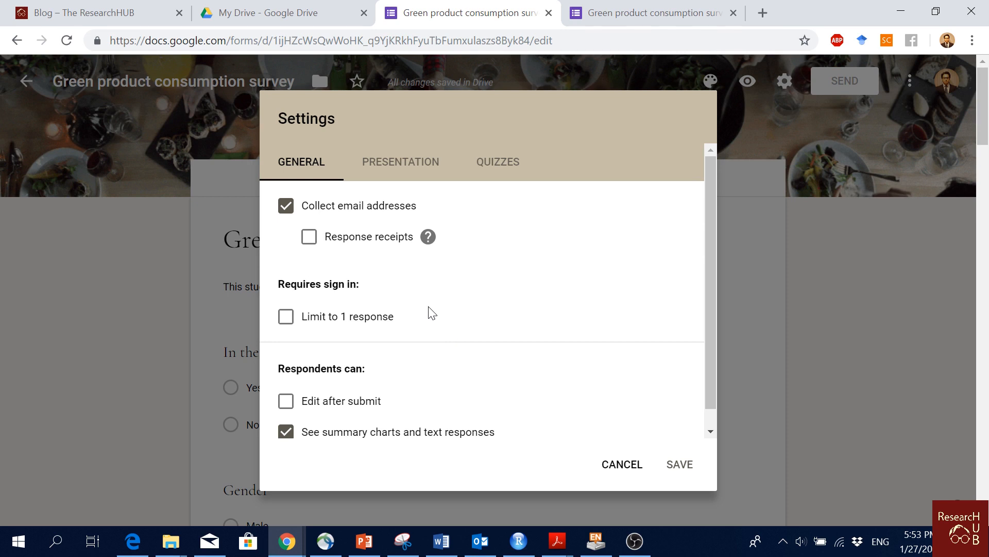
pyautogui.click(413, 162)
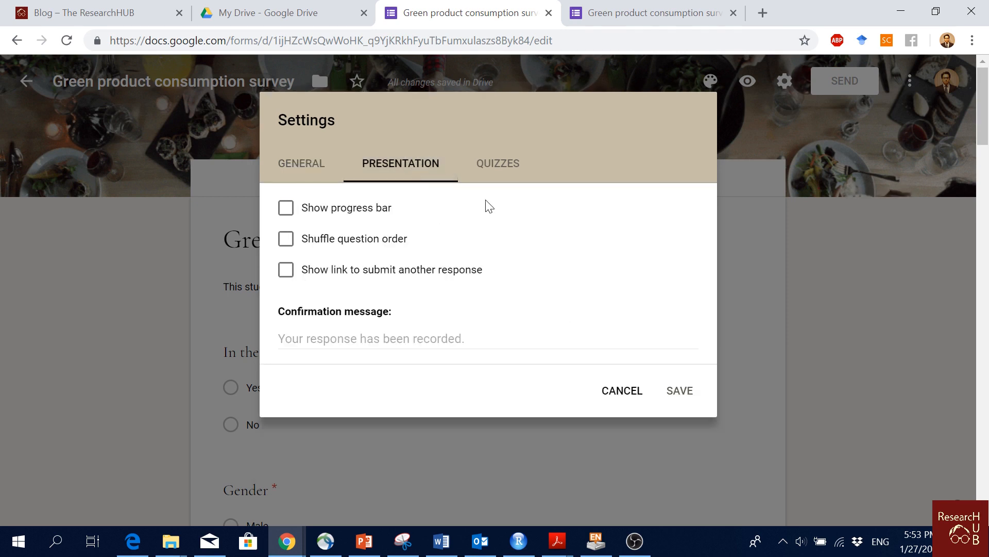
pyautogui.click(363, 208)
pyautogui.click(381, 339)
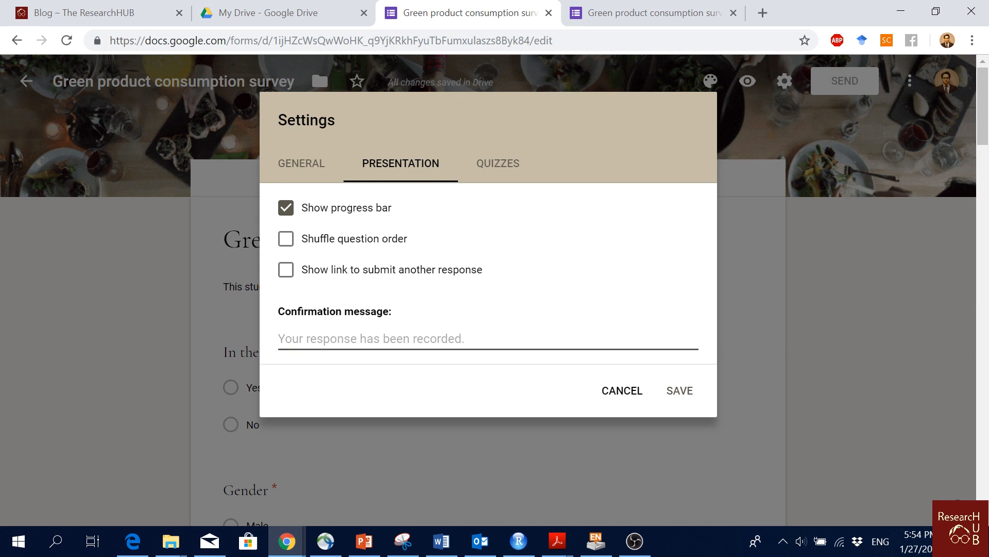
pyautogui.write('Ty')
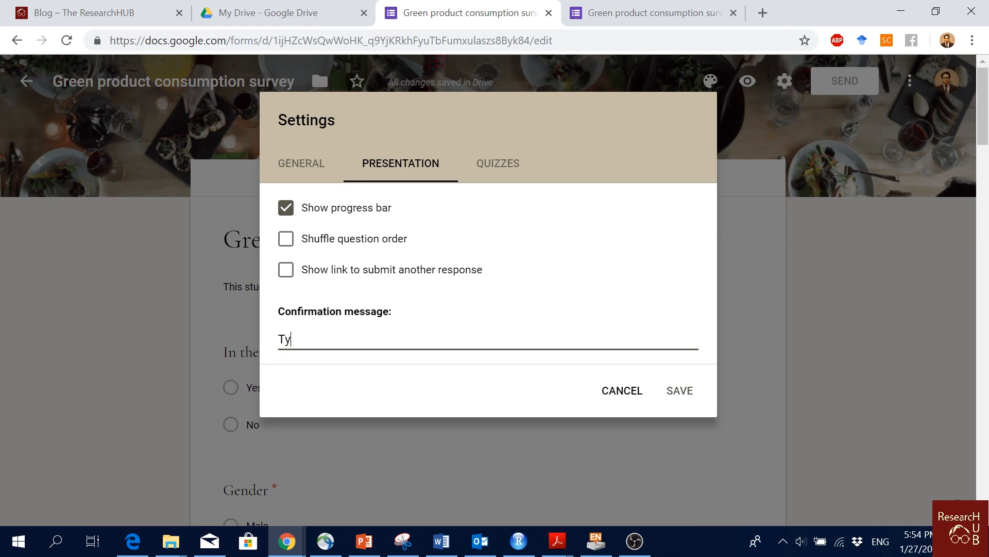
pyautogui.write('hank yo')
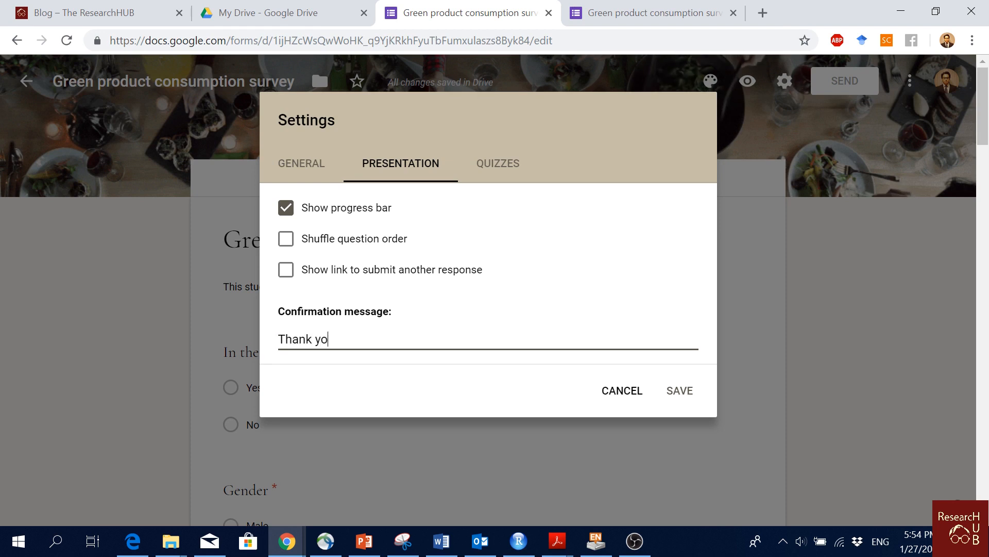
pyautogui.write('u you time and paitence in respo')
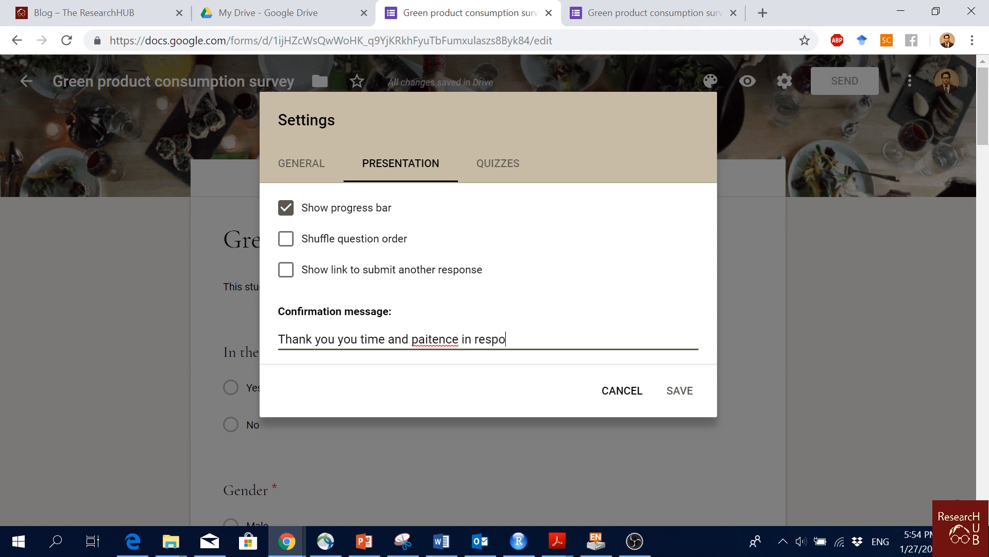
pyautogui.write('ng to out')
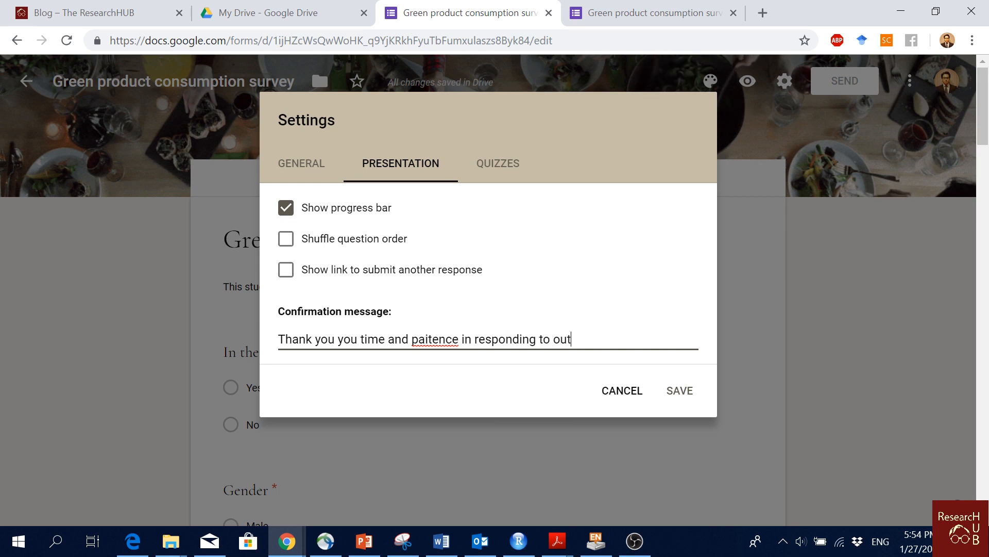
pyautogui.press('BackSpace')
pyautogui.write('r survey.')
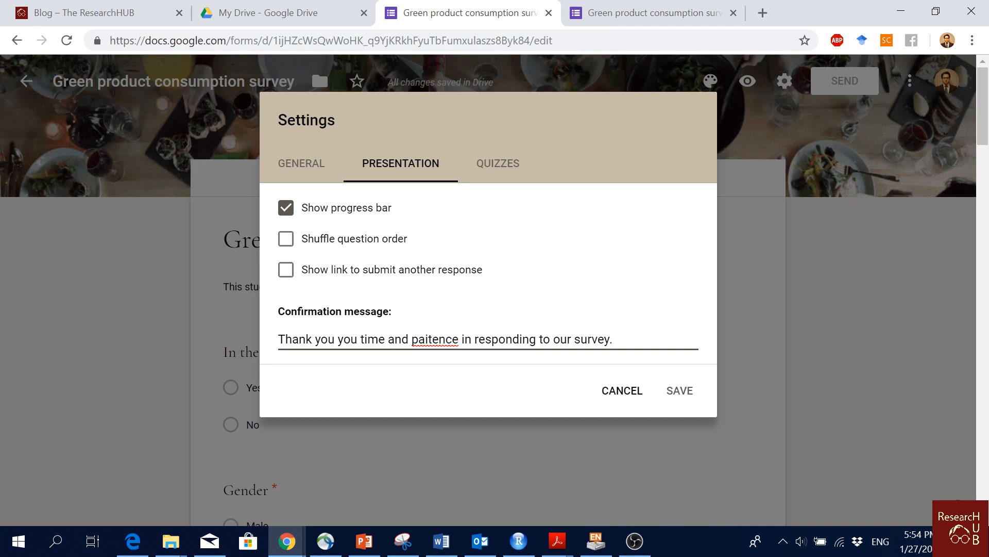
# Correct the misspelled word in the confirmation message to "patience" and save the form settings
pyautogui.rightClick(446, 340)
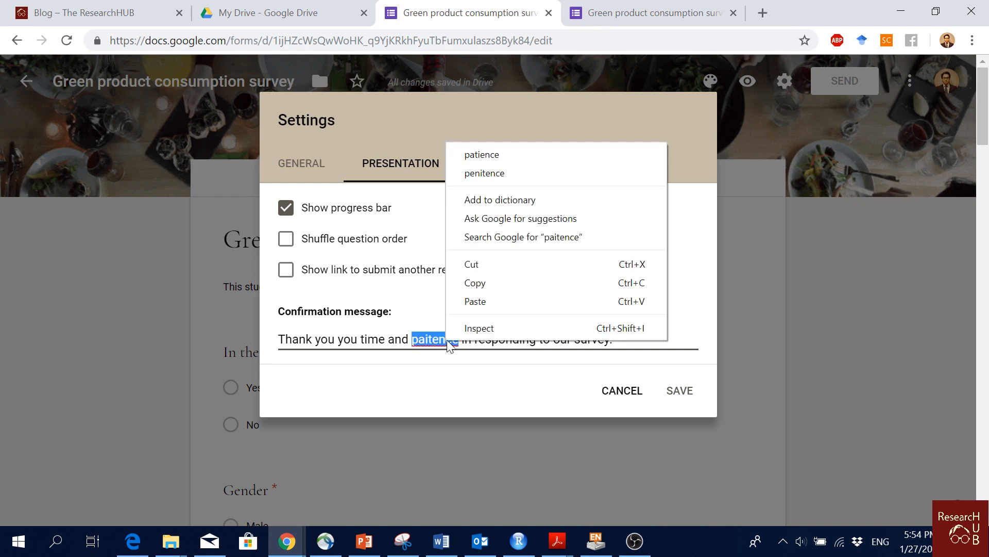
pyautogui.click(557, 172)
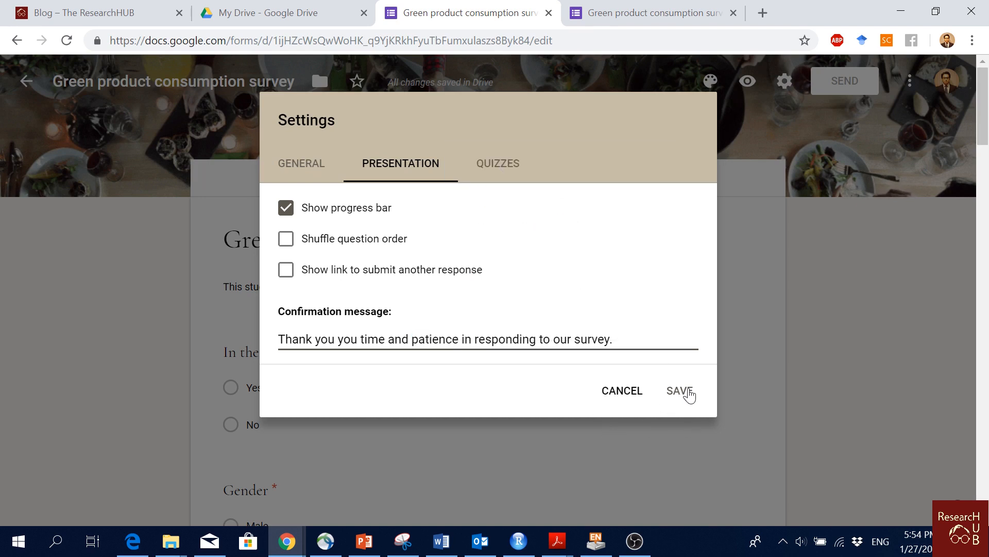
pyautogui.click(672, 397)
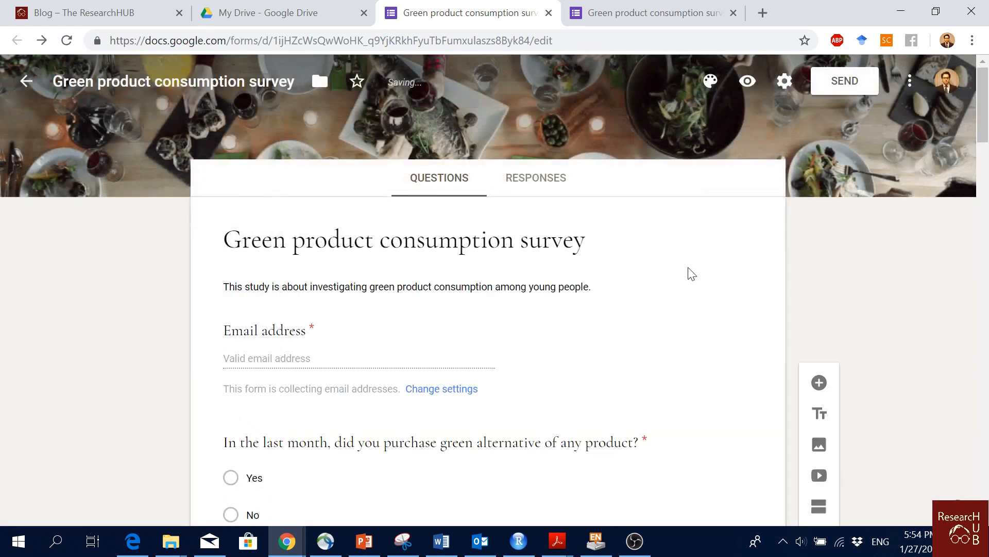
# Examine the form's quiz settings, including grade release and what respondents can see, and leave them without saving
pyautogui.click(785, 85)
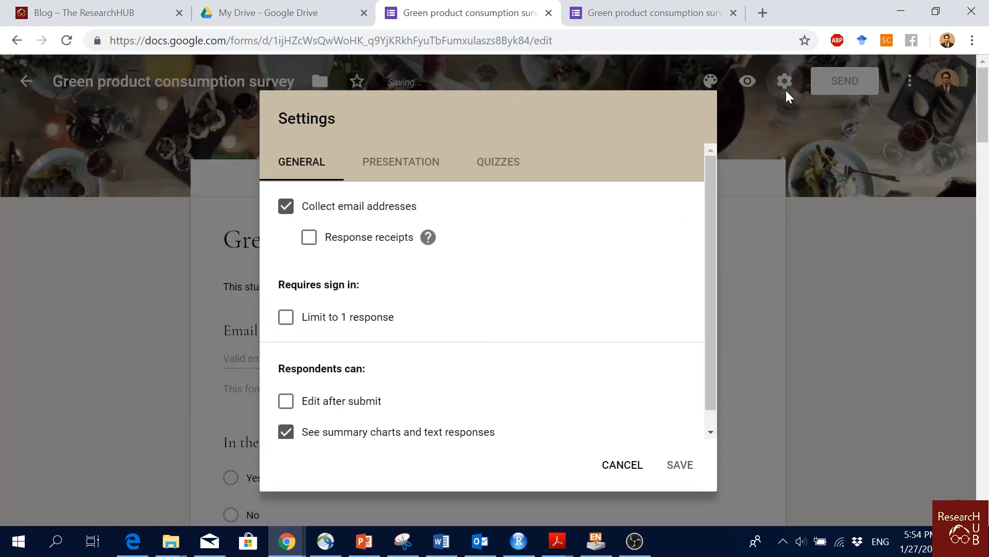
pyautogui.click(493, 164)
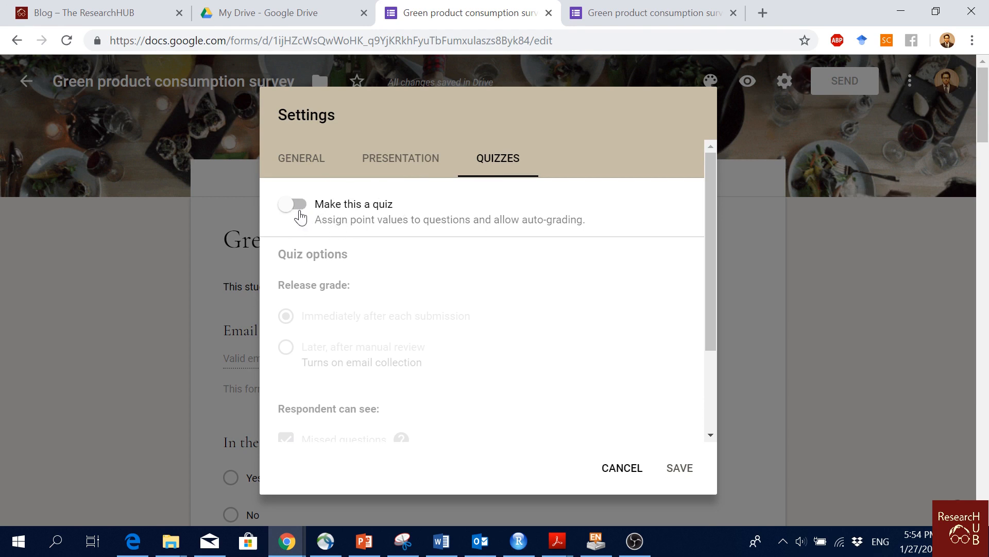
pyautogui.scroll(-3, 495, 232)
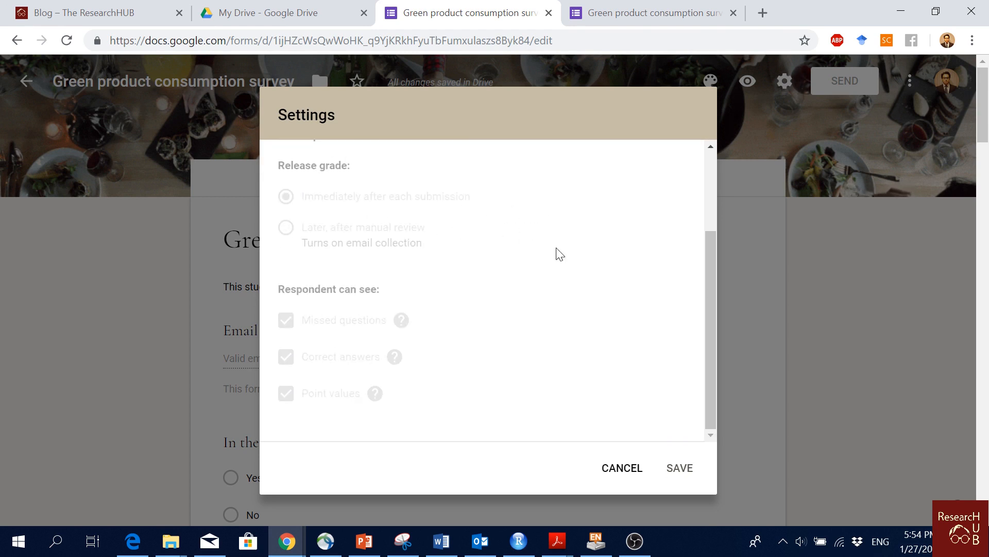
pyautogui.scroll(3, 558, 254)
pyautogui.scroll(-3, 443, 329)
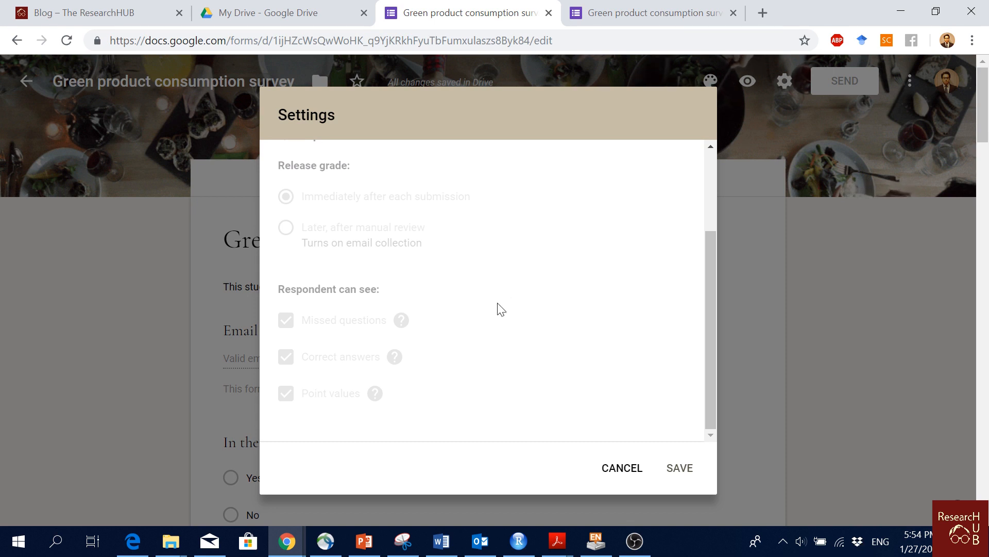
pyautogui.click(622, 468)
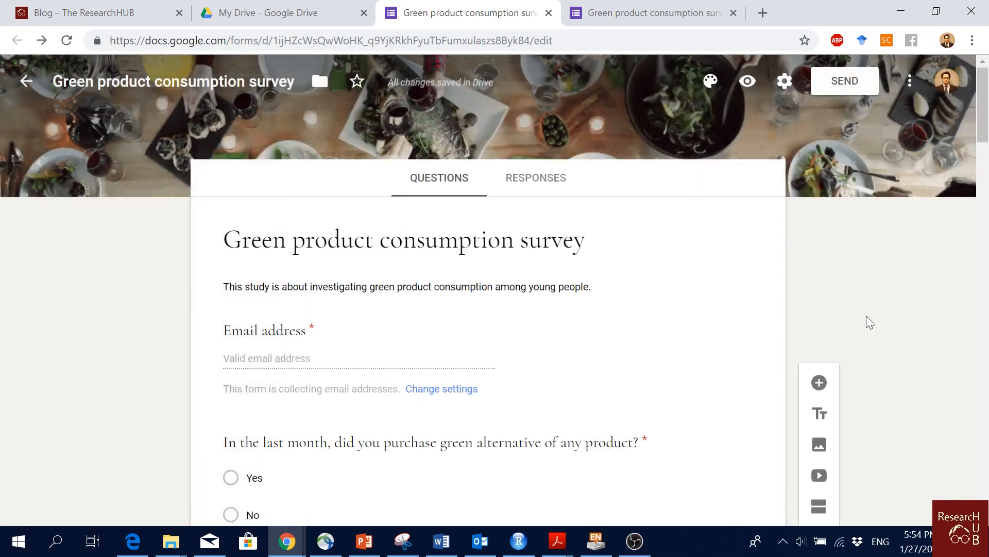
# Select the City question at the end of the form, look at the image insertion options and cancel
pyautogui.scroll(-4, 876, 260)
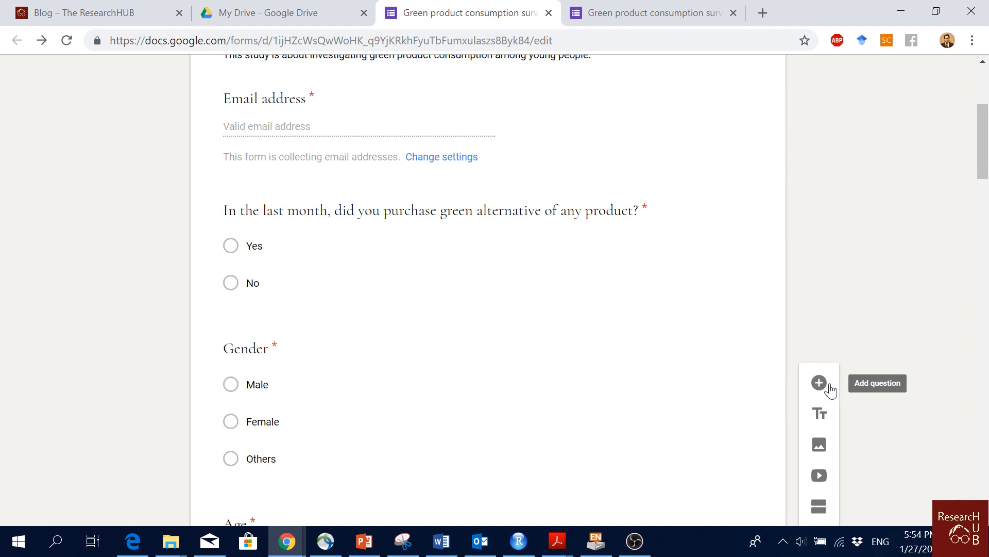
pyautogui.scroll(-20, 818, 383)
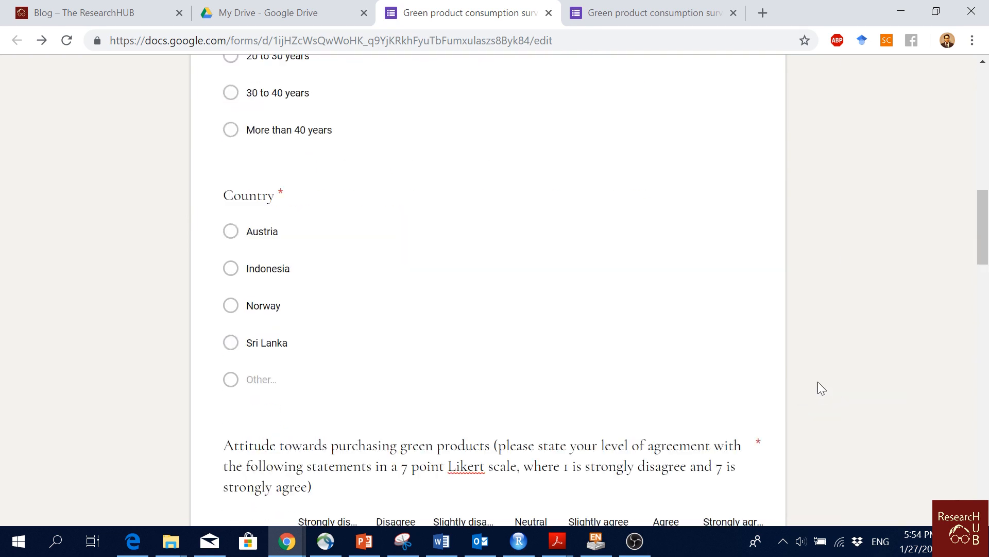
pyautogui.click(589, 375)
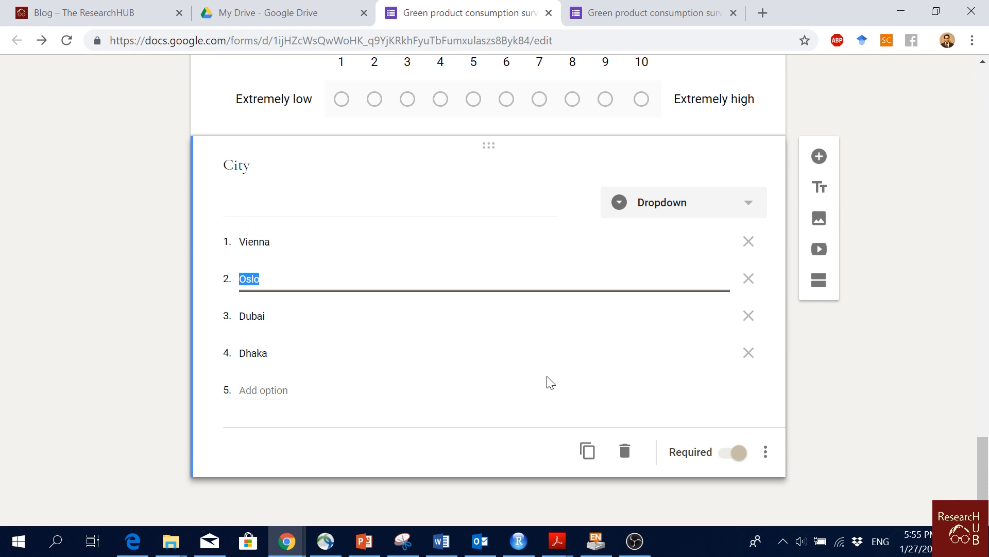
pyautogui.click(802, 398)
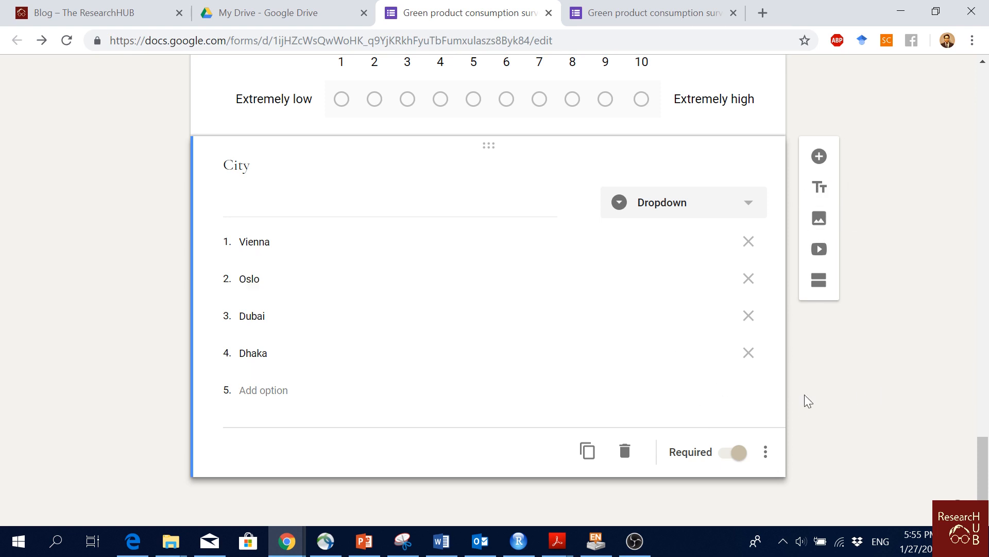
pyautogui.click(819, 219)
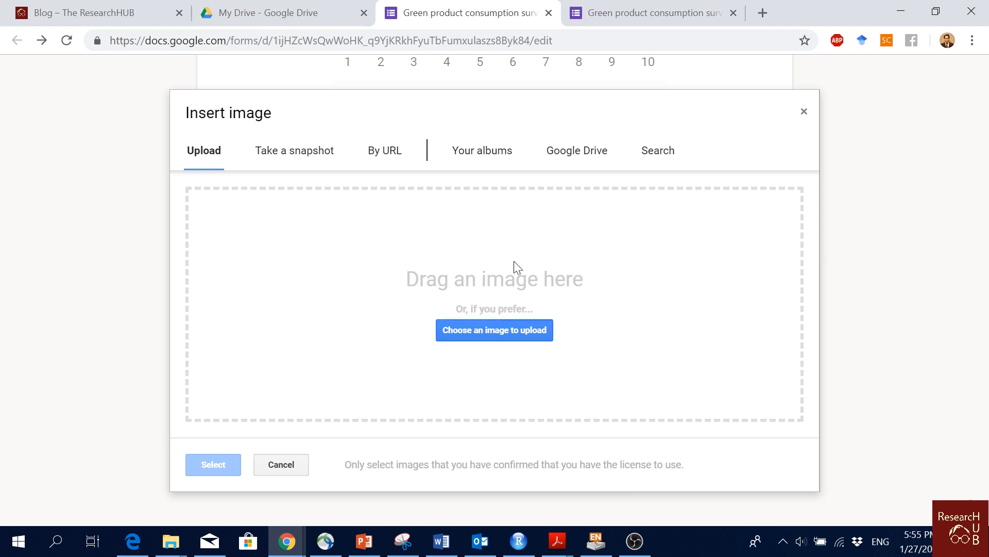
pyautogui.click(282, 464)
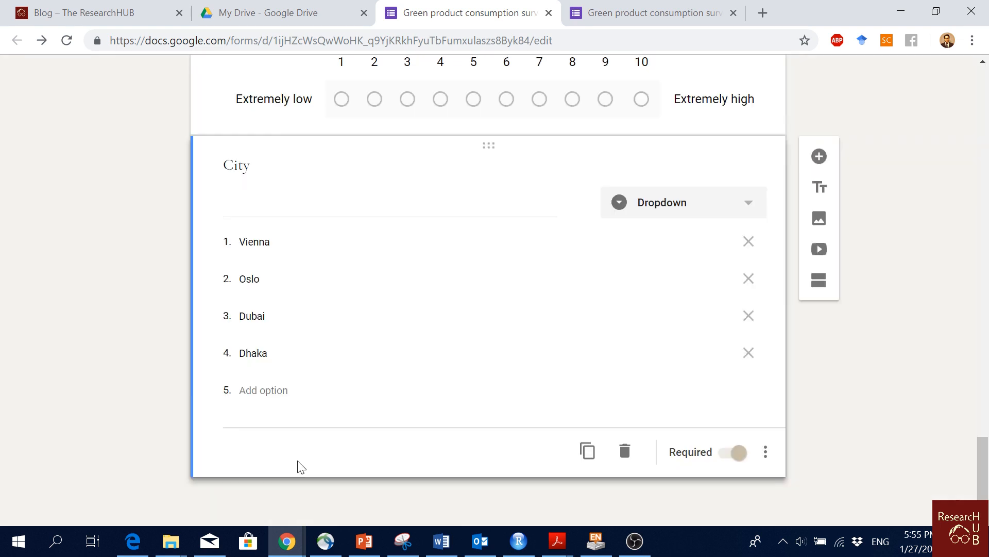
# Look at the video search and YouTube URL options for adding a video and cancel
pyautogui.click(821, 252)
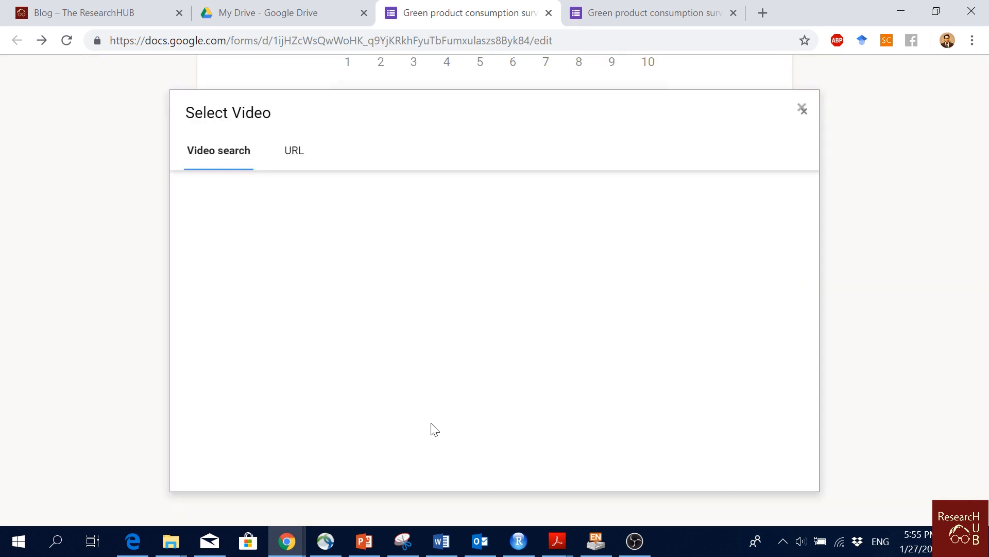
pyautogui.click(313, 197)
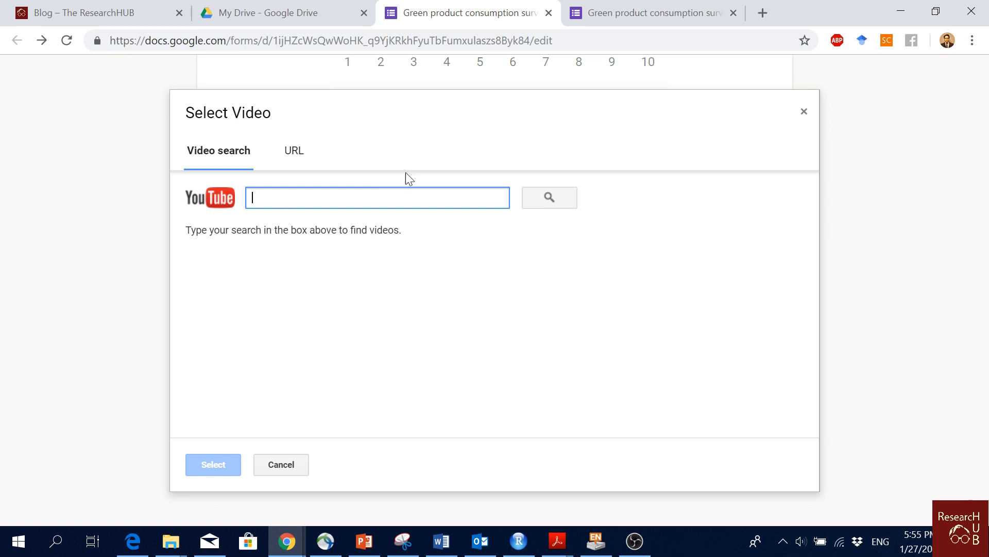
pyautogui.click(295, 154)
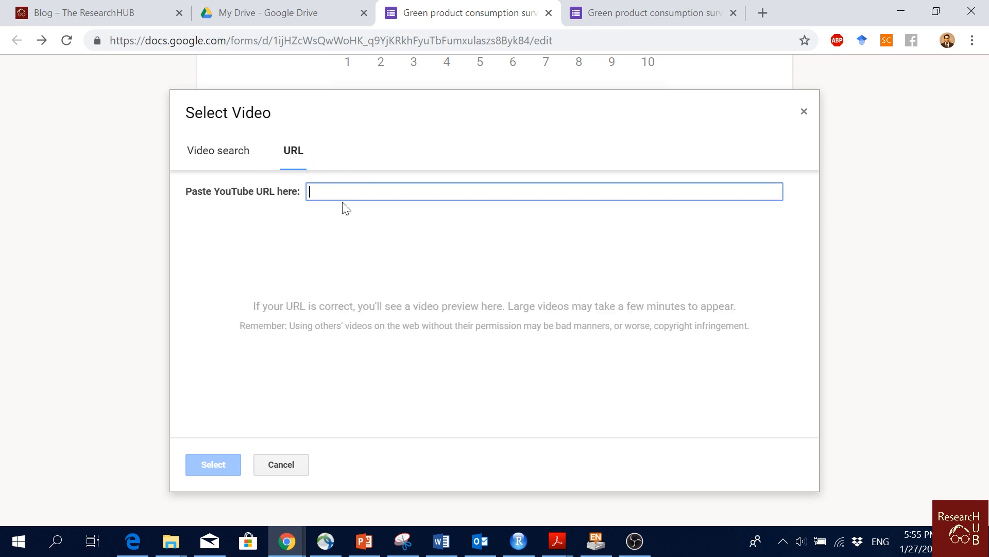
pyautogui.click(223, 156)
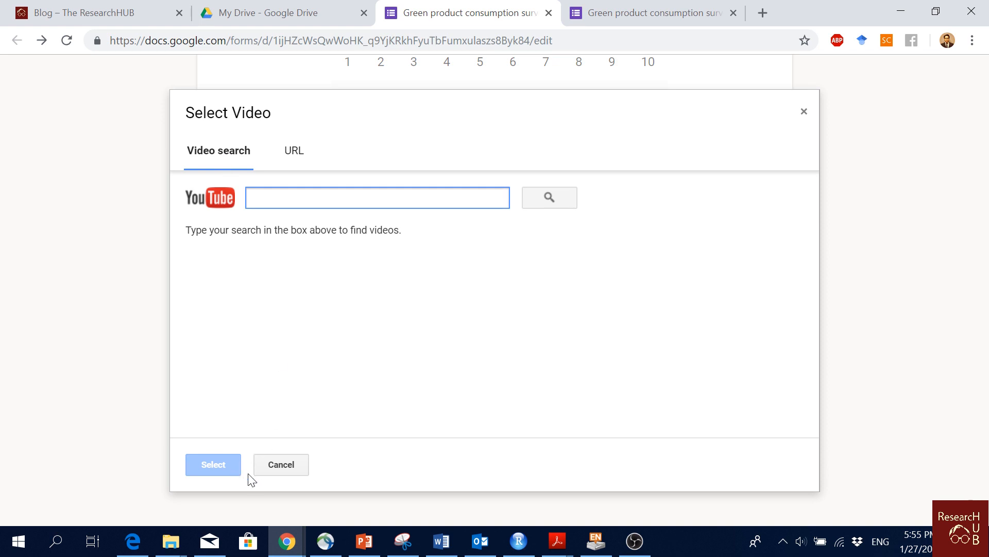
pyautogui.click(281, 465)
# Try adding a new section after the City question and delete it
pyautogui.click(823, 283)
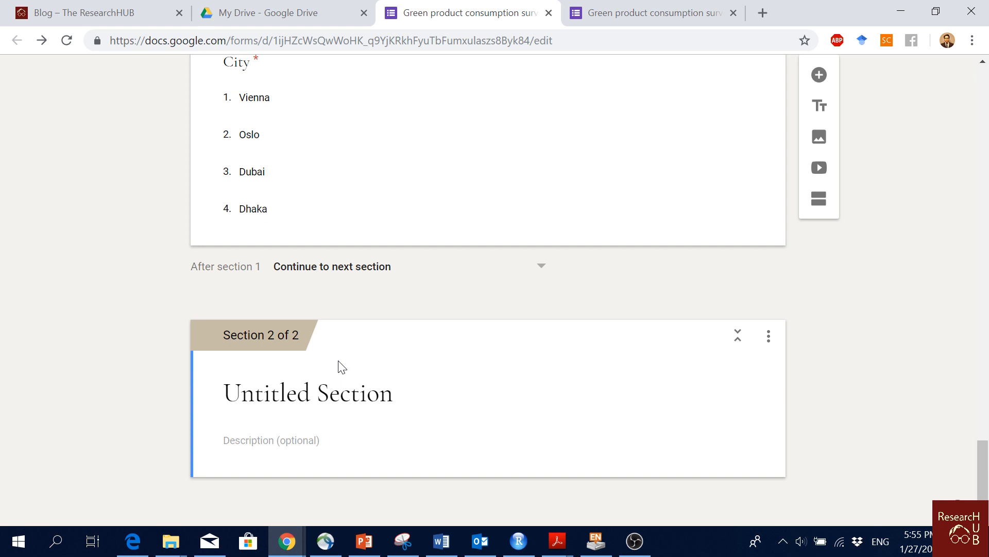
pyautogui.click(769, 340)
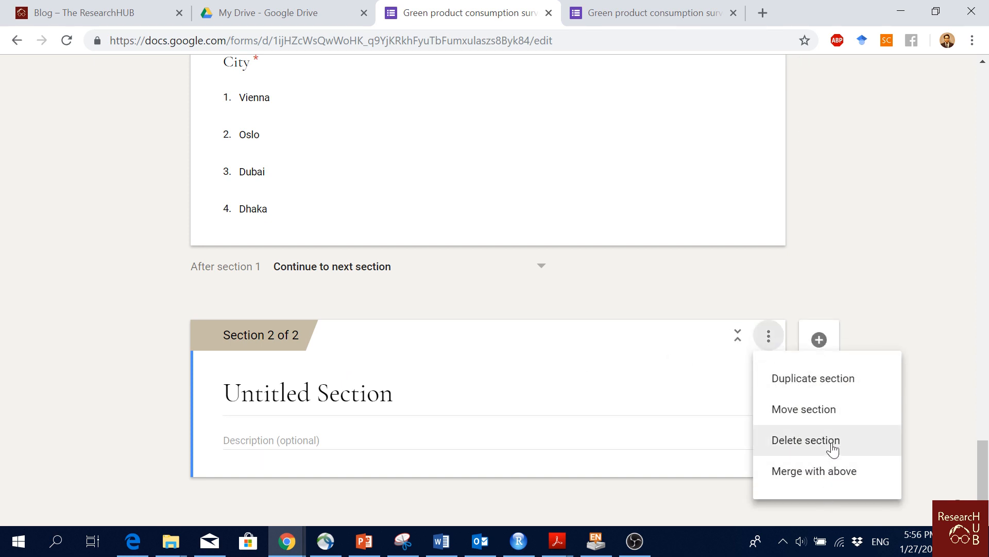
pyautogui.click(833, 448)
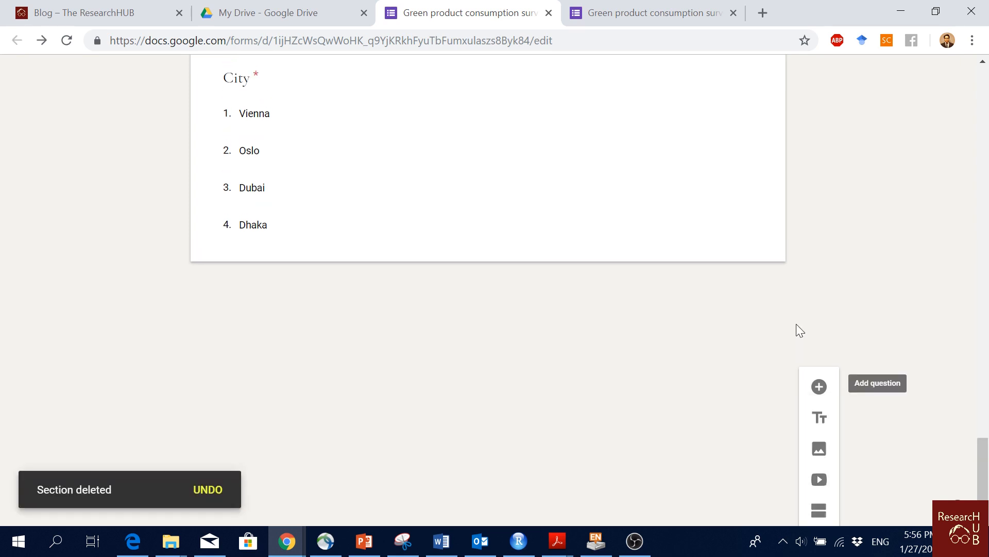
# Open the form's sending options and look over the recipient, subject and message fields for an email invitation
pyautogui.scroll(10, 796, 326)
pyautogui.scroll(8, 797, 328)
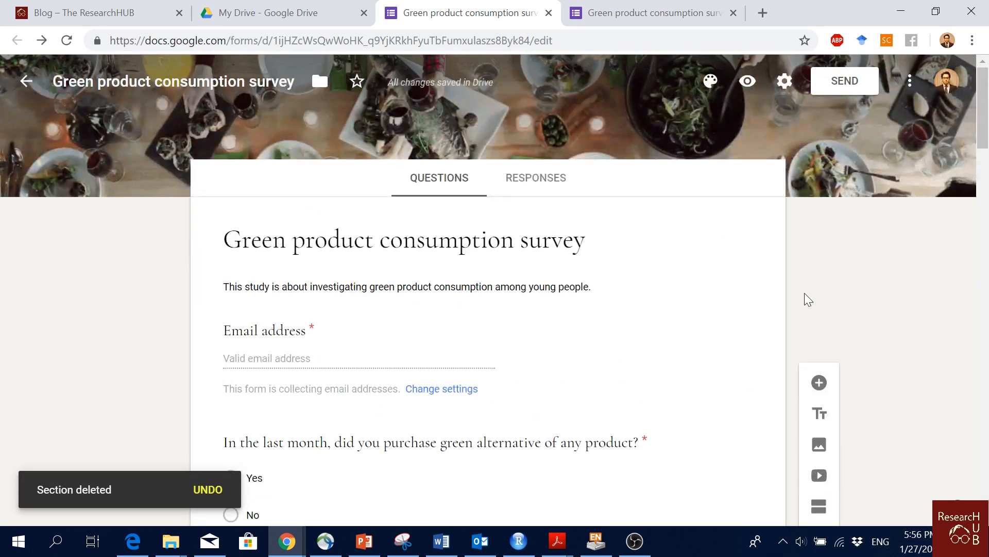
pyautogui.scroll(-6, 888, 320)
pyautogui.scroll(6, 888, 327)
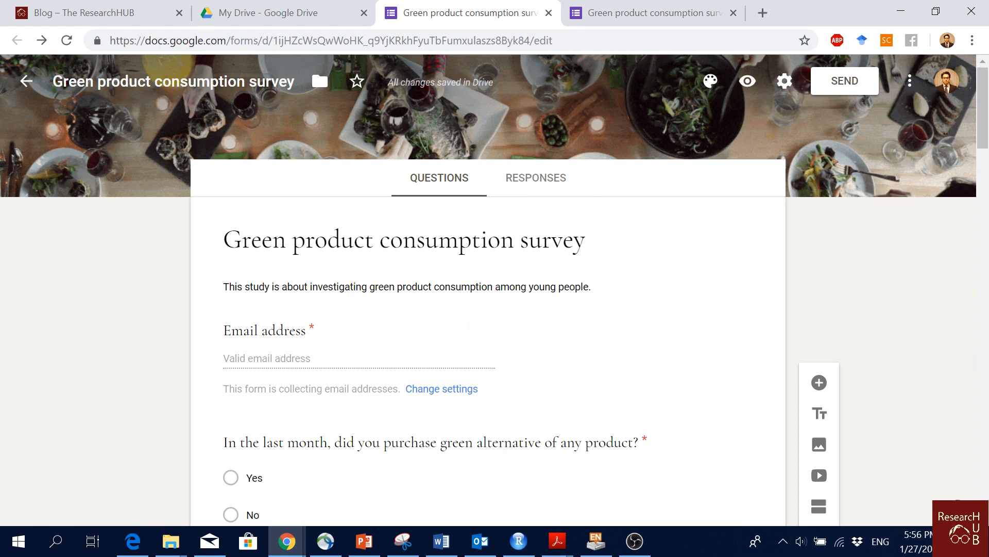
pyautogui.click(833, 83)
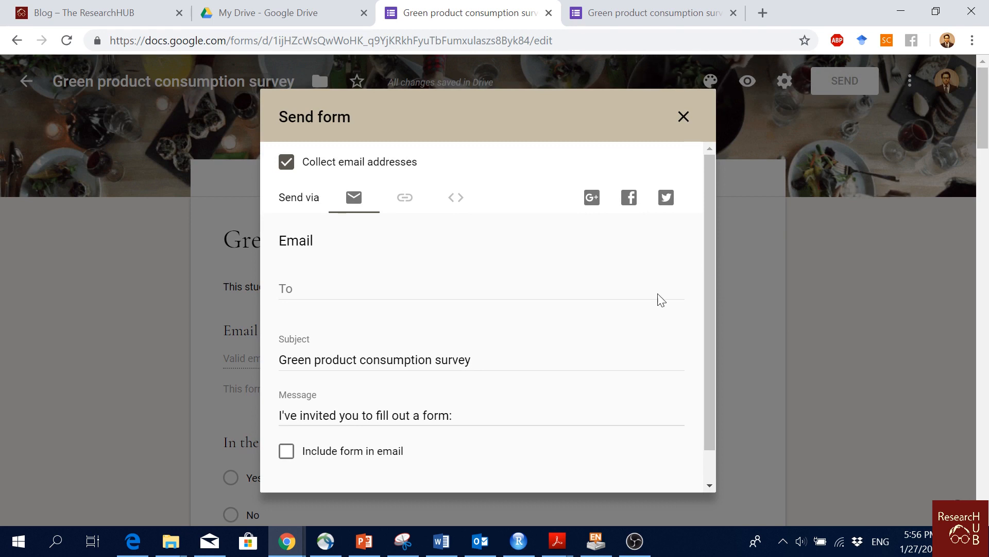
pyautogui.click(479, 291)
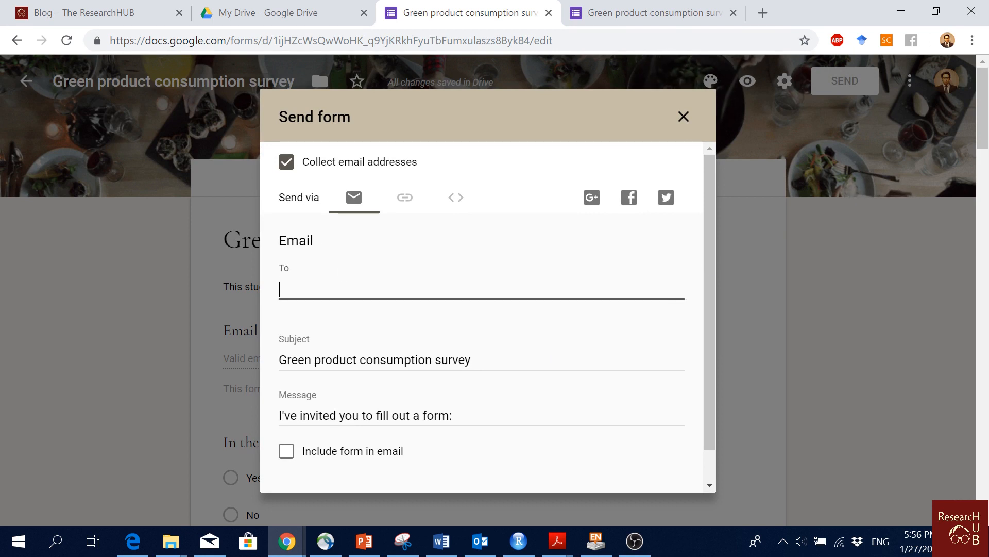
pyautogui.scroll(-2, 411, 288)
pyautogui.scroll(2, 412, 287)
# Shorten the form's shareable link and look at the HTML code for embedding the form
pyautogui.click(405, 202)
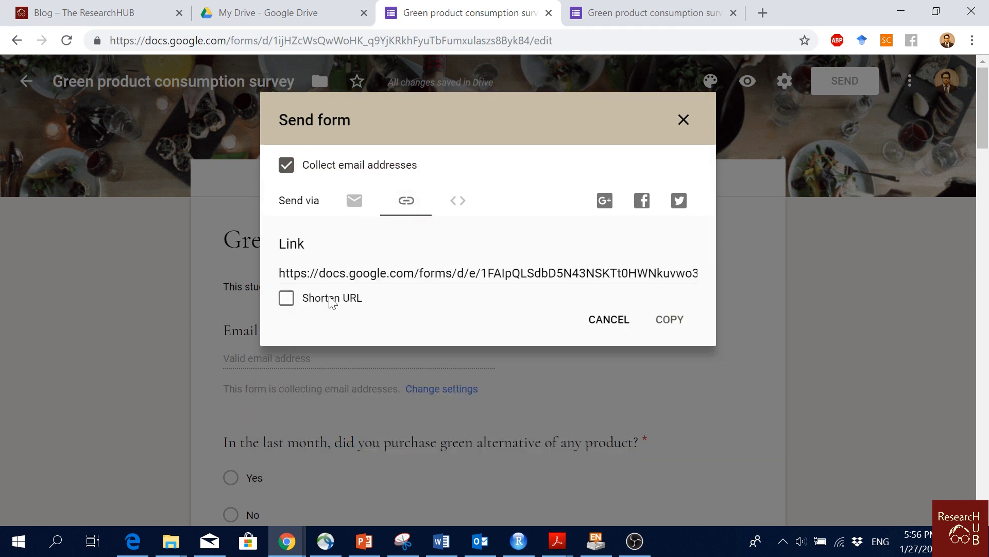
pyautogui.click(287, 298)
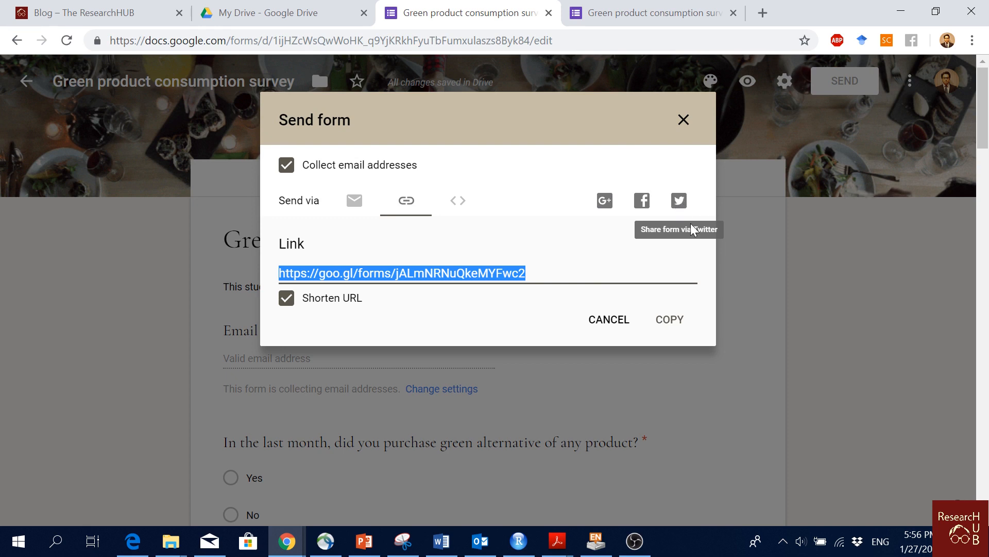
pyautogui.click(457, 206)
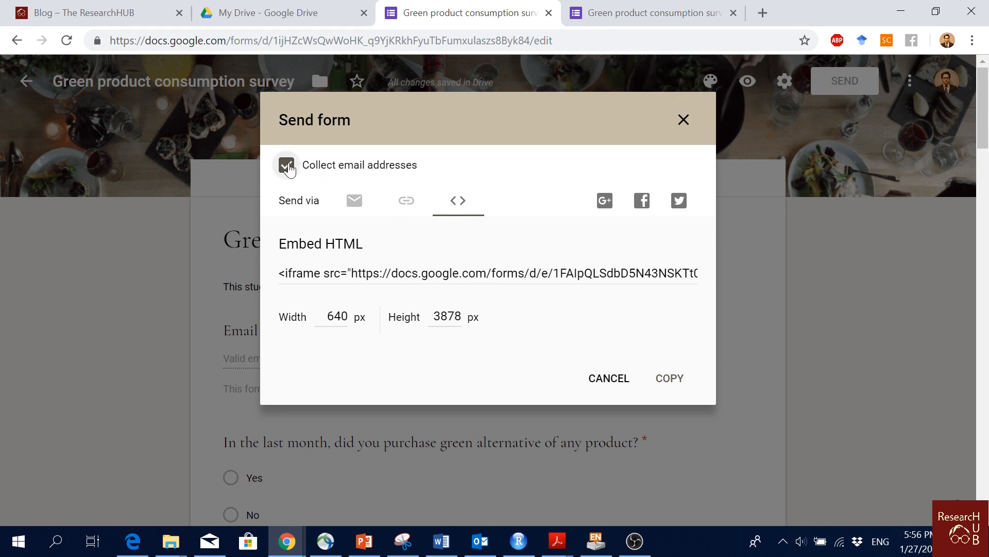
# Turn off the collection of email addresses, close the sending options and check the first questions of the form
pyautogui.click(287, 165)
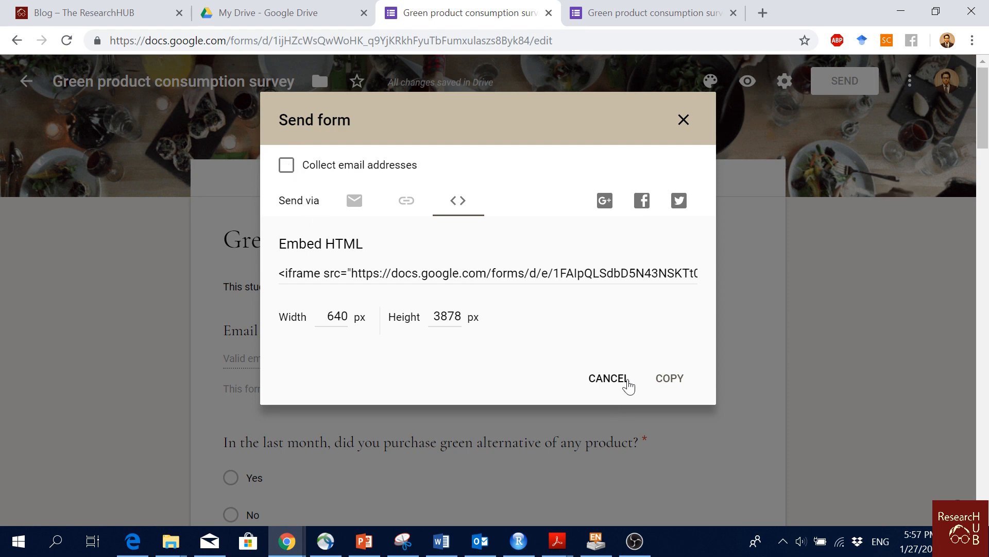
pyautogui.click(618, 382)
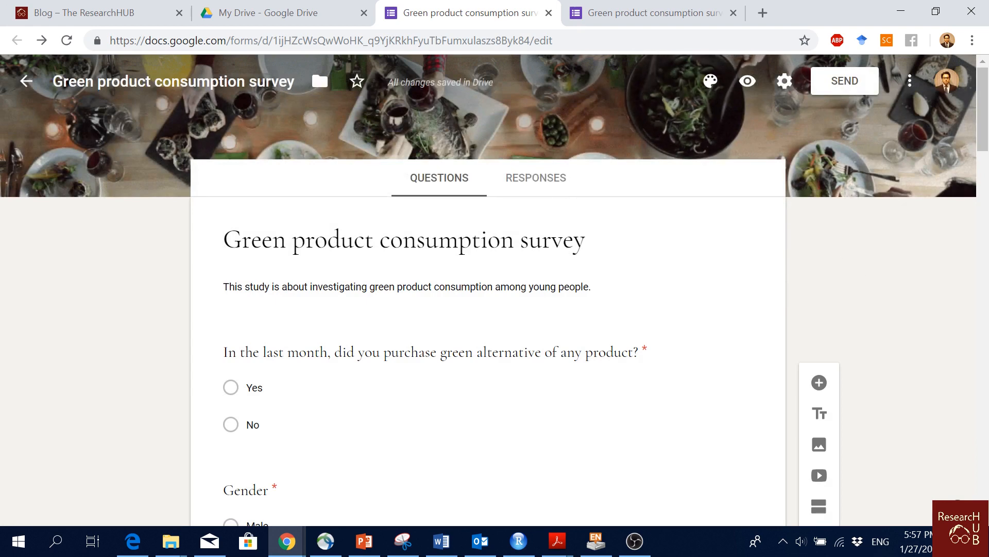
pyautogui.scroll(-5, 502, 366)
pyautogui.scroll(5, 517, 366)
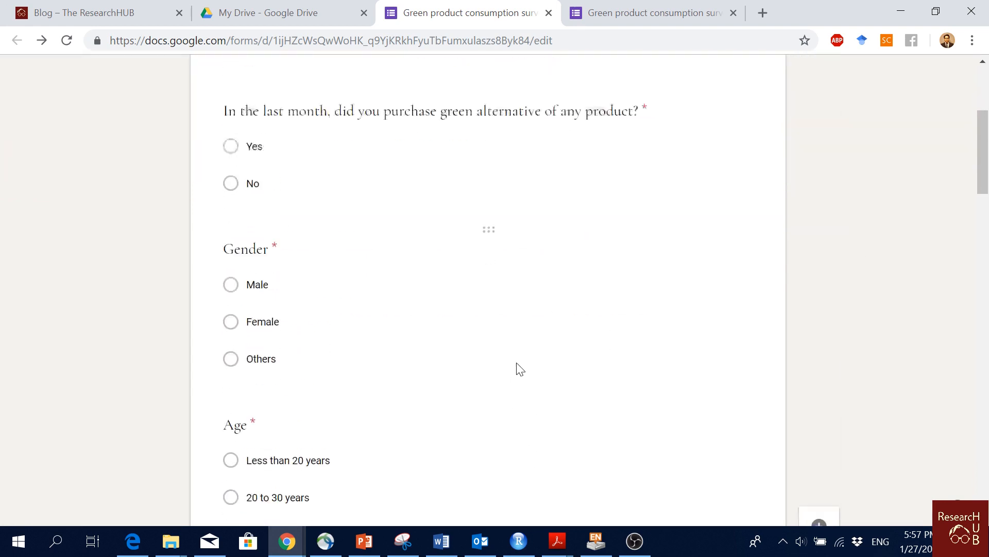
# Open the form's responses and stop accepting responses
pyautogui.click(536, 178)
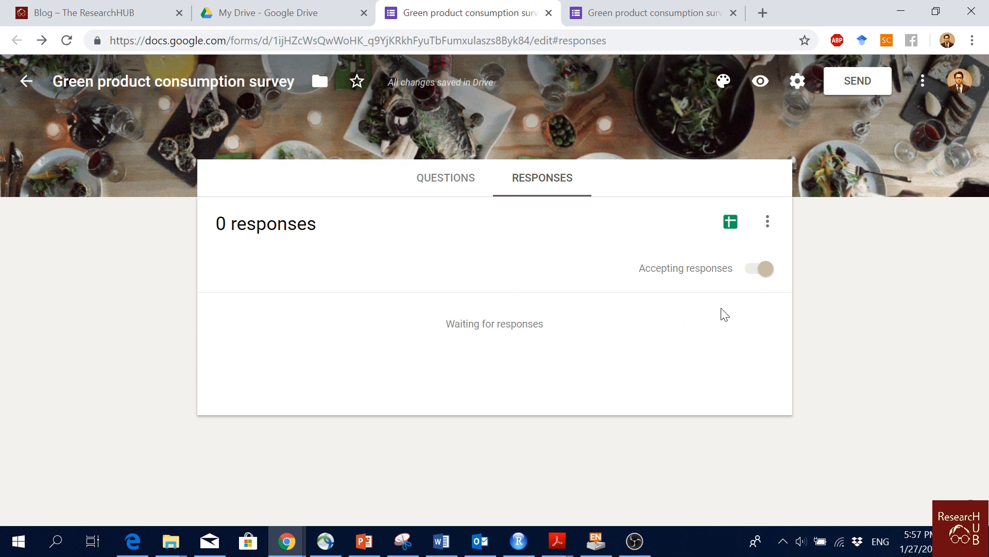
pyautogui.click(753, 273)
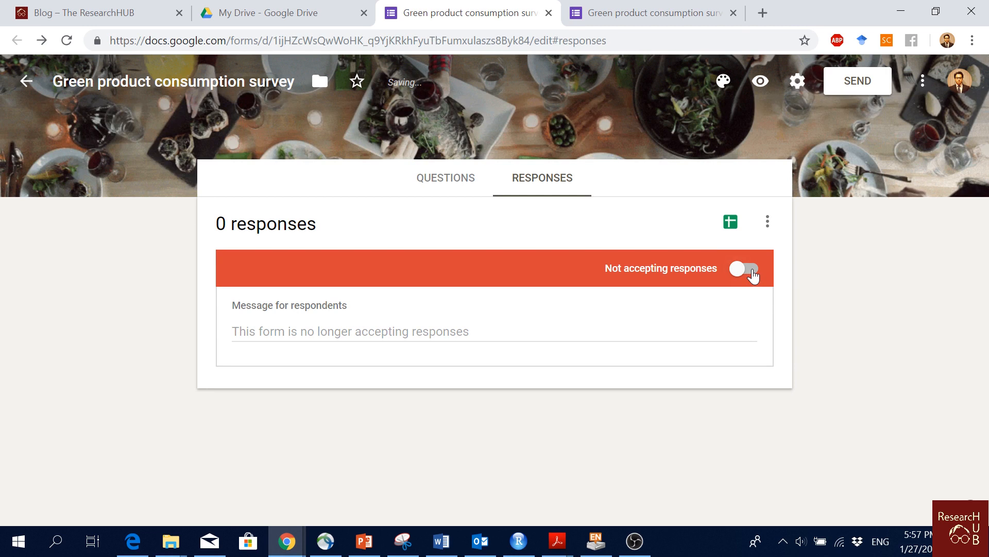
pyautogui.click(753, 273)
pyautogui.click(754, 273)
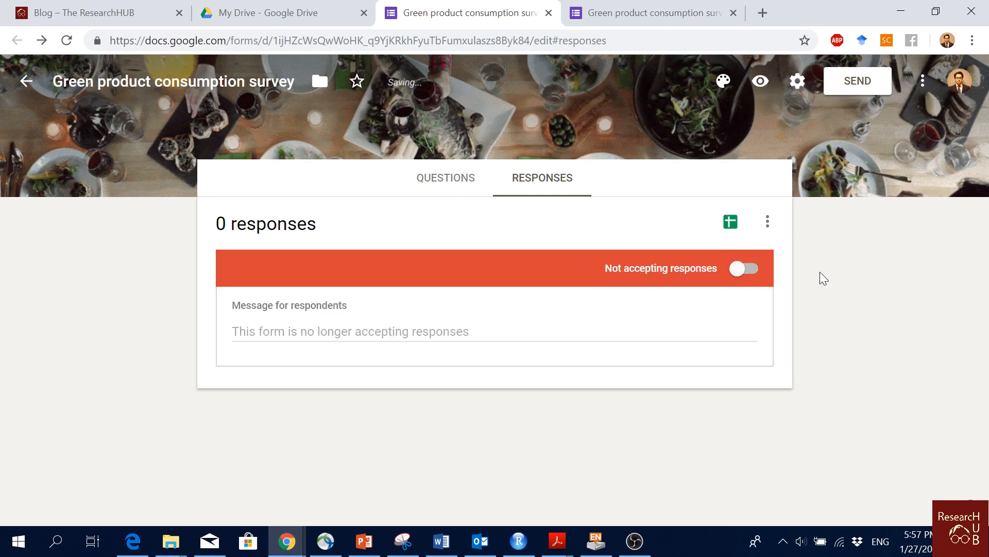
# Look at the available response actions without choosing any, and switch between the form's questions and responses
pyautogui.click(768, 222)
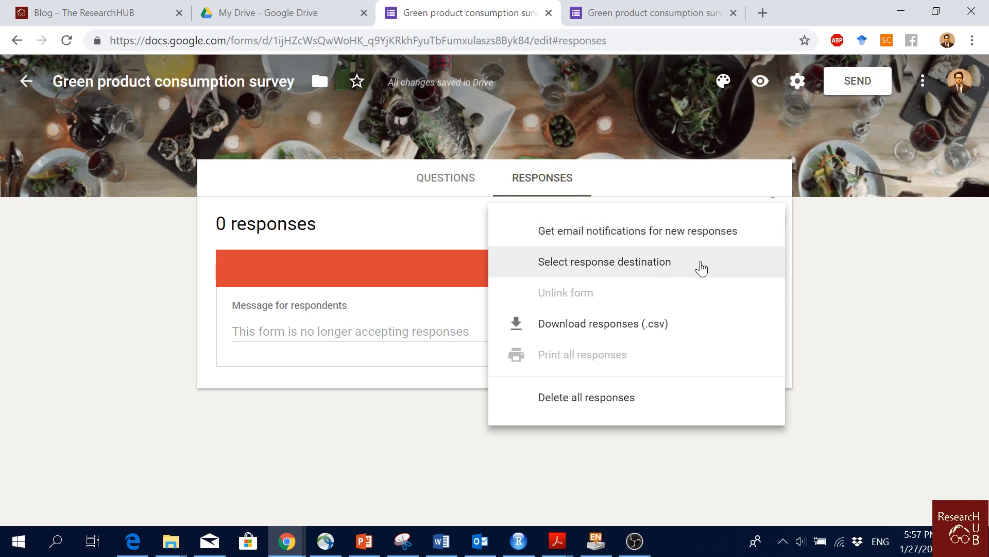
pyautogui.click(864, 297)
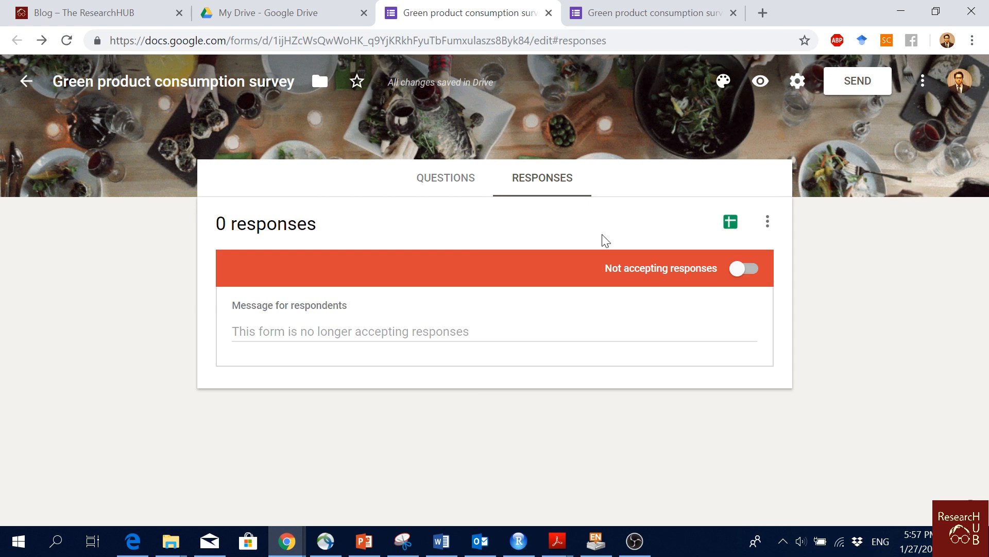
pyautogui.click(473, 189)
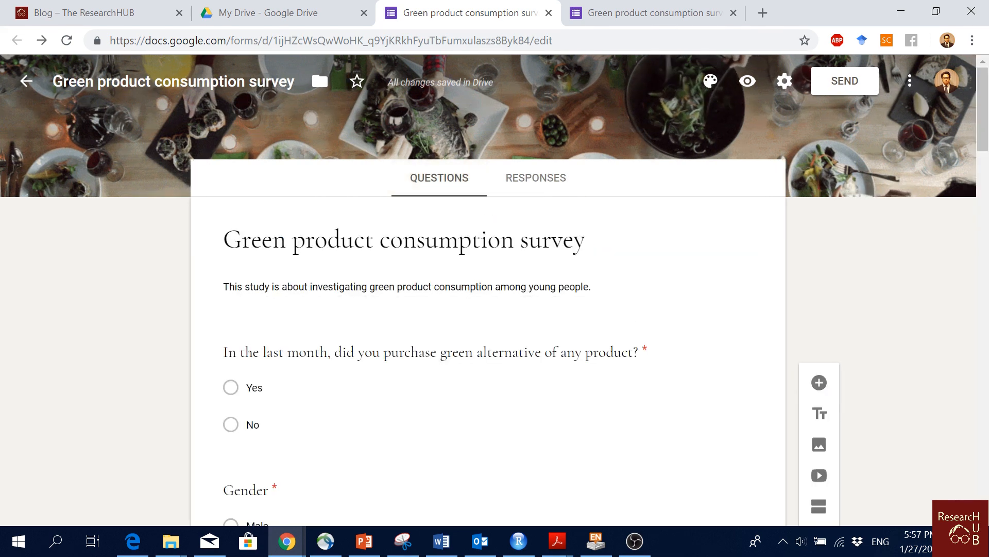
pyautogui.click(547, 186)
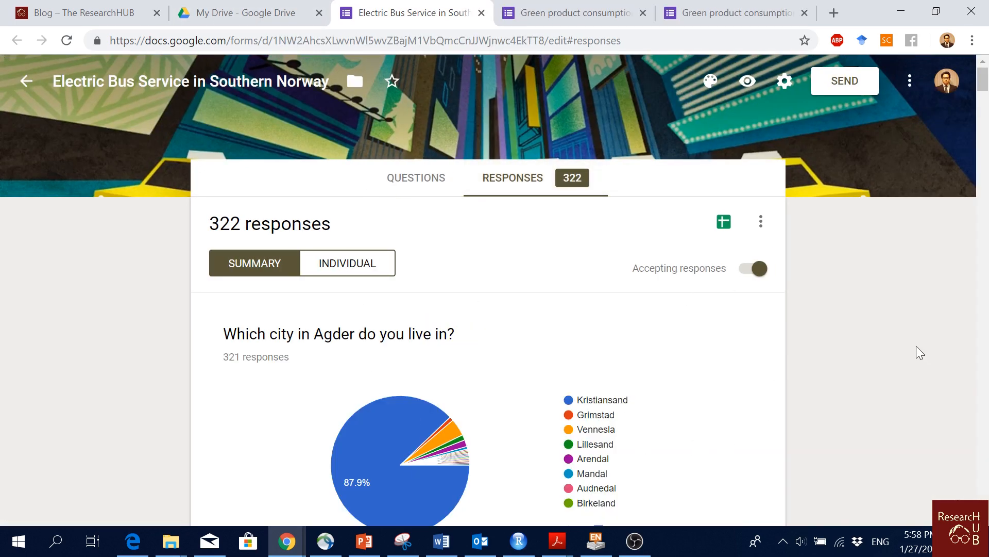
# Examine the response summary pie charts for city of residence and monthly bus use in the Electric Bus Service in Southern Norway form
pyautogui.scroll(-2, 916, 346)
pyautogui.scroll(2, 916, 347)
pyautogui.scroll(-3, 689, 275)
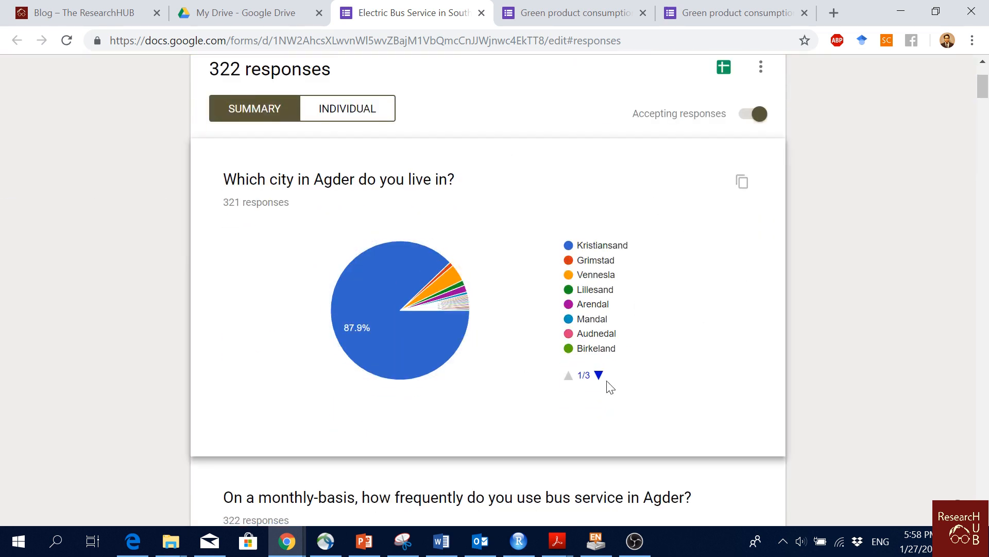
pyautogui.moveTo(384, 292)
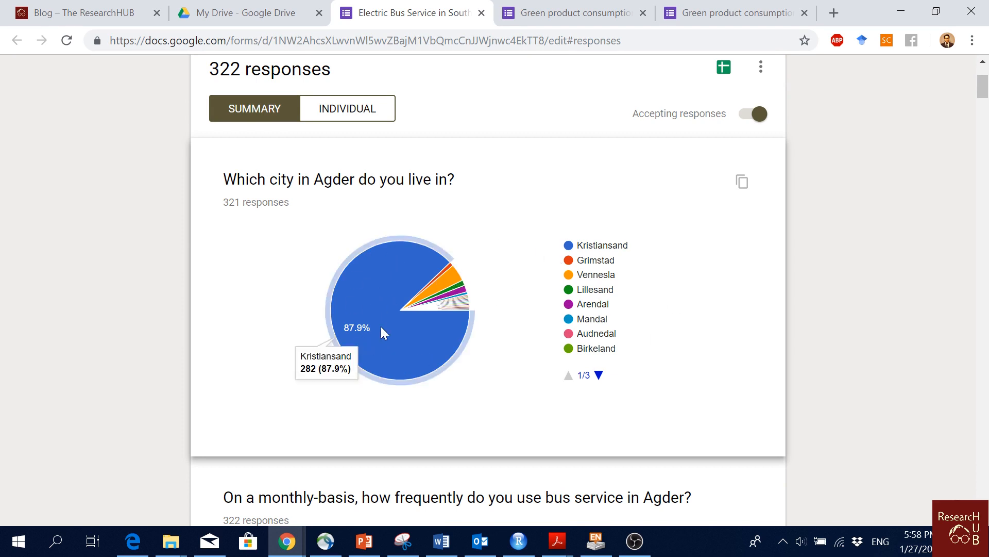
pyautogui.scroll(-7, 773, 320)
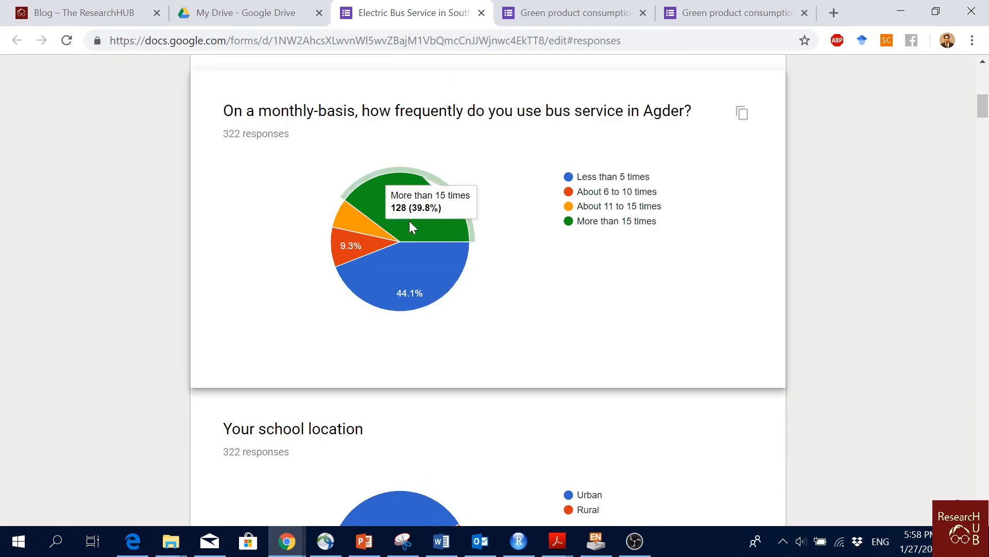
pyautogui.moveTo(412, 278)
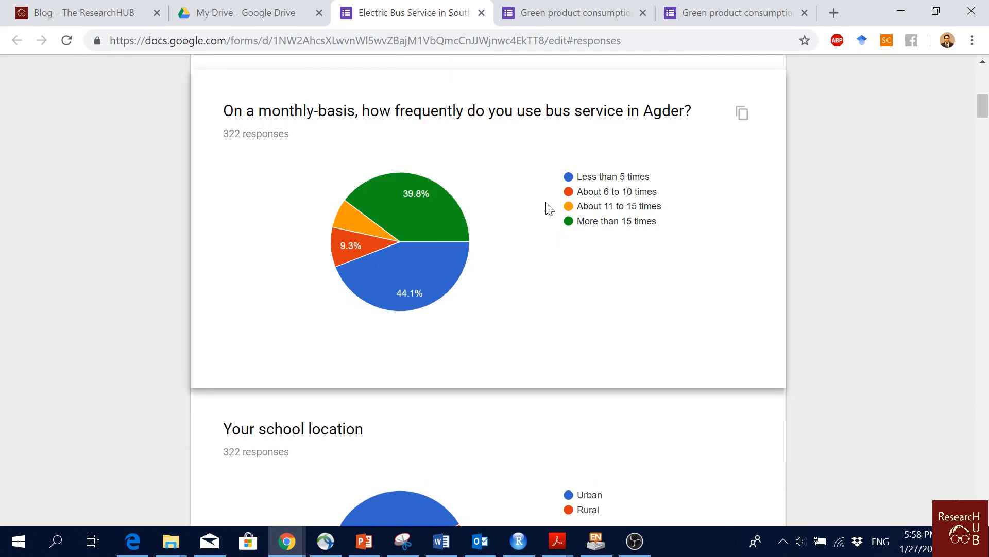
pyautogui.moveTo(416, 306)
# Look through the age and bus service quality bar charts, including all indicators representing bus drivers
pyautogui.scroll(-20, 664, 246)
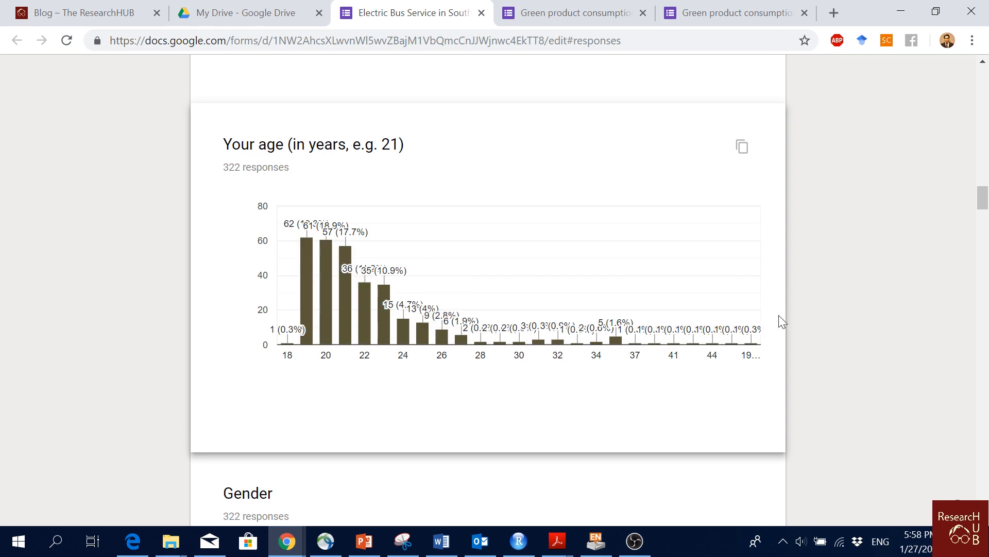
pyautogui.scroll(-18, 827, 299)
pyautogui.scroll(-20, 820, 300)
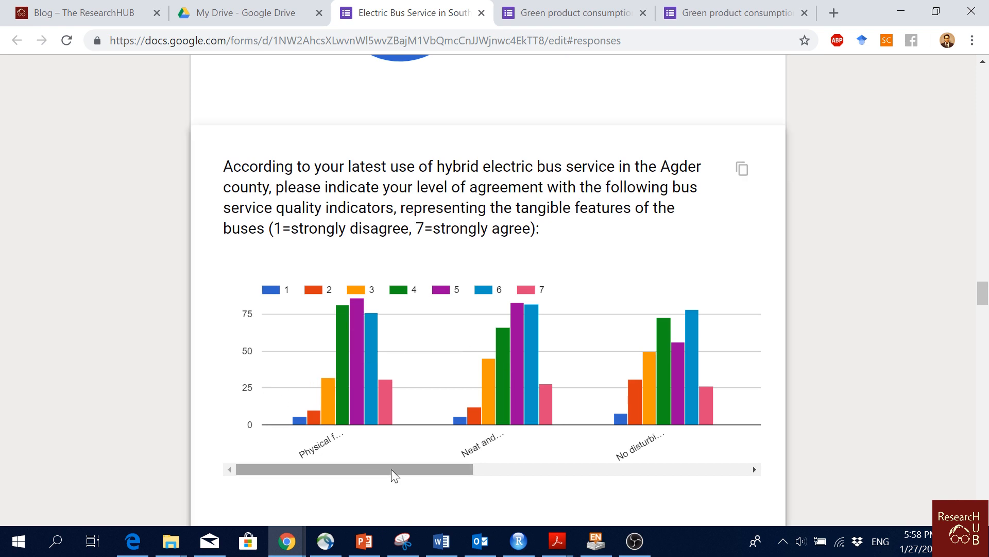
pyautogui.scroll(-9, 778, 364)
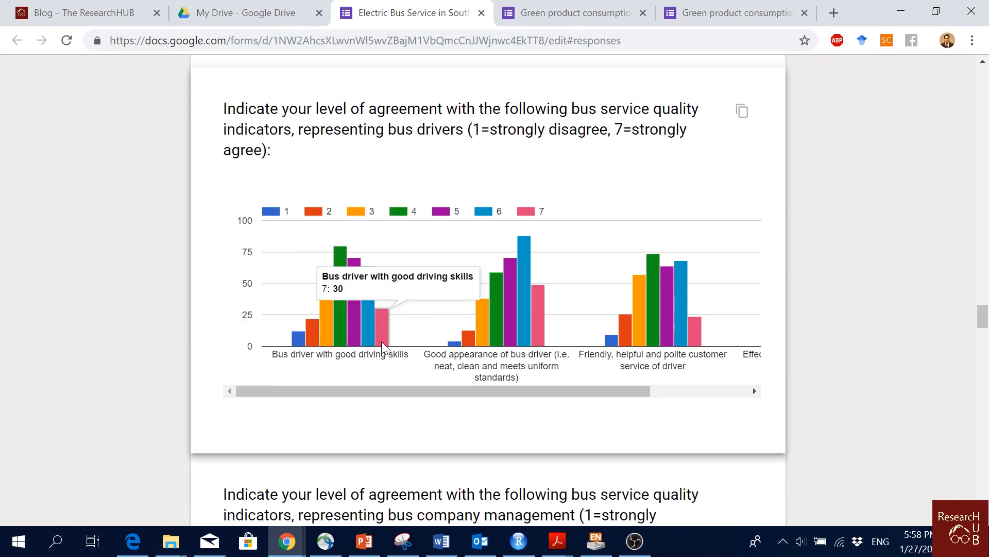
pyautogui.moveTo(354, 390); pyautogui.dragTo(531, 407)
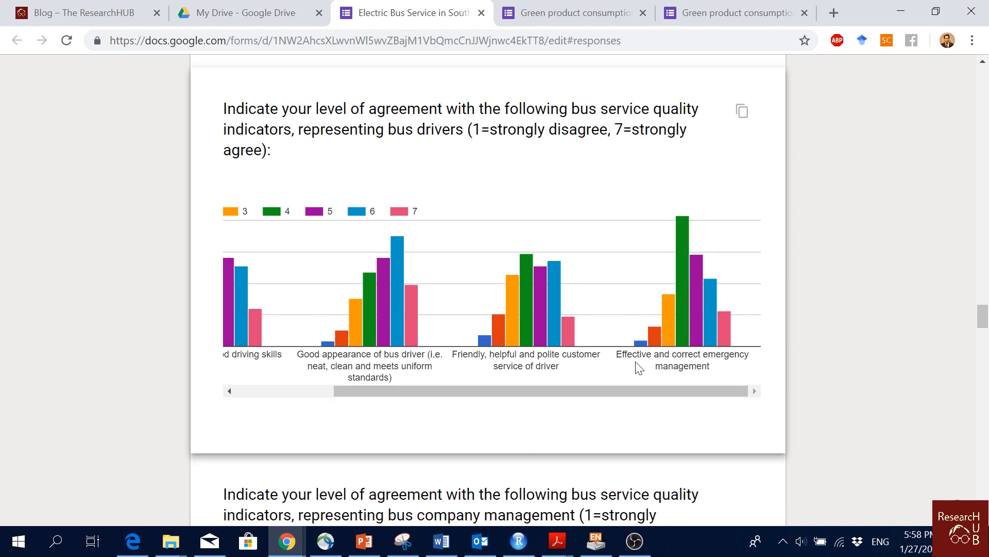